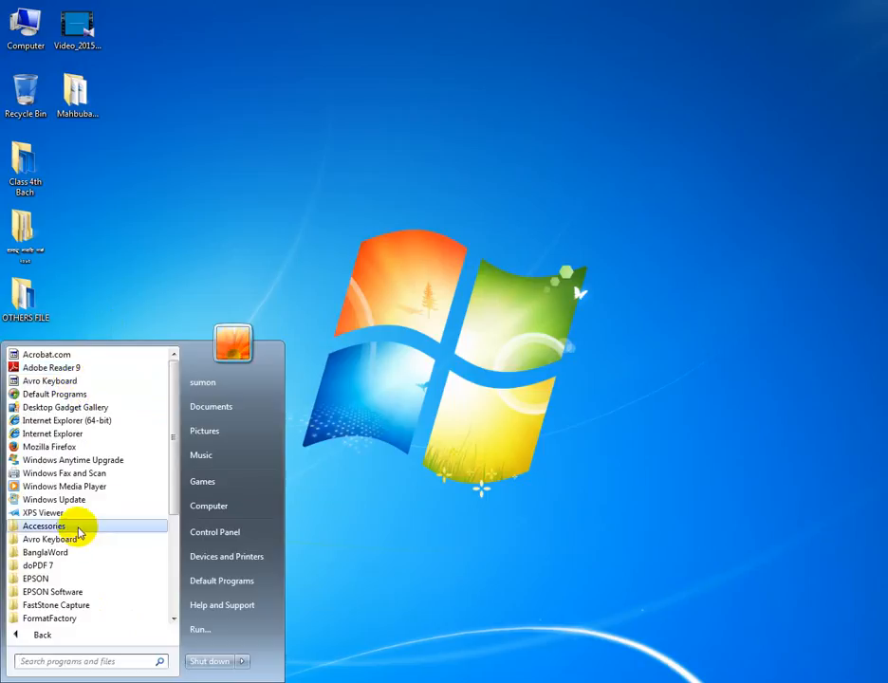
Launch Microsoft Excel 2010 from the Microsoft Office programs and maximize its window.
scroll(79, 527, "down", 1)
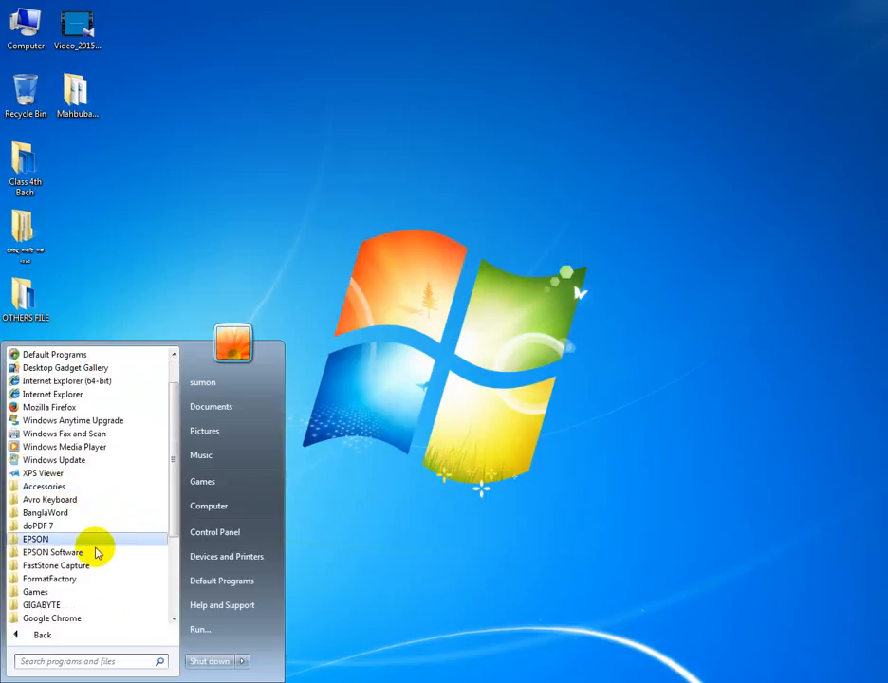
scroll(95, 551, "down", 2)
left_click(76, 579)
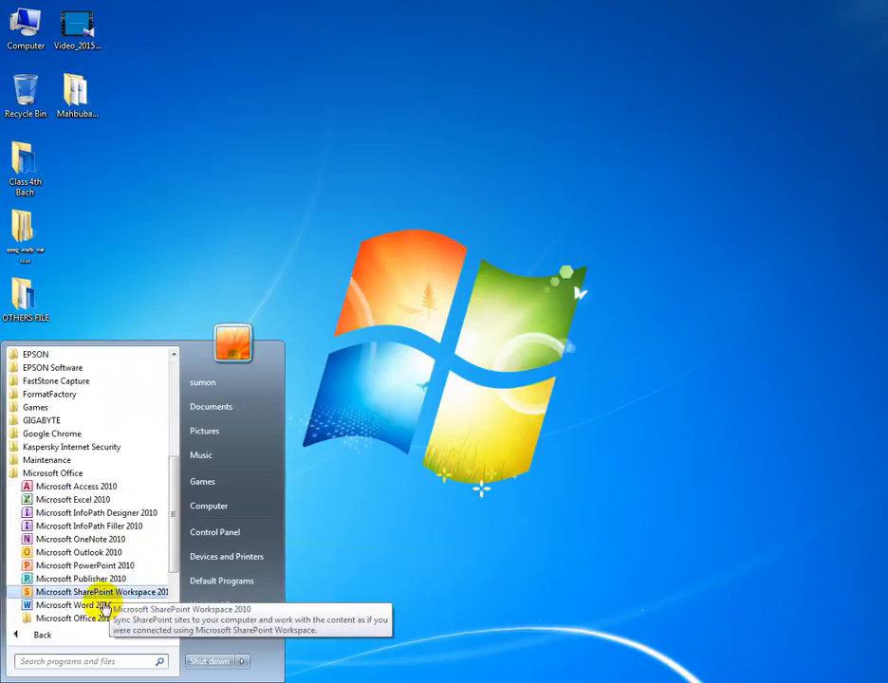
left_click(59, 503)
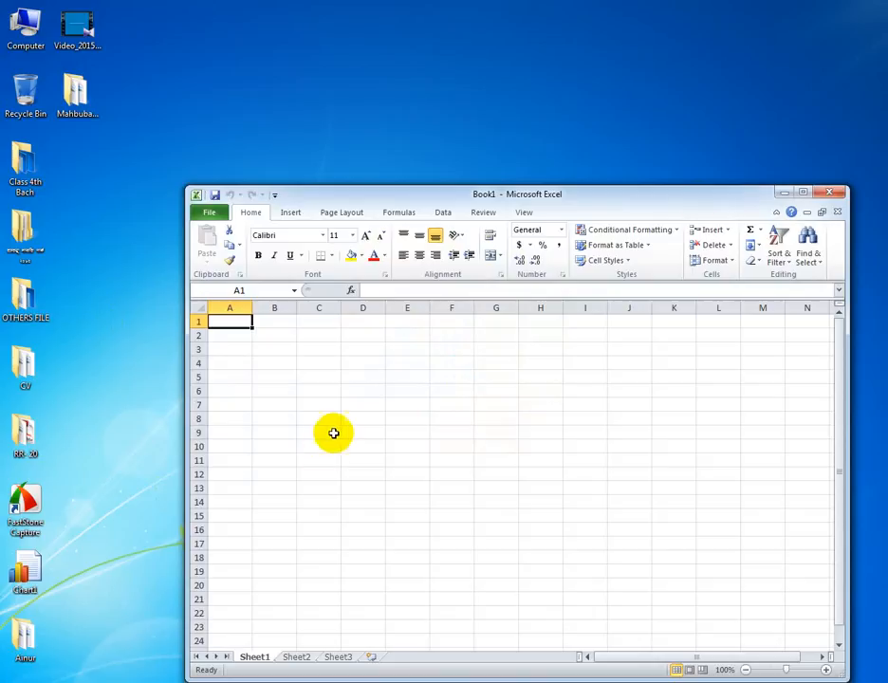
left_click(802, 193)
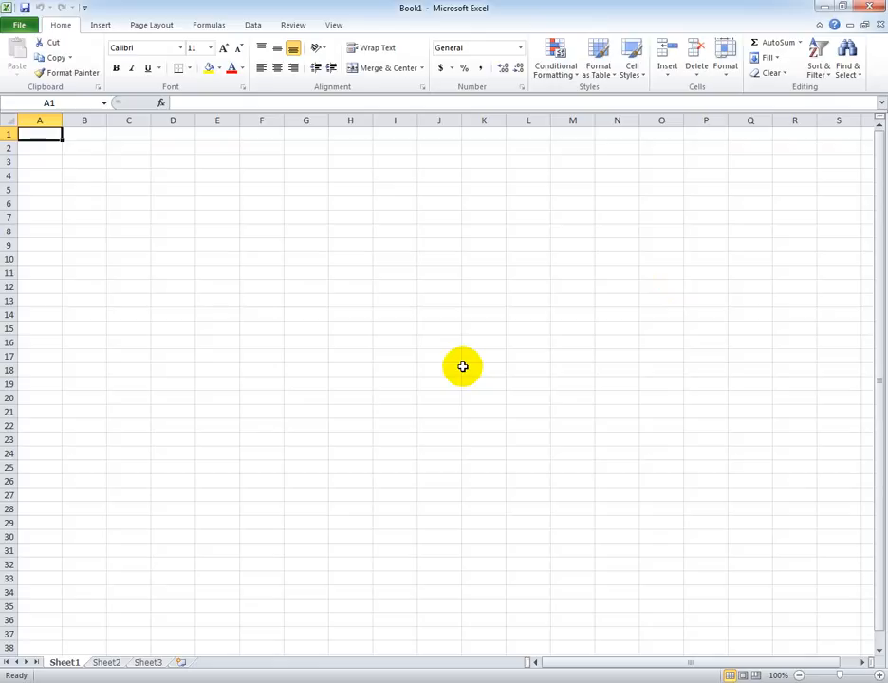
Select columns A, B and C one at a time, followed by rows 1 to 4 individually.
left_click(47, 120)
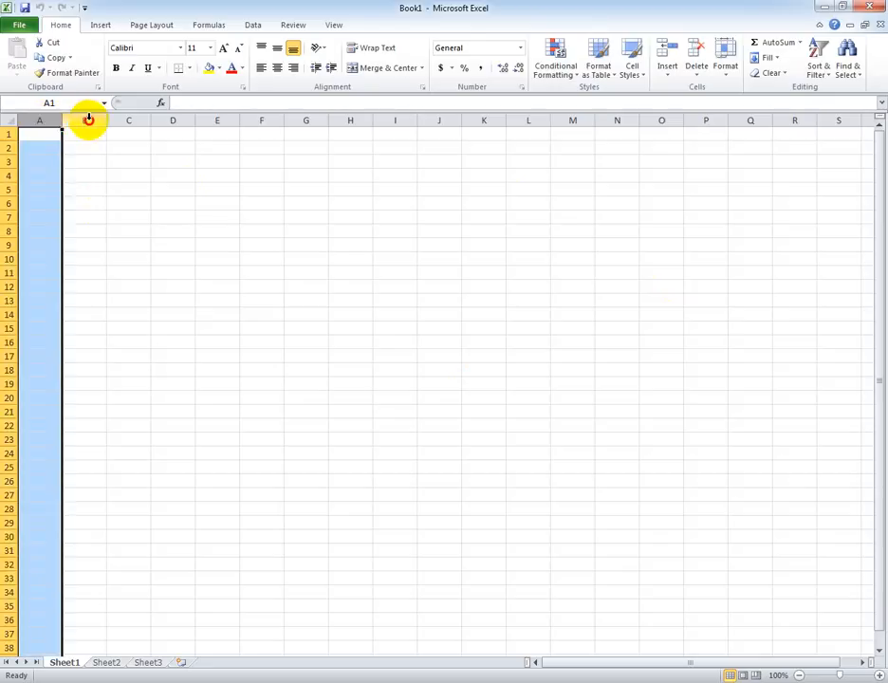
left_click(89, 121)
left_click(133, 120)
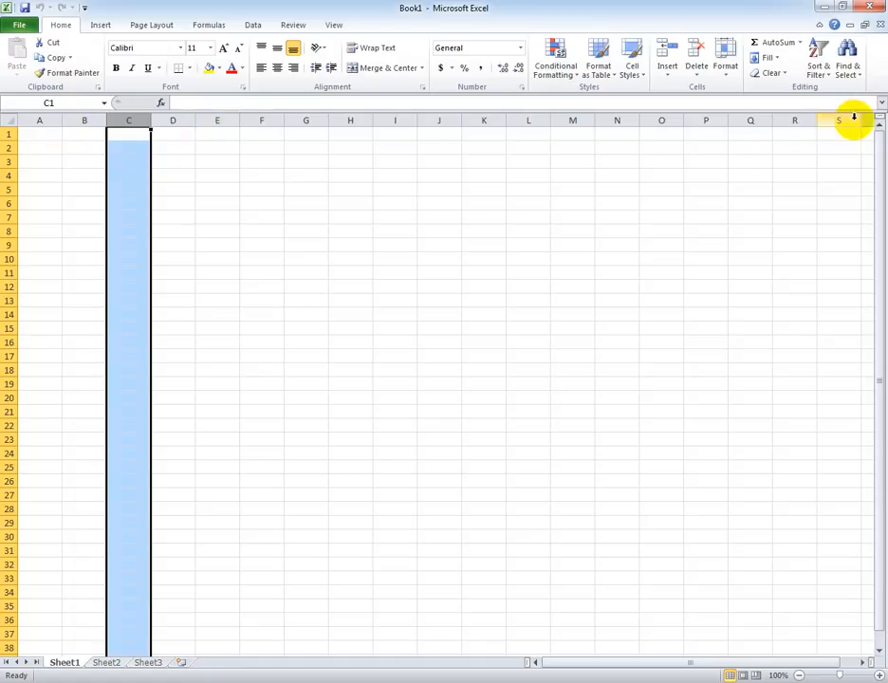
left_click(7, 134)
left_click(8, 148)
left_click(8, 161)
left_click(8, 176)
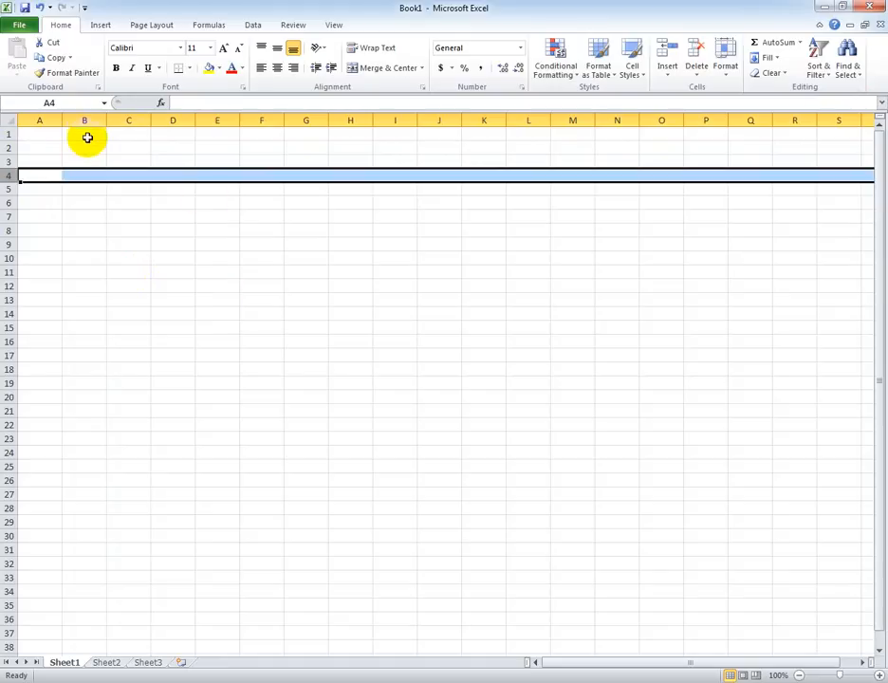
Select cells C1, C5, E9, G12 and G17 in turn, followed by the whole of column G and cell F15.
left_click(120, 138)
left_click(139, 192)
left_click(208, 247)
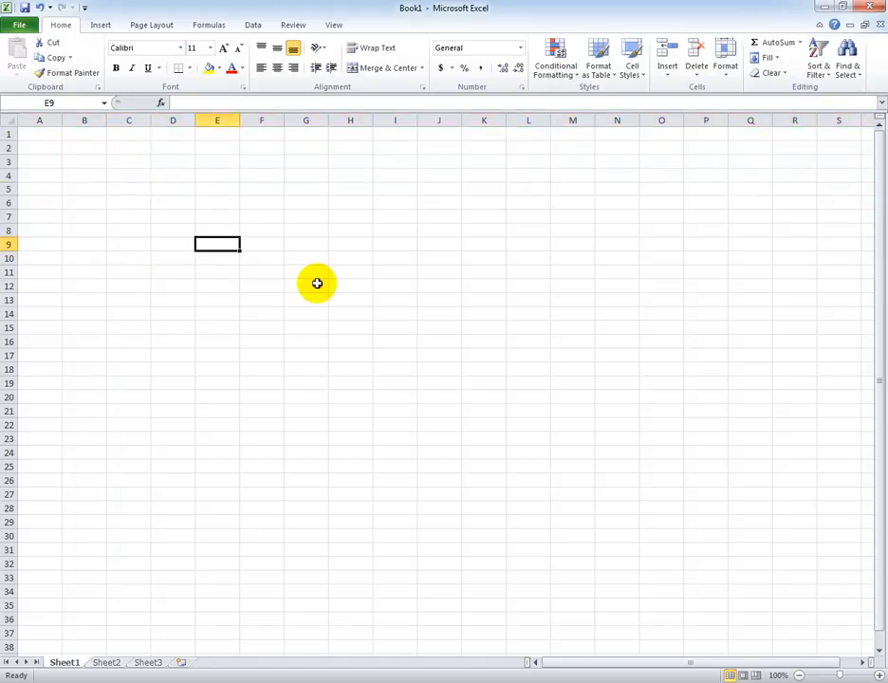
left_click(317, 284)
left_click(323, 353)
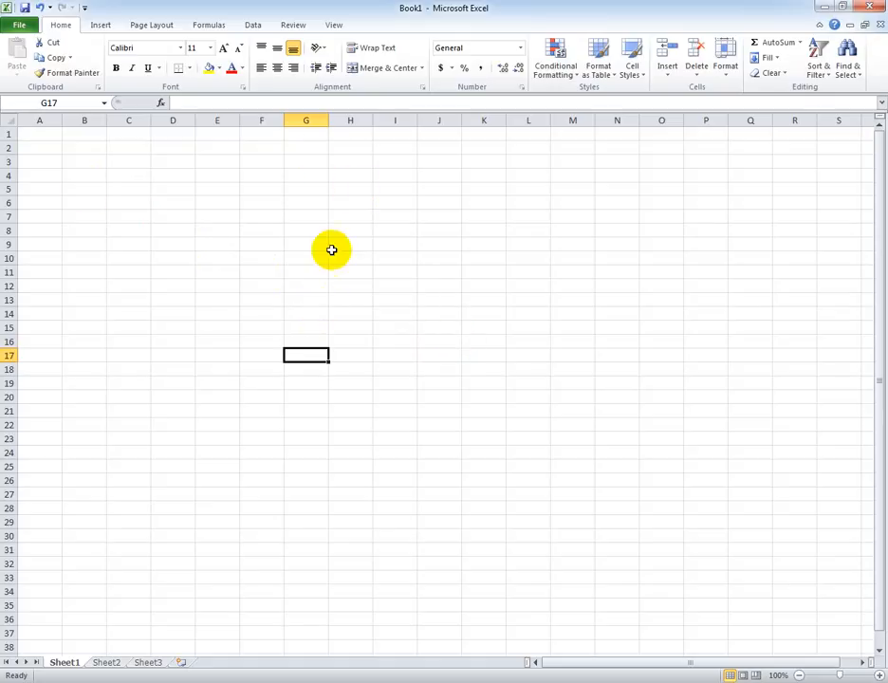
left_click(306, 118)
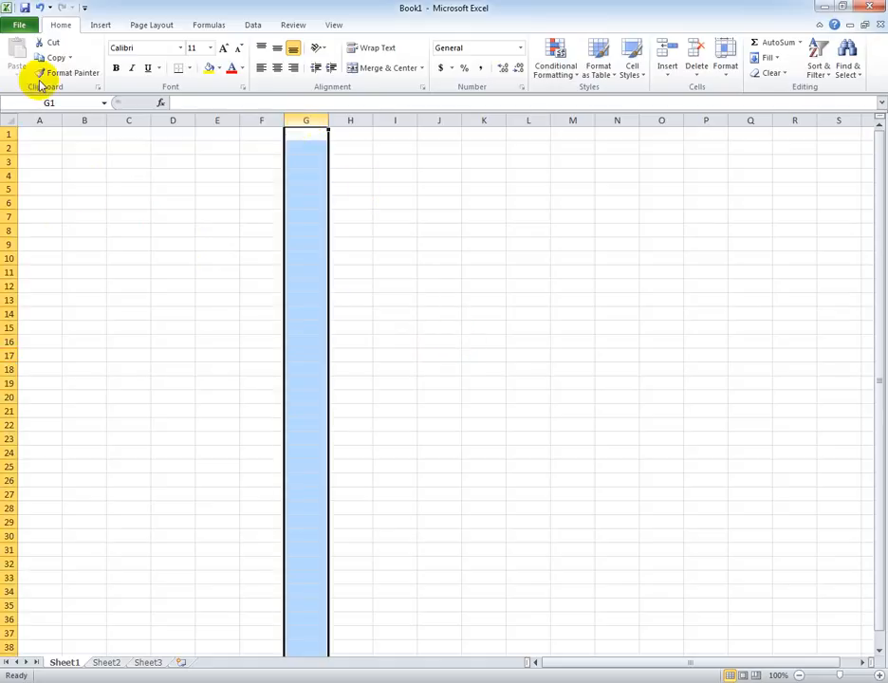
left_click(264, 328)
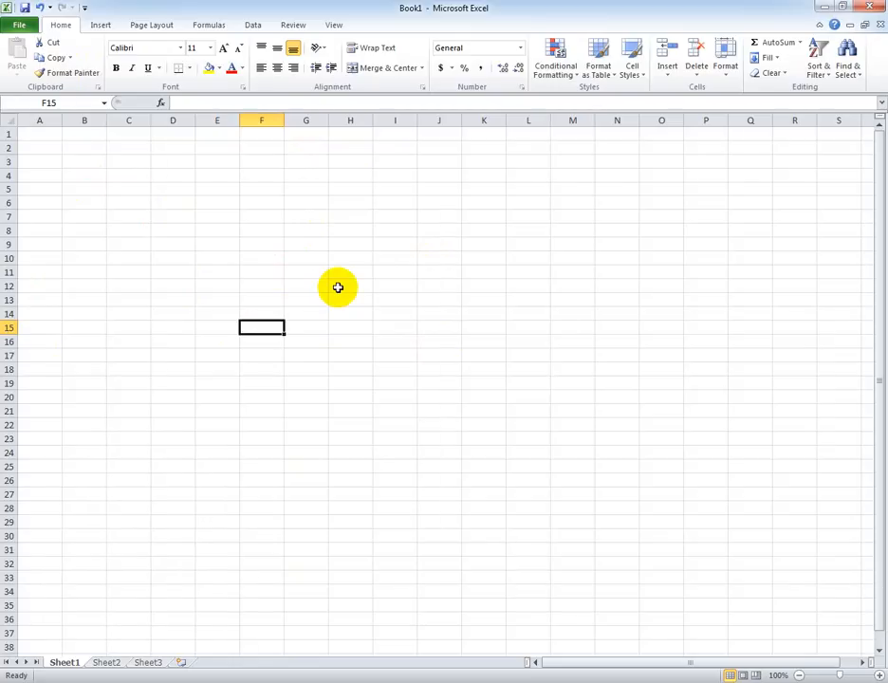
Jump to the worksheet's last row and back to row 1, finishing with cell F8 selected.
key("ctrl+Down")
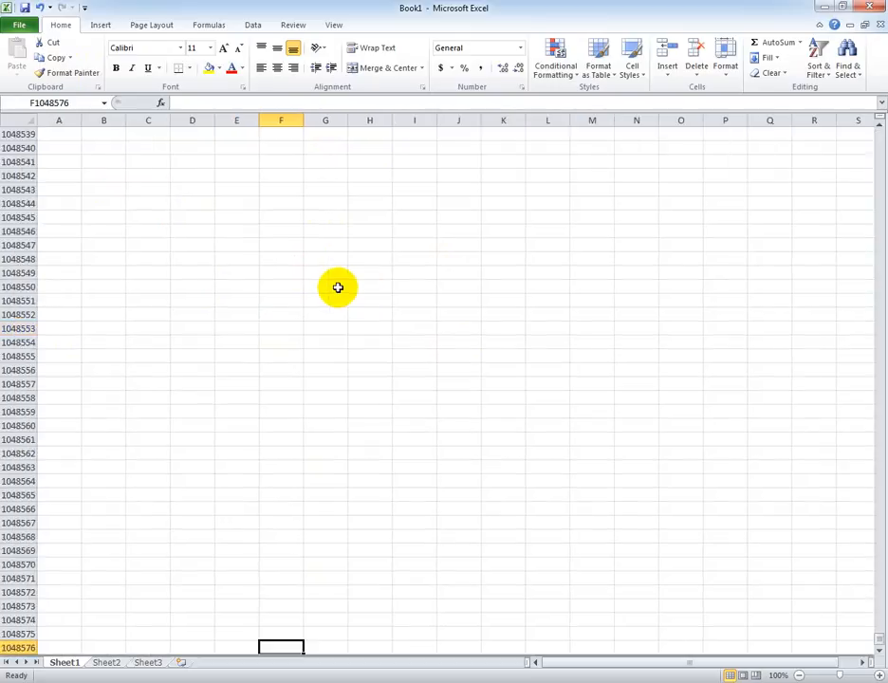
left_click(503, 596)
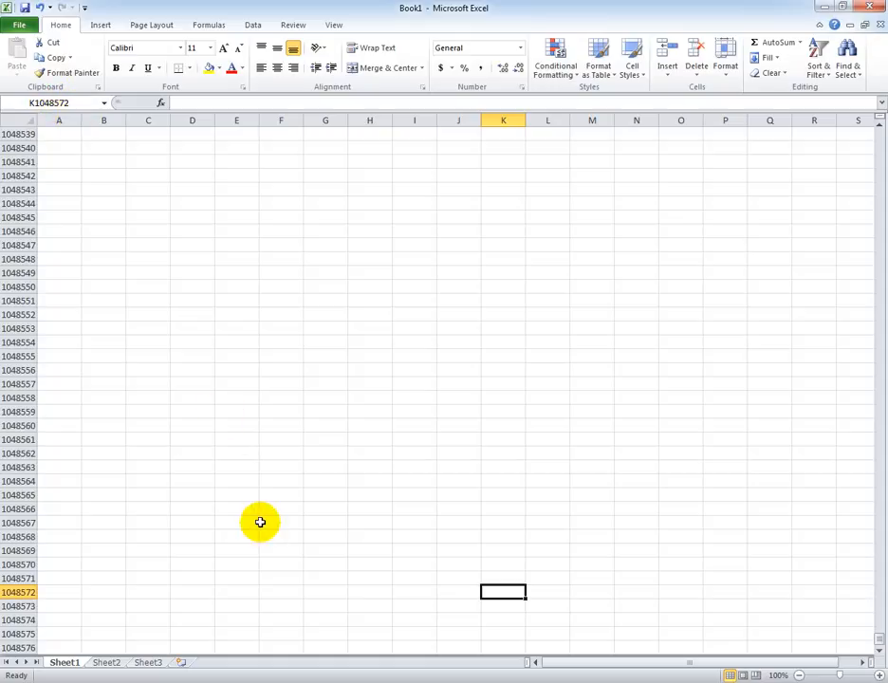
key("ctrl+Up")
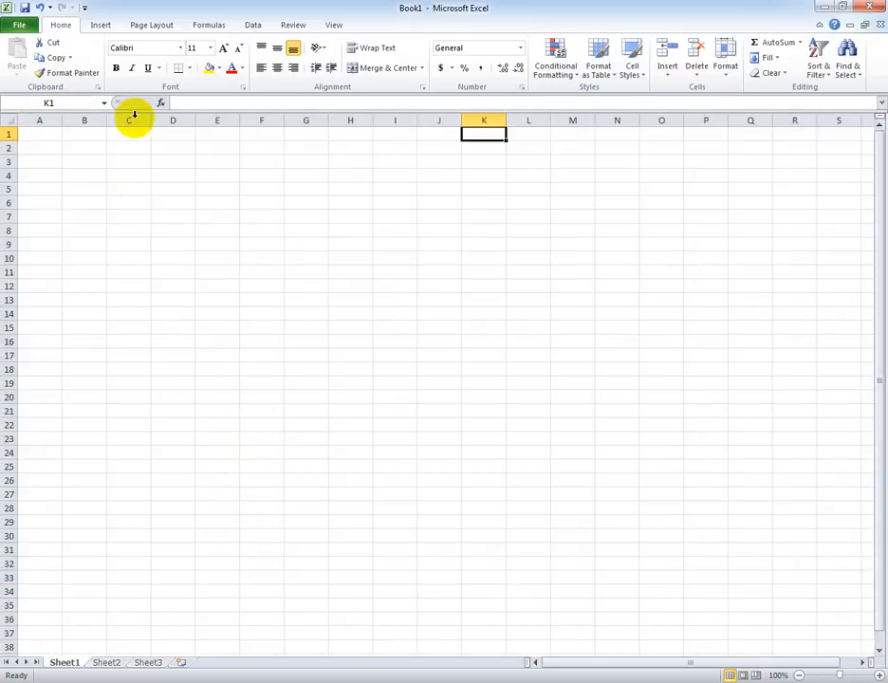
left_click(148, 218)
left_click(260, 234)
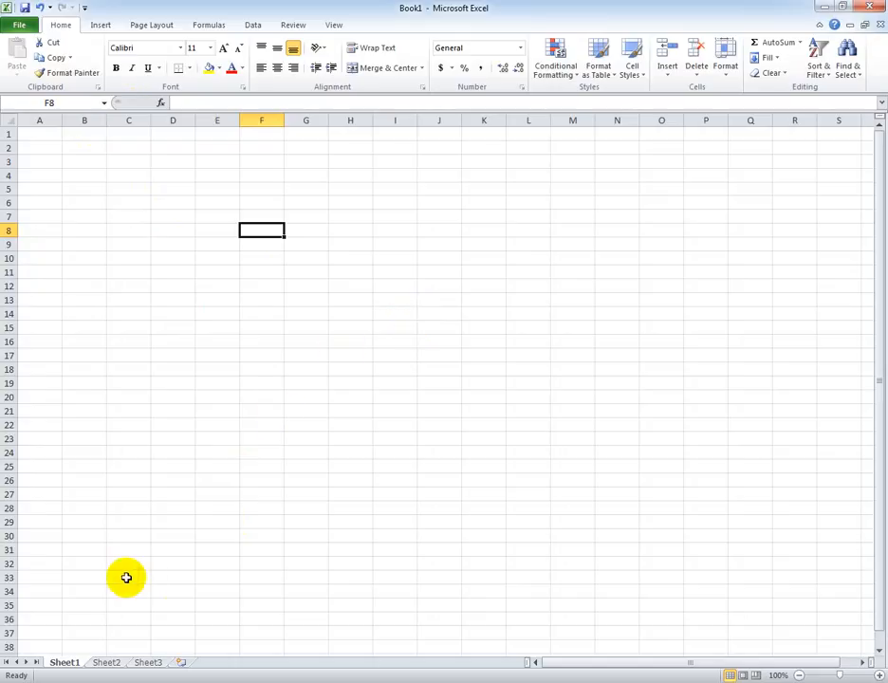
View Sheet2 briefly, and insert three new worksheets after Sheet3.
left_click(112, 664)
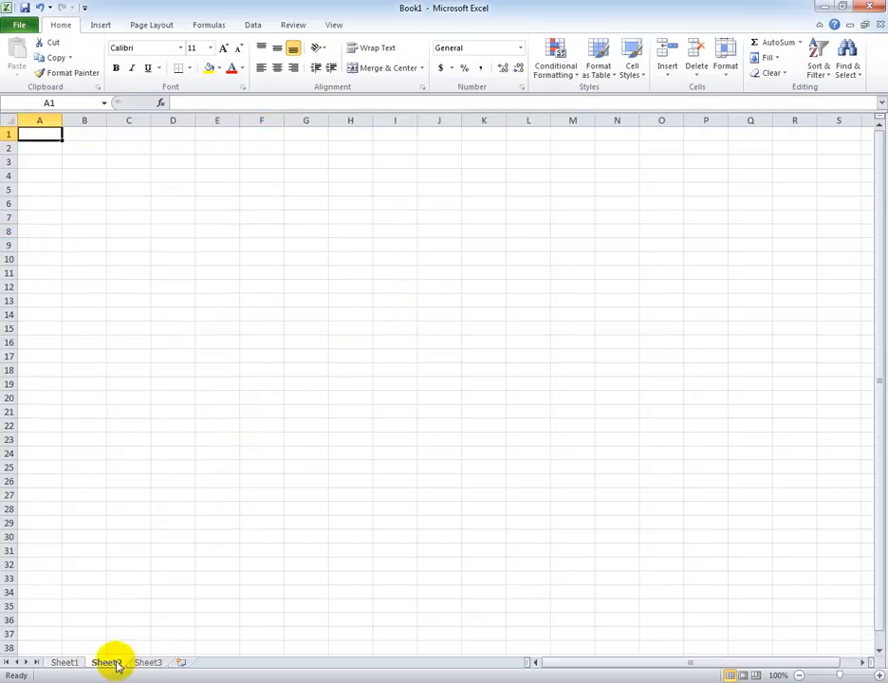
left_click(76, 663)
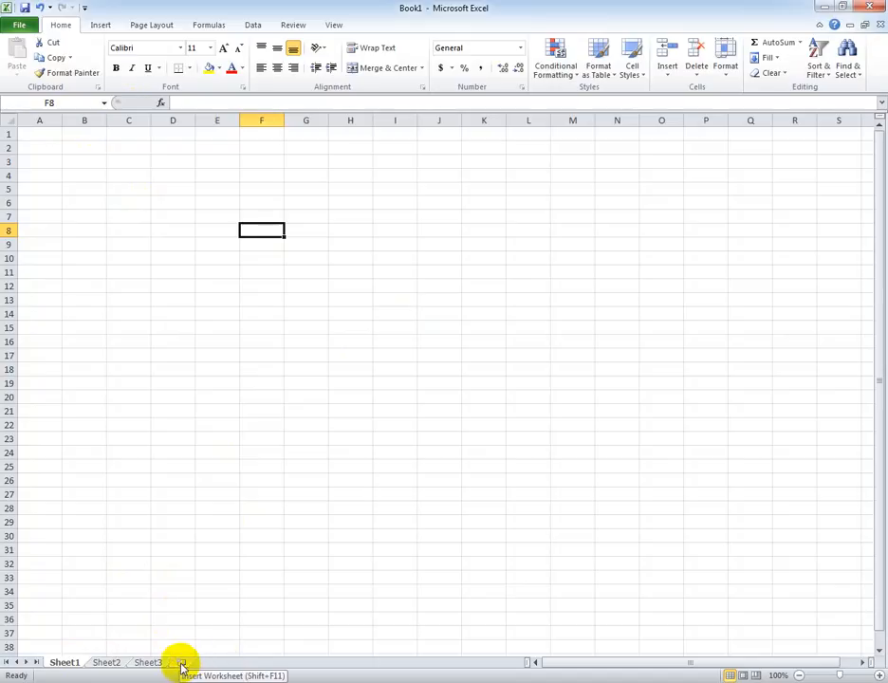
left_click(182, 664)
left_click(224, 663)
left_click(268, 663)
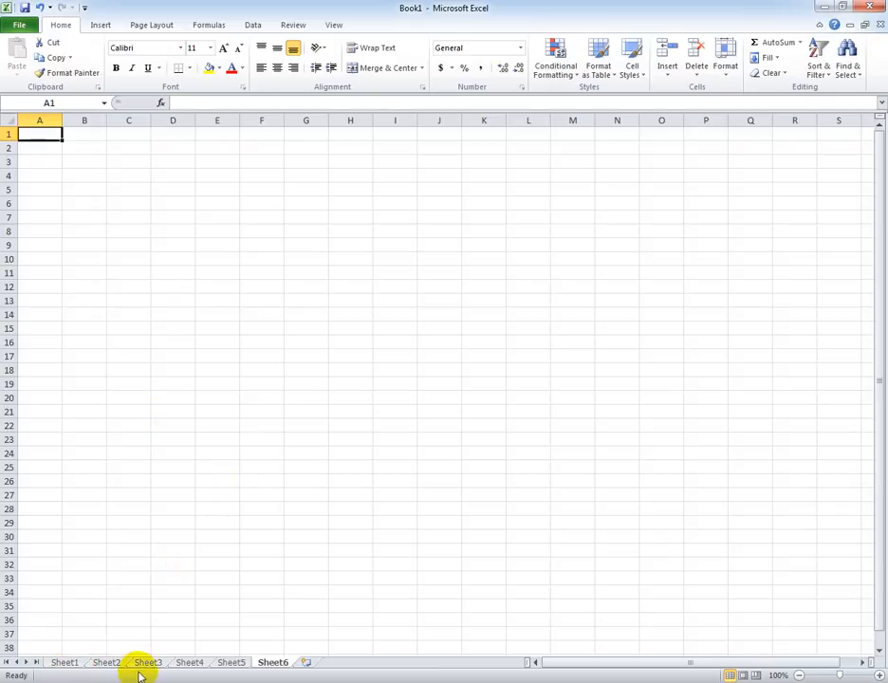
Rename the Sheet1 worksheet as 2013.
left_click(63, 664)
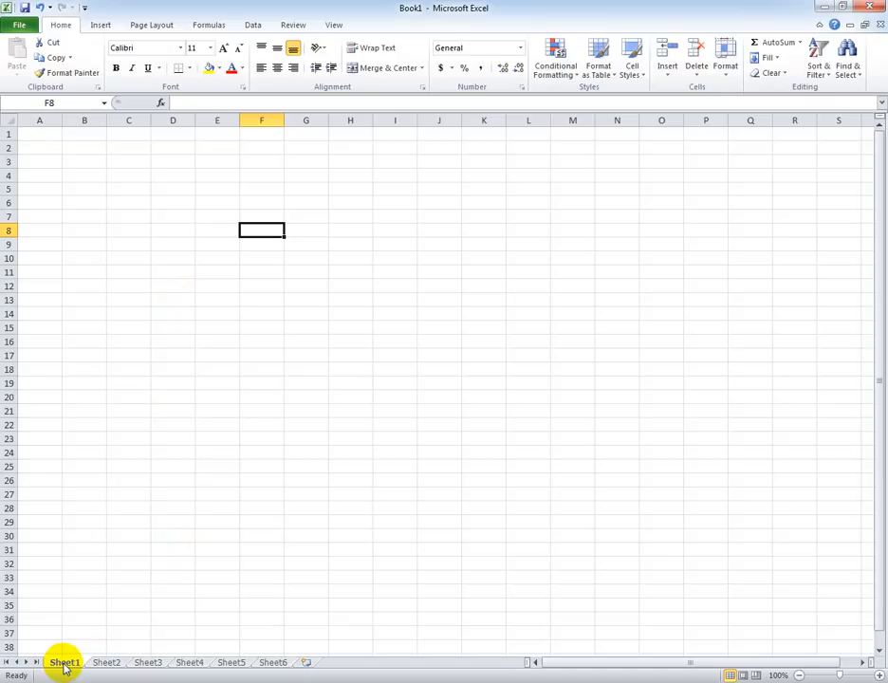
right_click(65, 664)
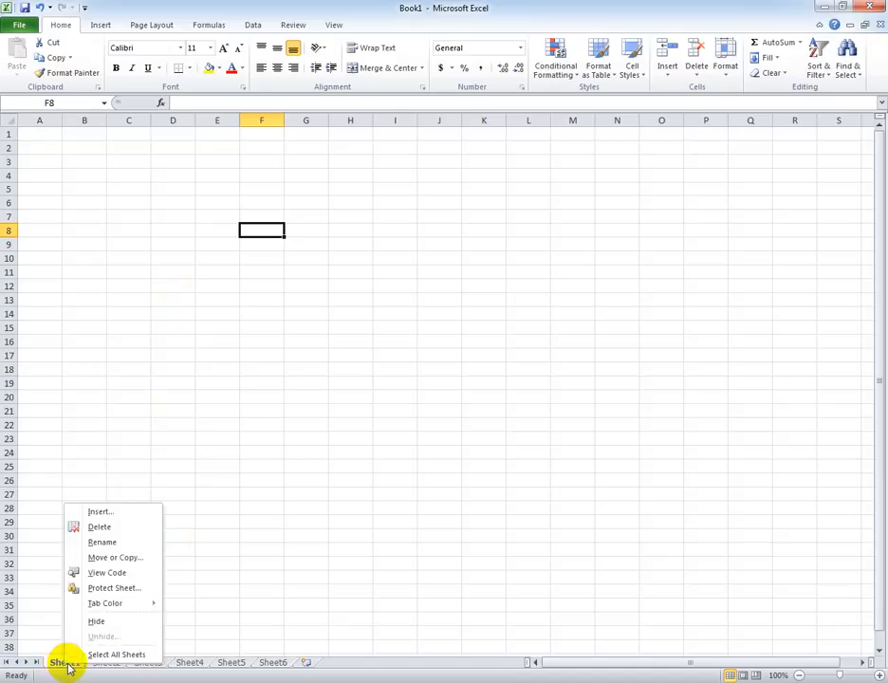
left_click(101, 544)
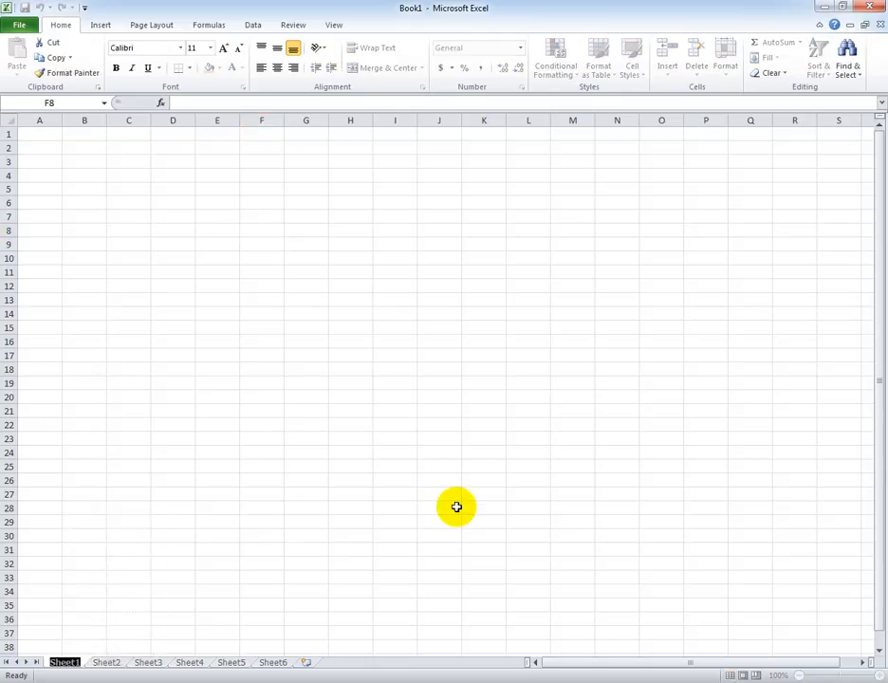
type("2013")
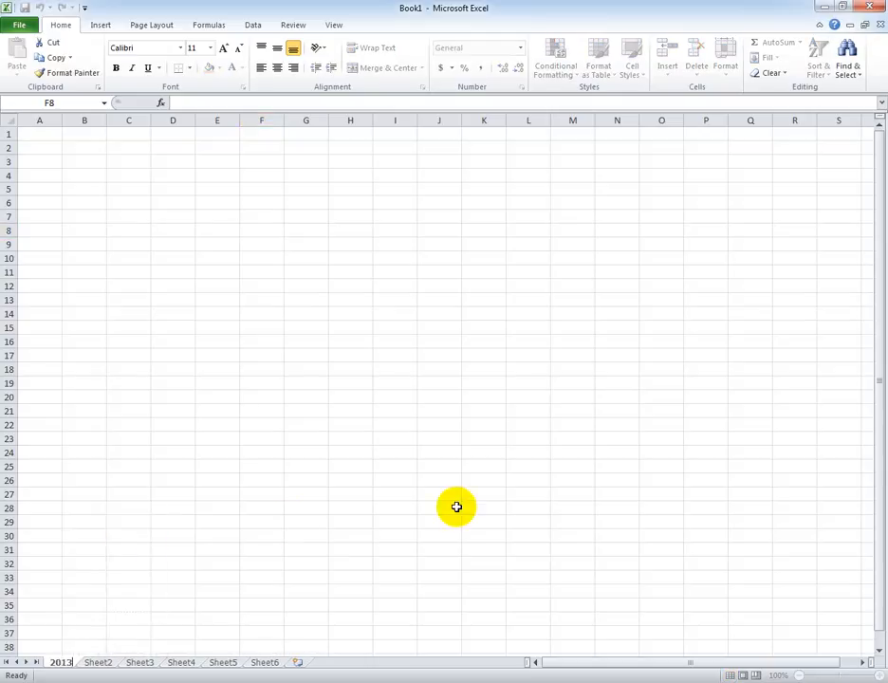
key("Return")
left_click(317, 521)
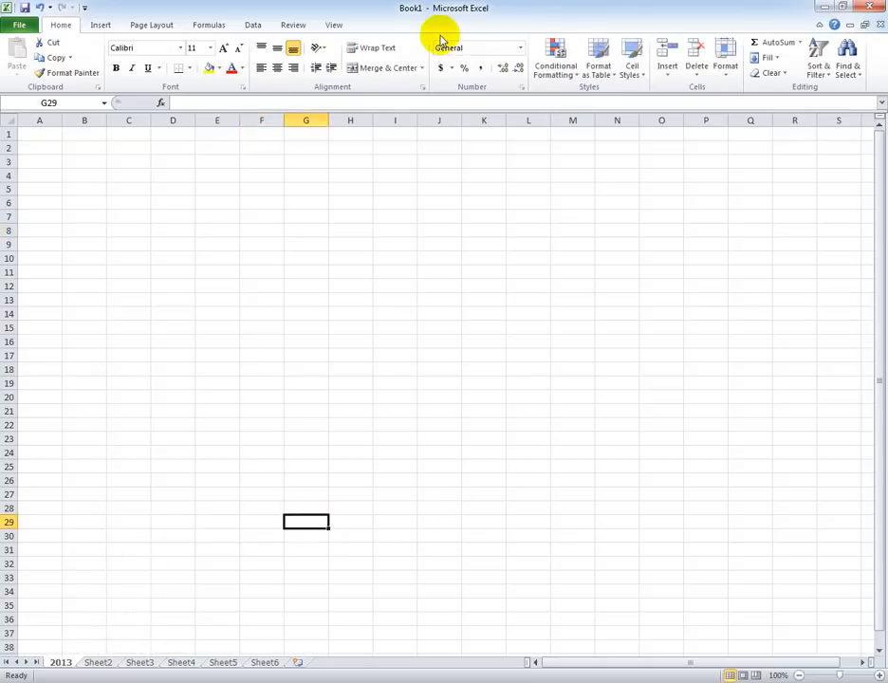
Rename the Sheet2 worksheet as 2014.
left_click(93, 664)
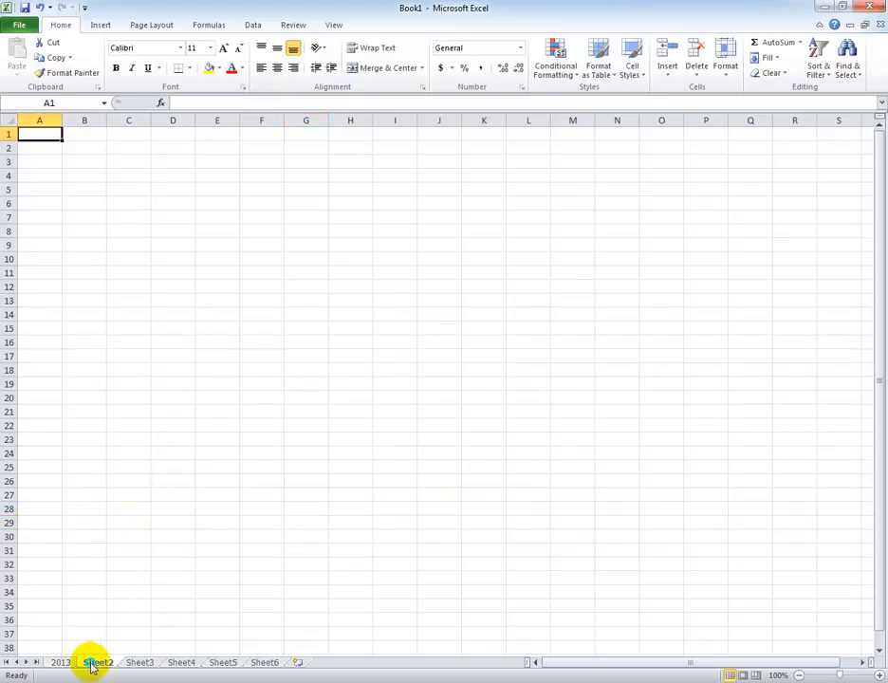
right_click(94, 663)
left_click(148, 550)
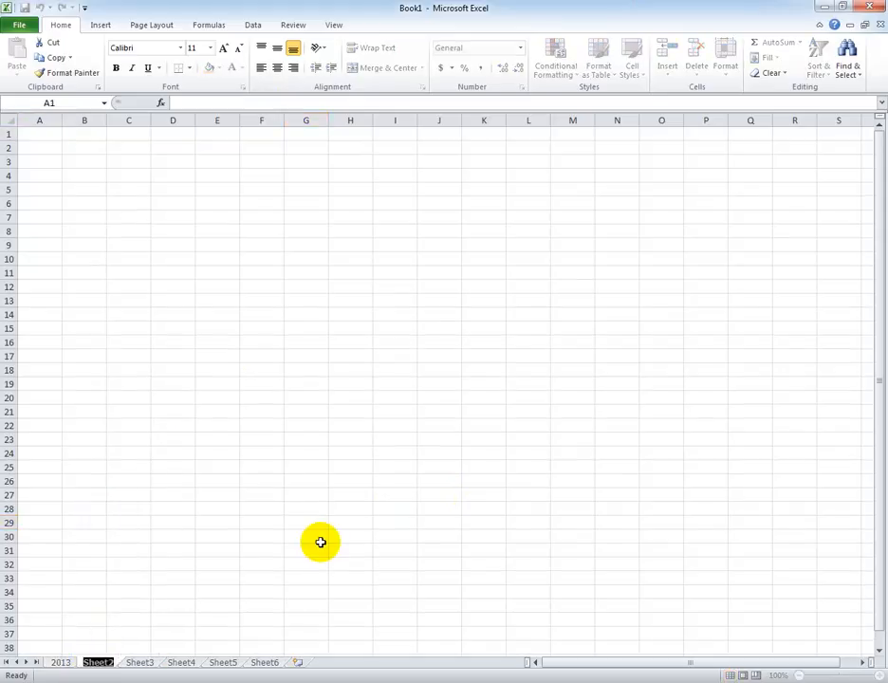
type("2014")
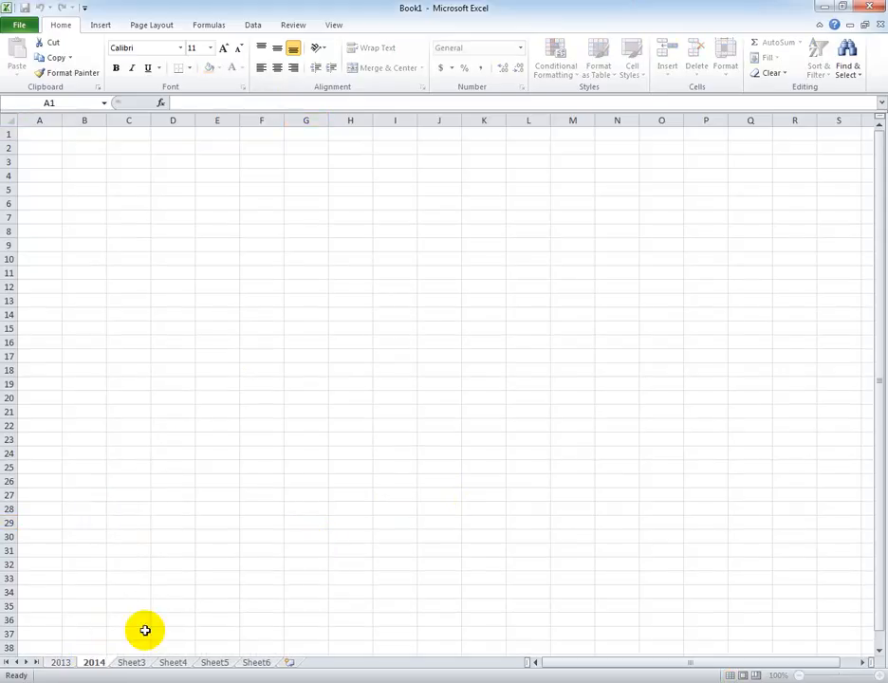
key("Return")
Rename the Sheet3 worksheet as 2015.
left_click(132, 663)
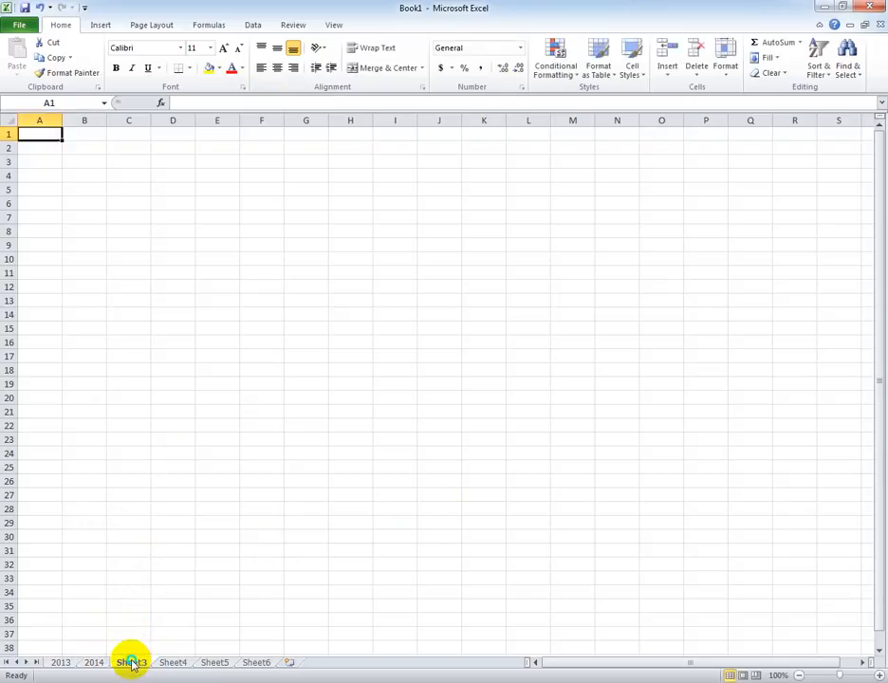
right_click(132, 664)
left_click(191, 541)
type("2015")
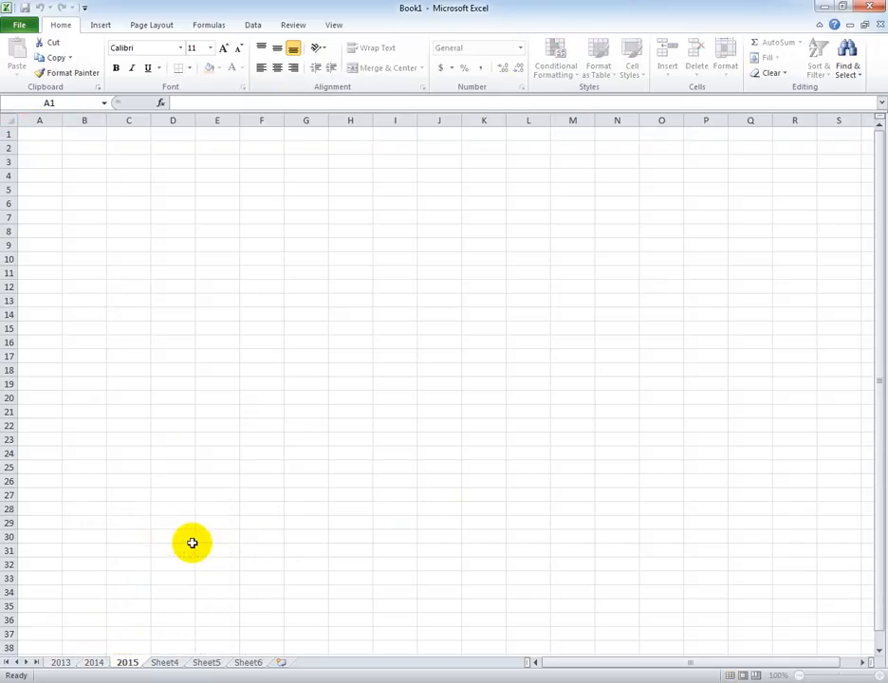
left_click(191, 538)
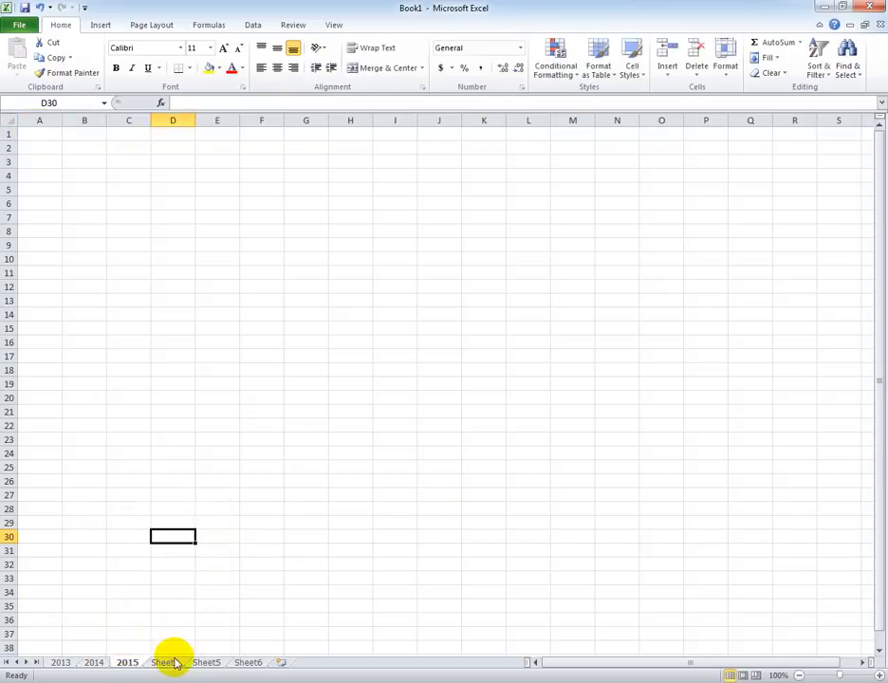
Rename the Sheet4 worksheet as 2016.
left_click(169, 663)
right_click(171, 663)
left_click(219, 541)
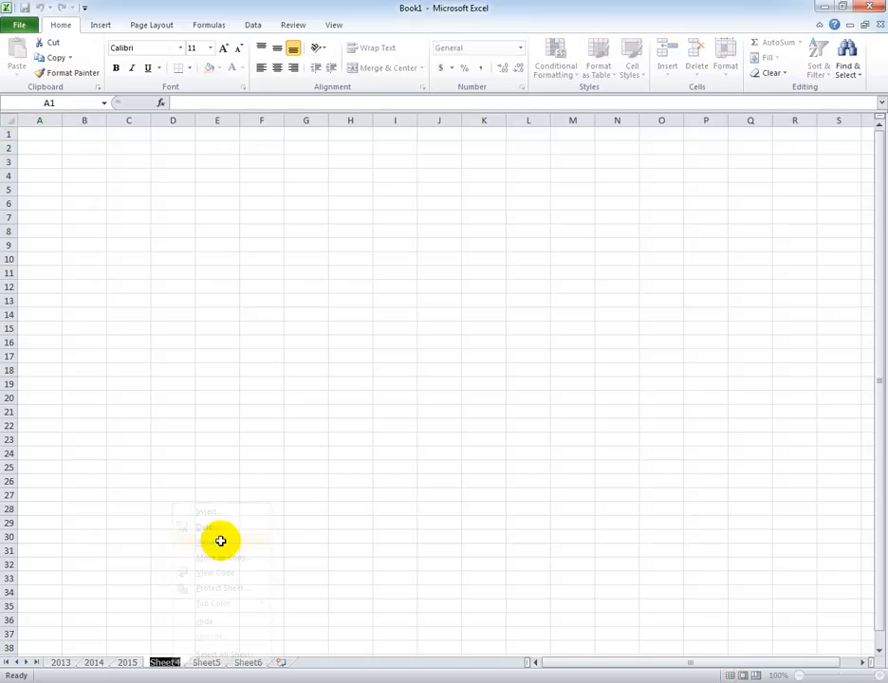
type("2016")
left_click(170, 508)
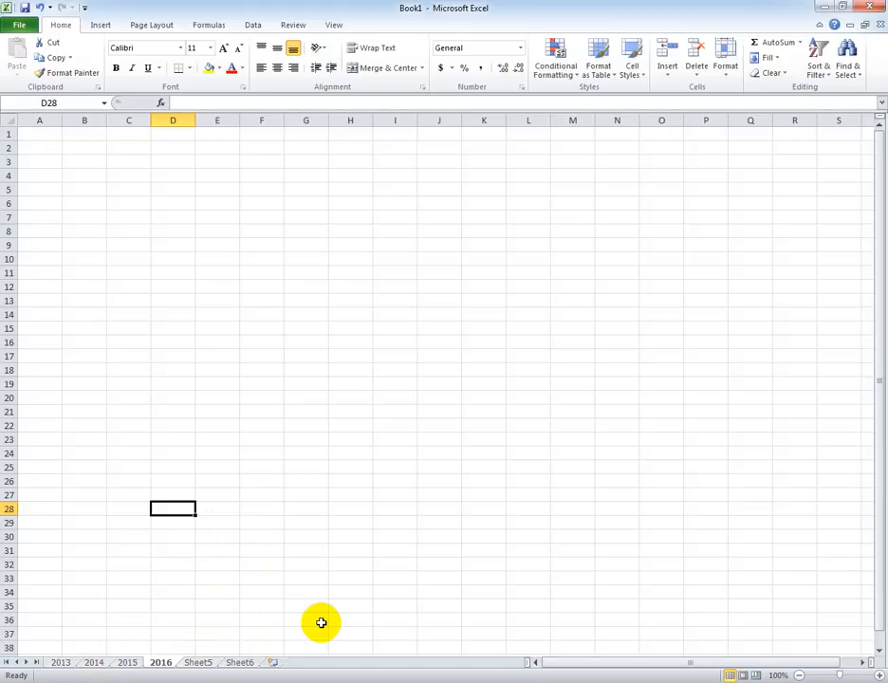
Set the tab color of the 2013 worksheet to the standard light green.
left_click(59, 663)
right_click(59, 664)
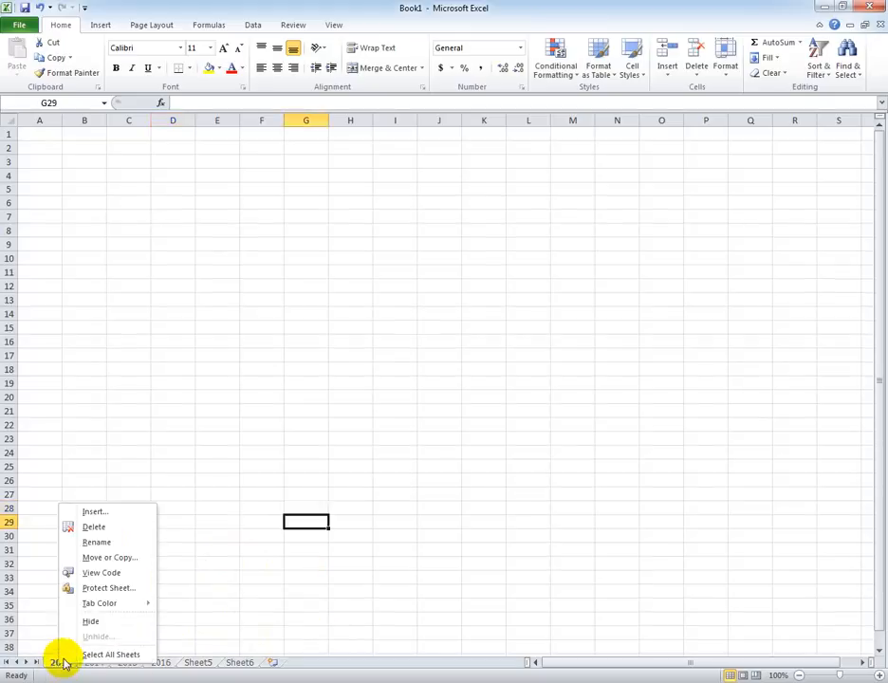
mouse_move(131, 607)
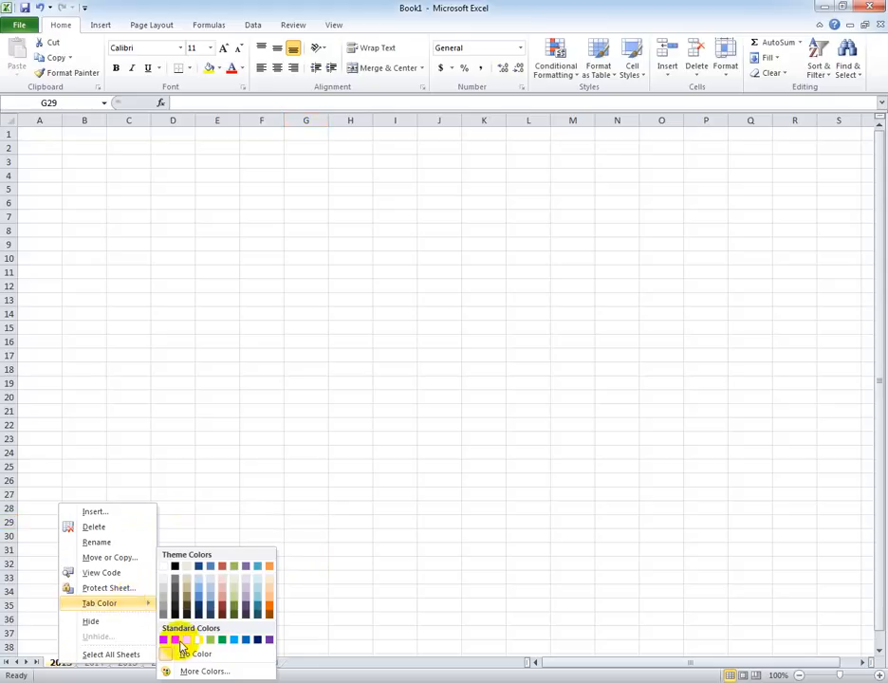
left_click(210, 639)
Set the tab color of the 2014 worksheet to red.
left_click(93, 664)
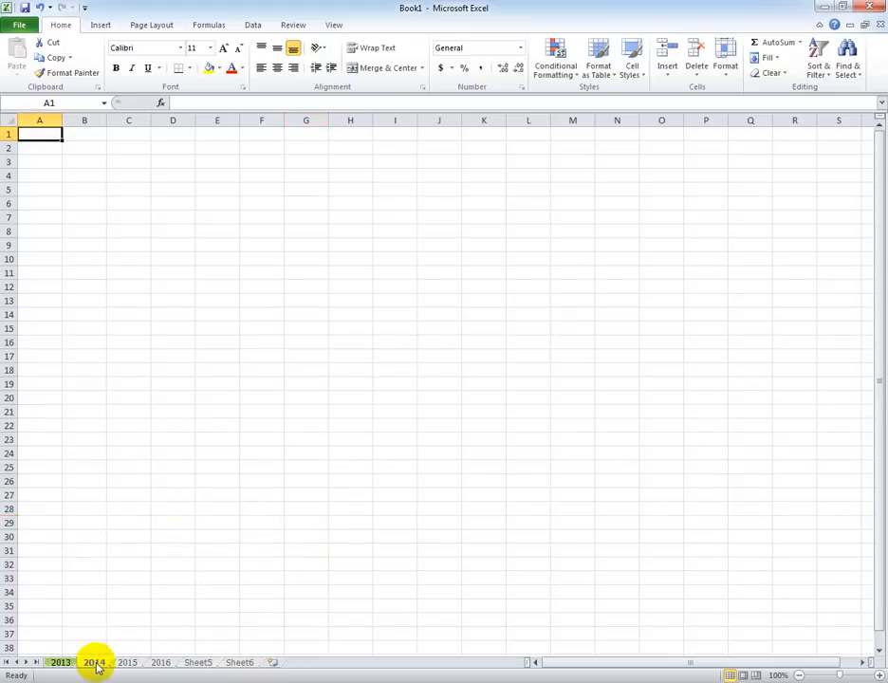
right_click(93, 665)
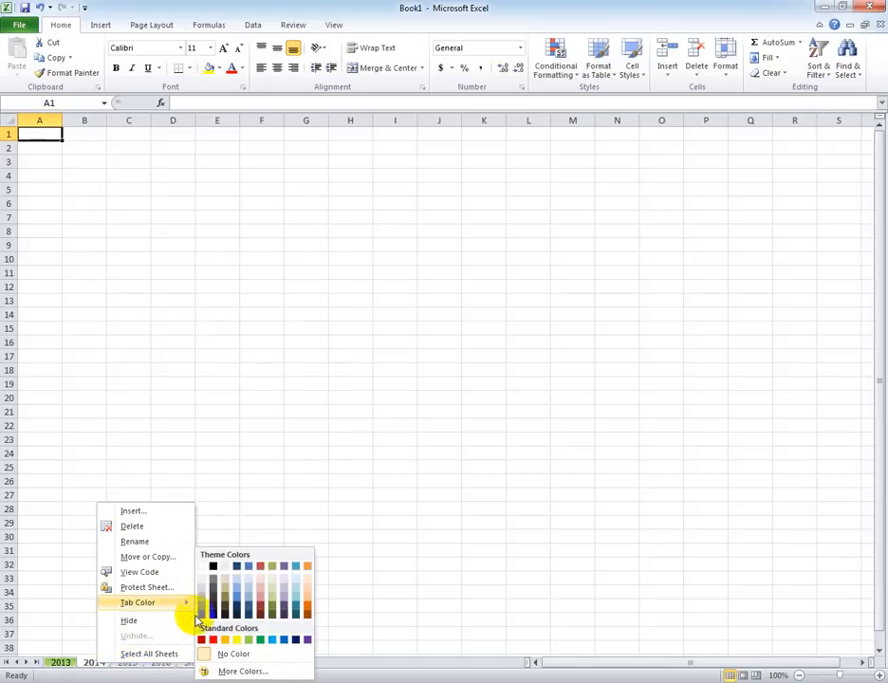
left_click(199, 640)
Set the tab color of the 2015 worksheet to the standard light blue.
left_click(124, 664)
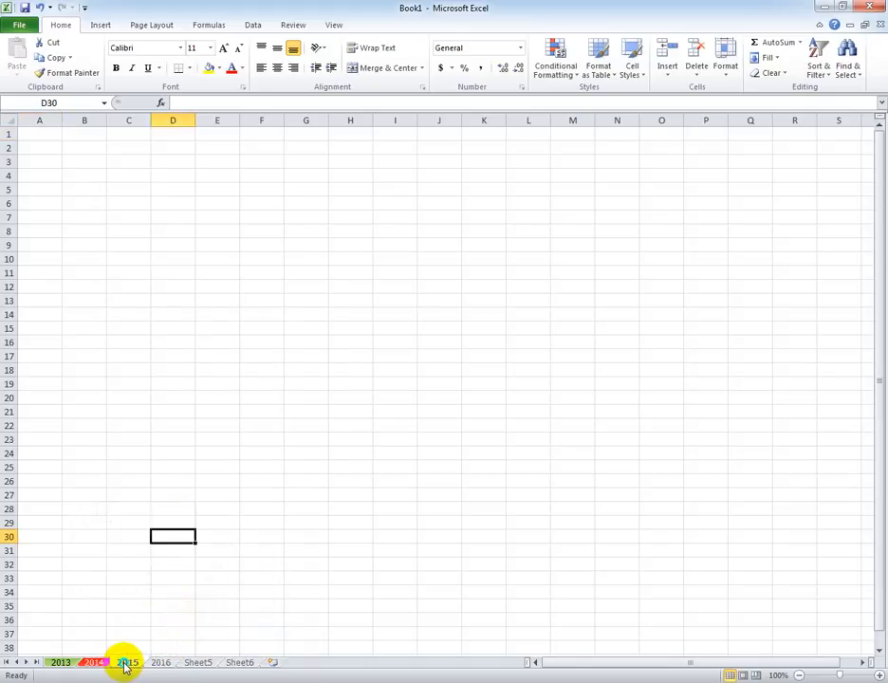
right_click(124, 663)
mouse_move(189, 608)
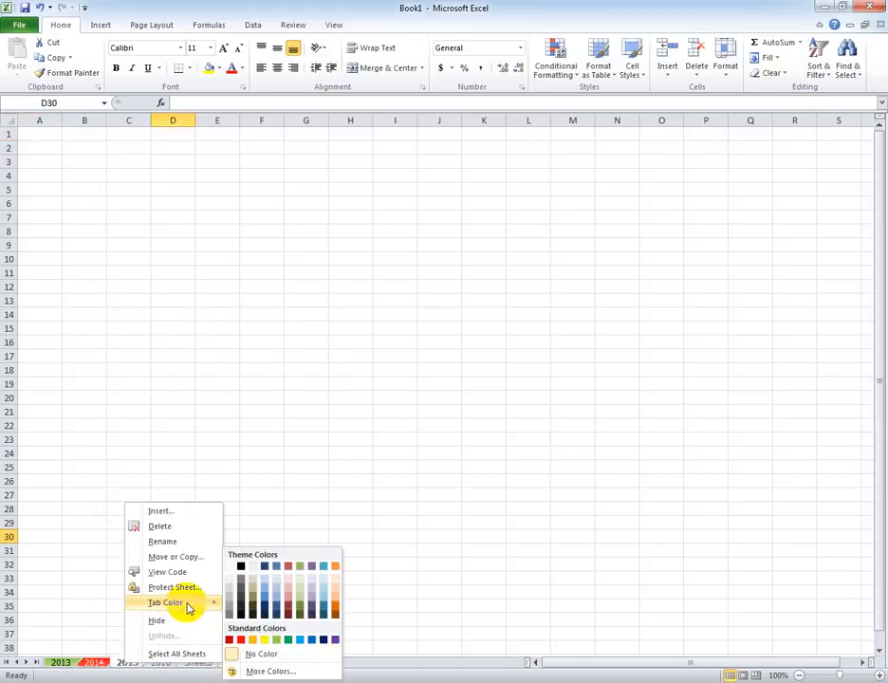
left_click(288, 640)
Set the tab color of the 2016 worksheet to the standard orange and look through the colored 2013 to 2015 worksheets.
left_click(167, 663)
right_click(168, 664)
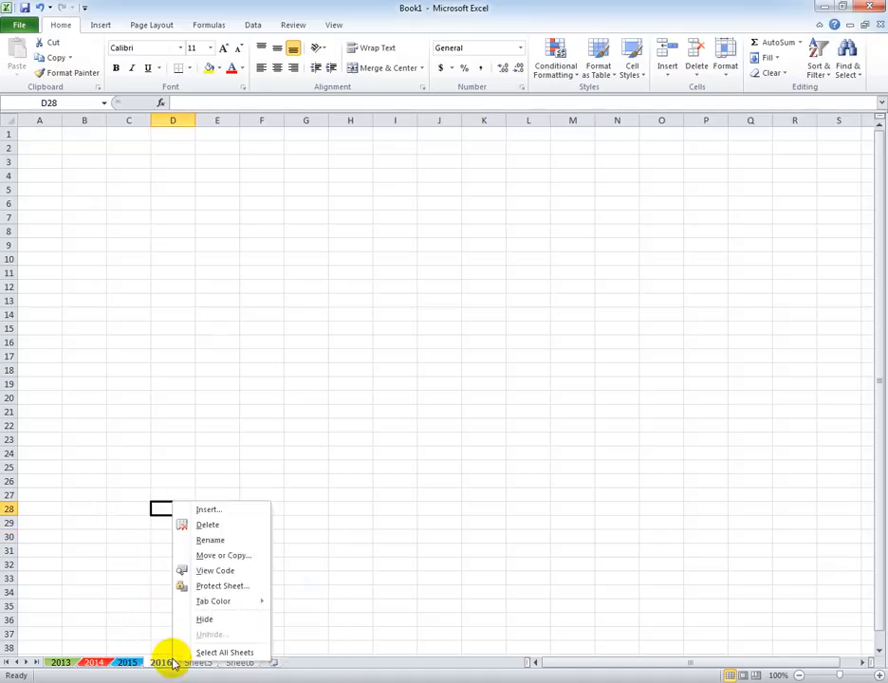
mouse_move(254, 602)
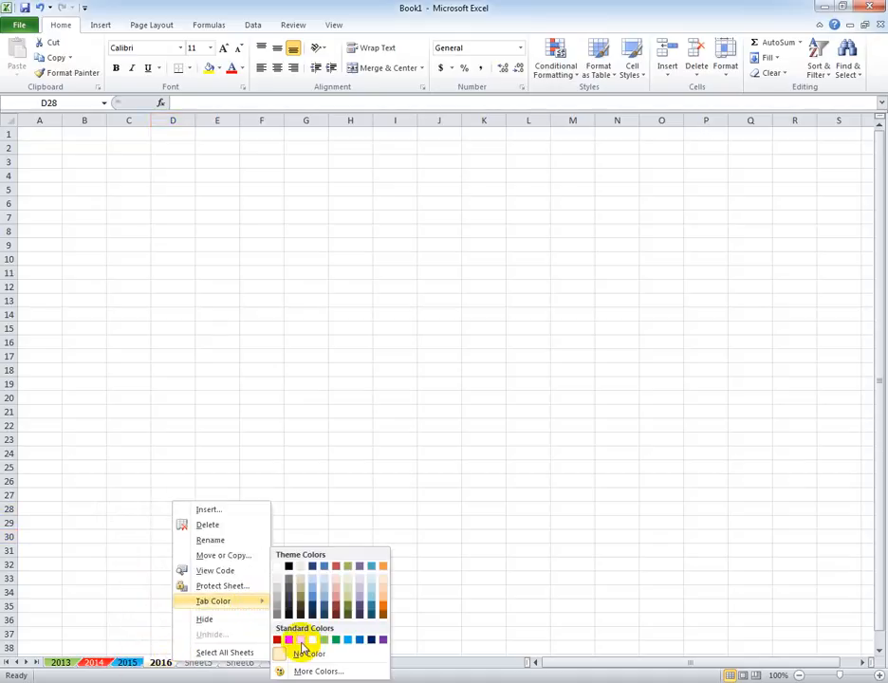
left_click(307, 640)
left_click(407, 495)
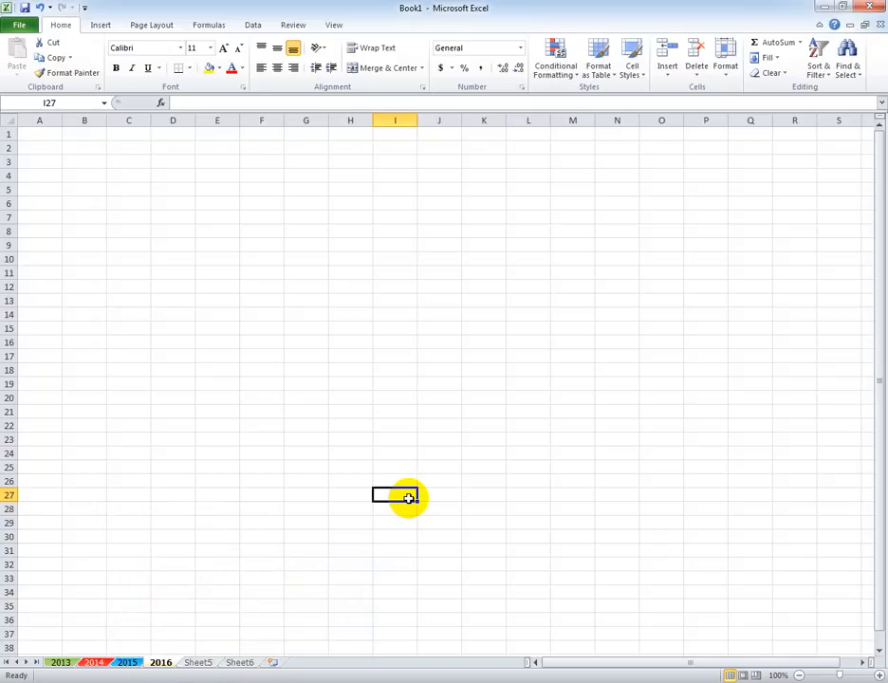
left_click(65, 664)
left_click(93, 662)
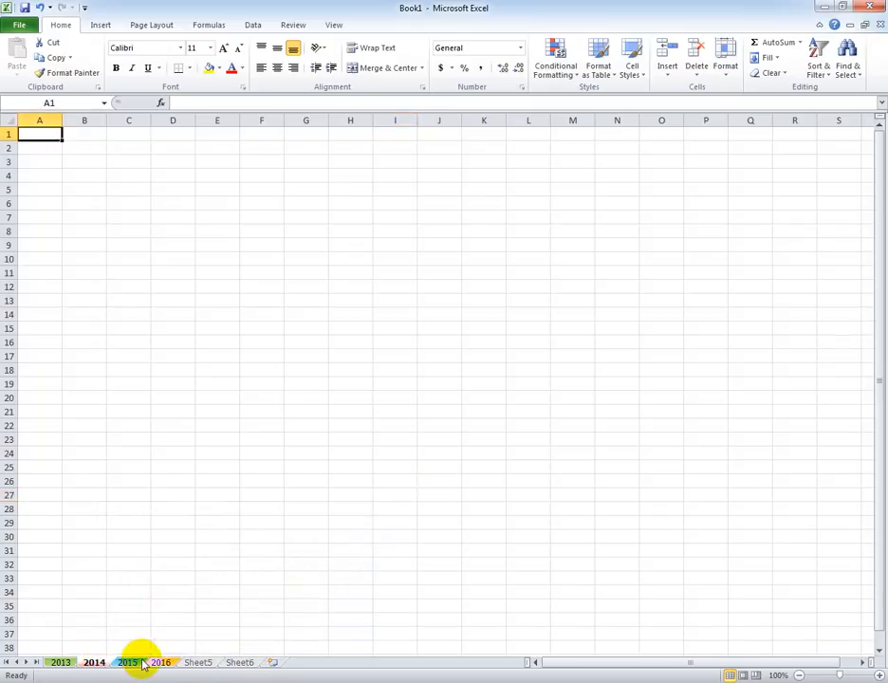
left_click(139, 662)
Hide the 2013 worksheet.
left_click(69, 664)
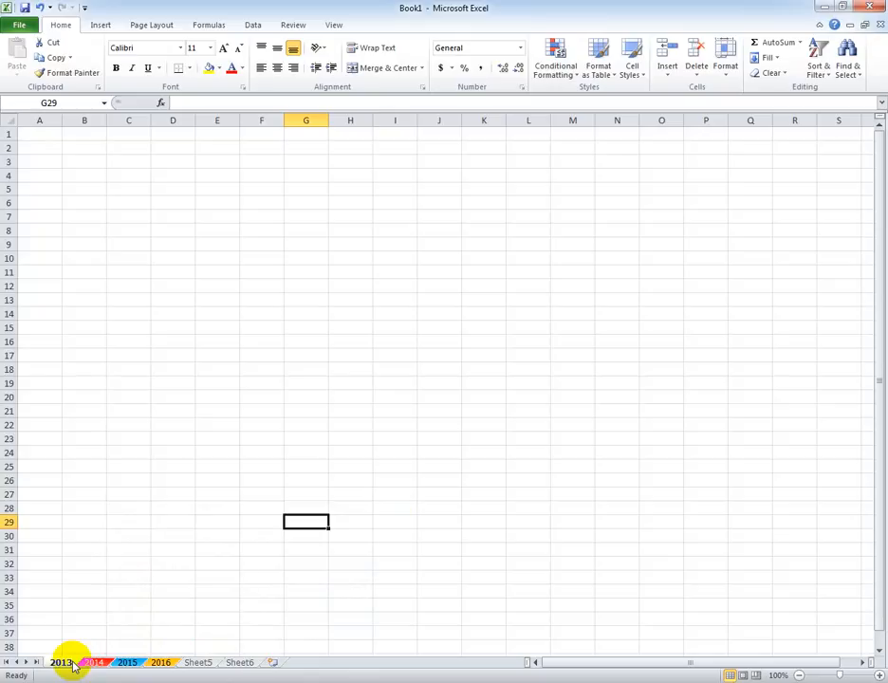
right_click(66, 663)
left_click(150, 622)
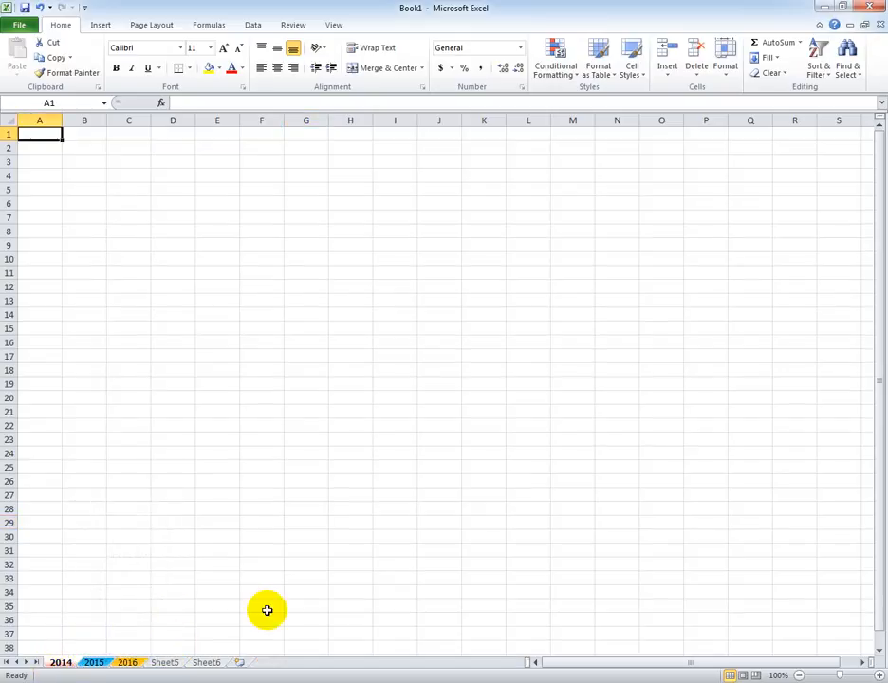
Unhide the 2013 worksheet.
right_click(64, 663)
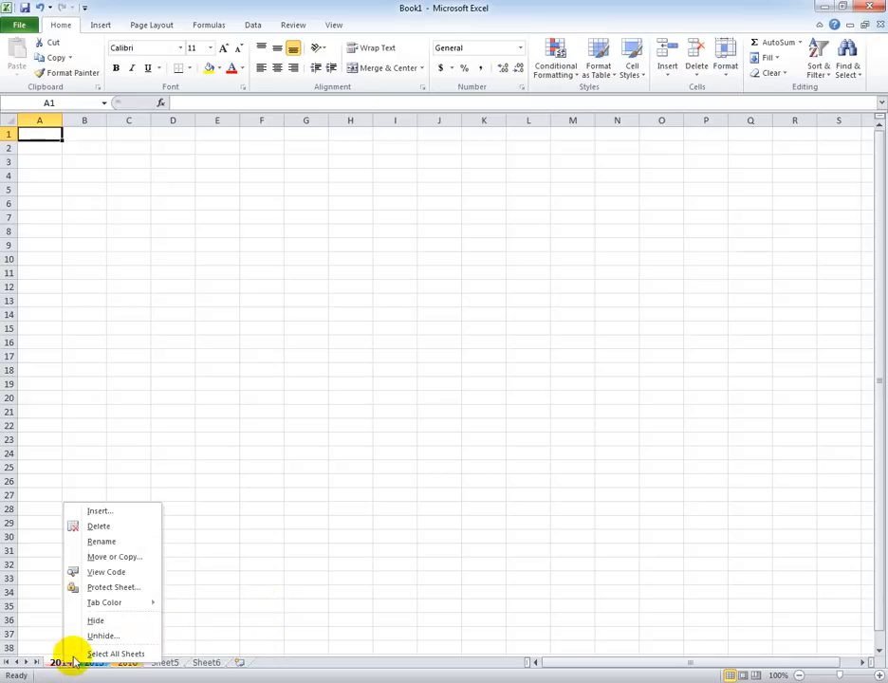
left_click(119, 638)
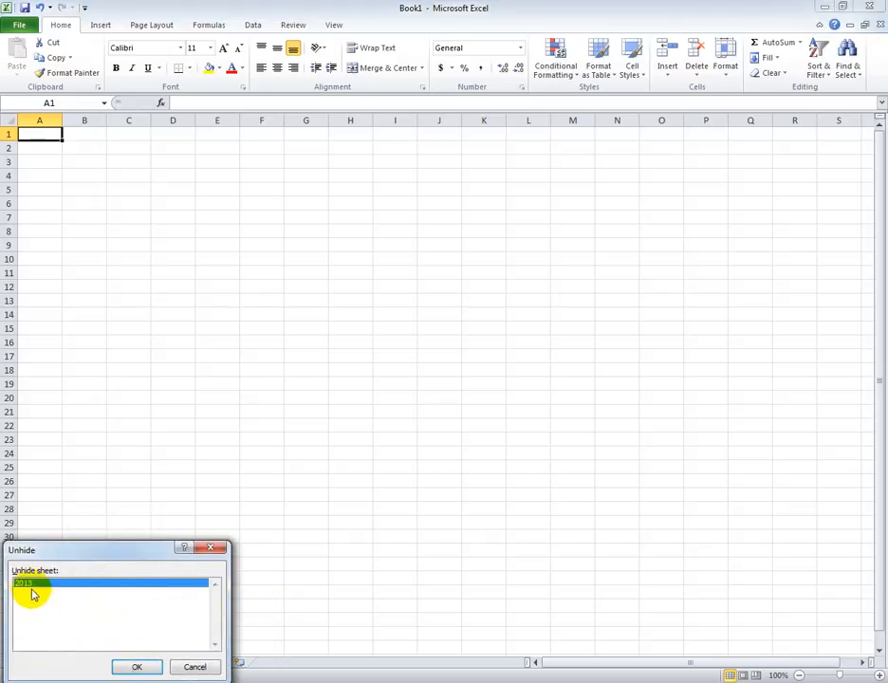
left_click(134, 667)
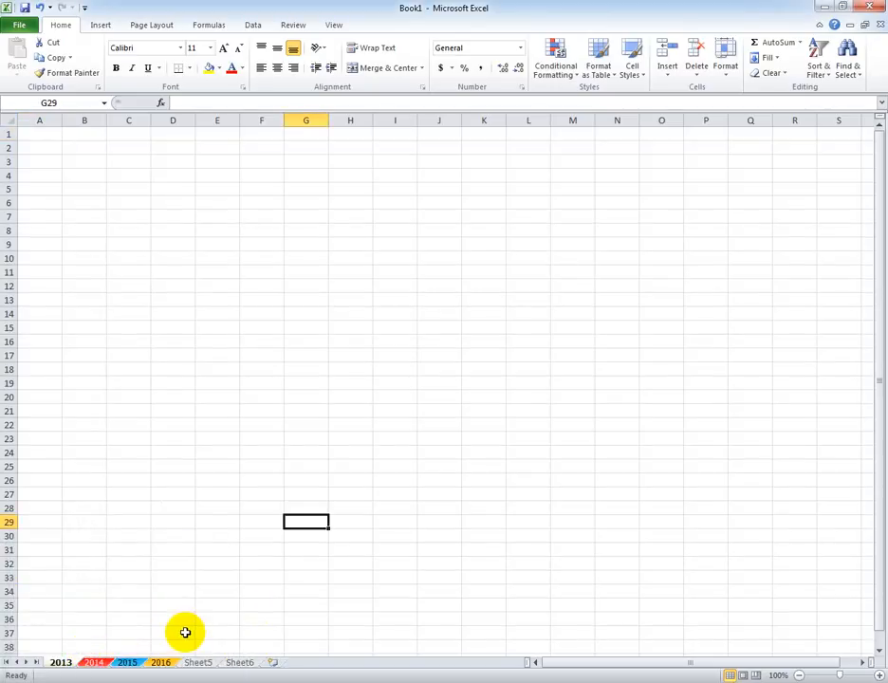
left_click(147, 522)
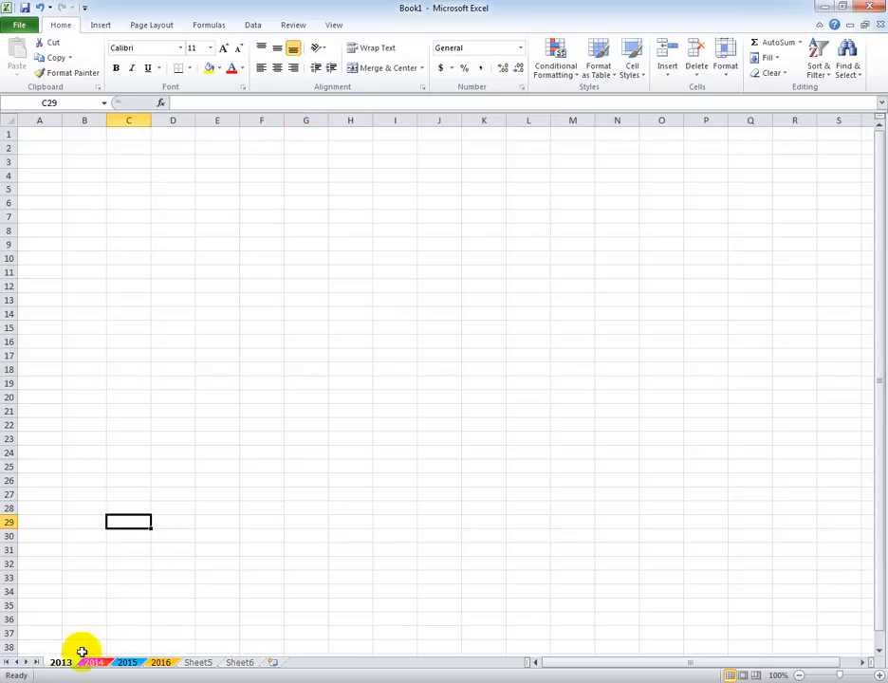
Protect the 2013 worksheet with an unprotect password, keeping the default user permissions, and re-enter the password to confirm it.
right_click(64, 666)
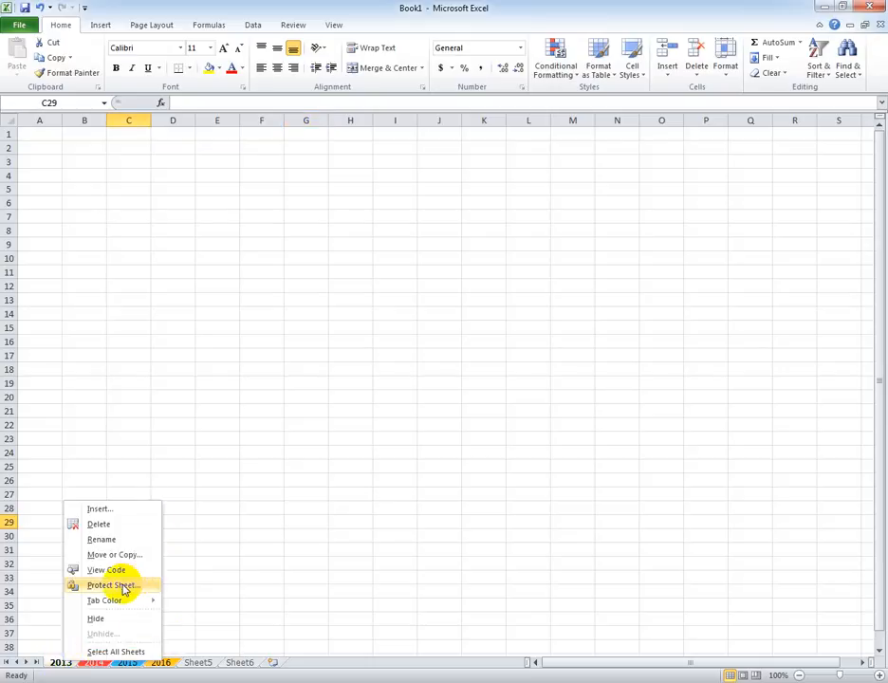
left_click(123, 589)
left_click_drag(127, 477, 446, 244)
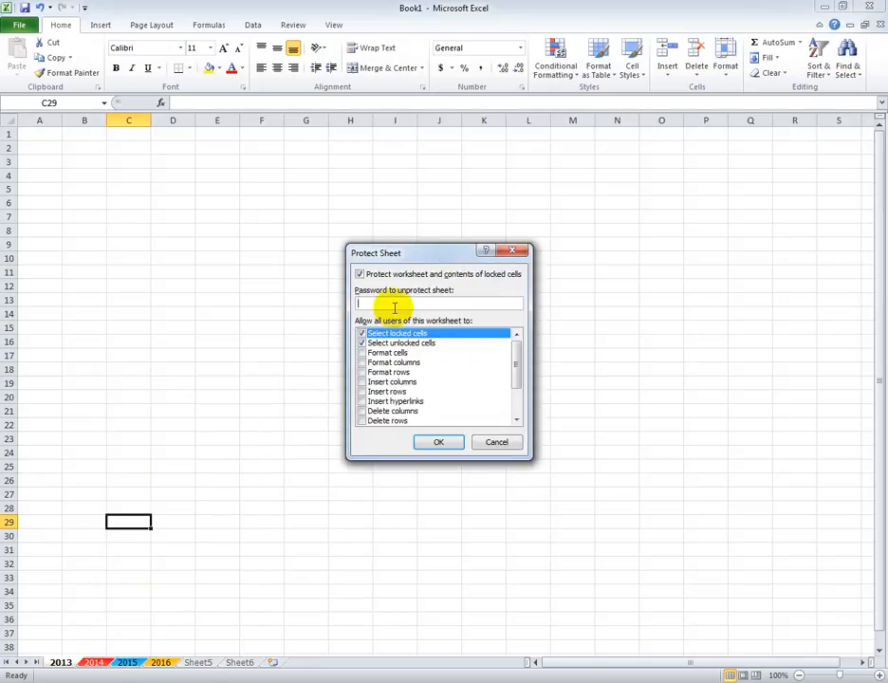
type("1234")
left_click(439, 441)
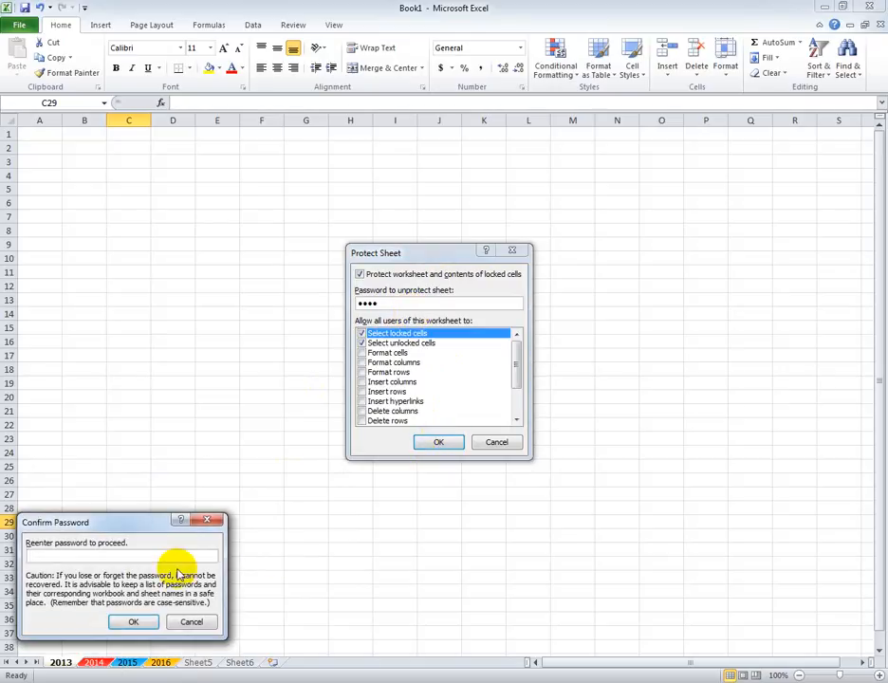
type("1234")
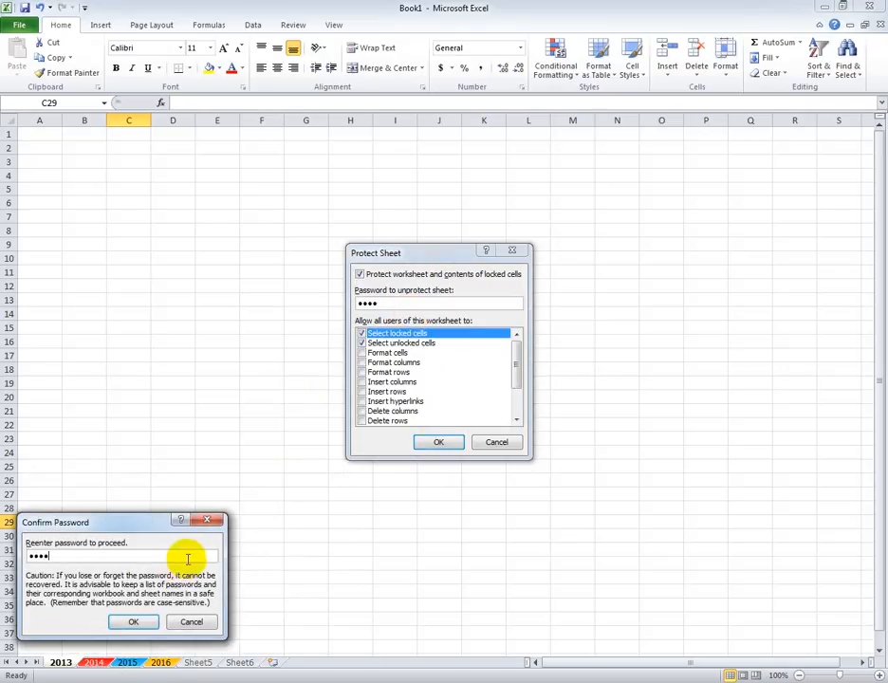
left_click(134, 622)
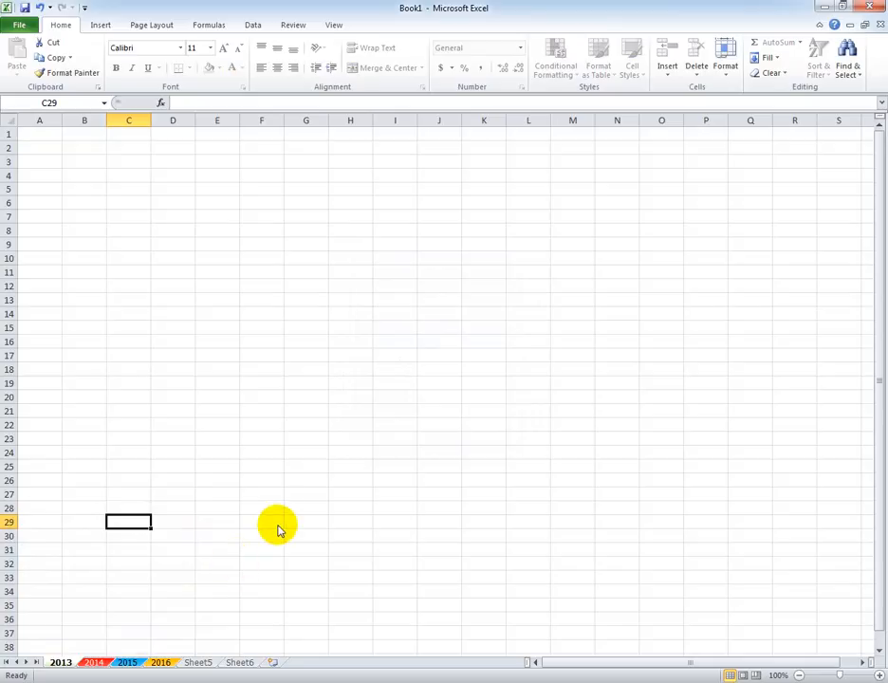
Save the workbook to the Desktop as Book1 in the Excel Workbook format.
key("ctrl+s")
left_click(56, 124)
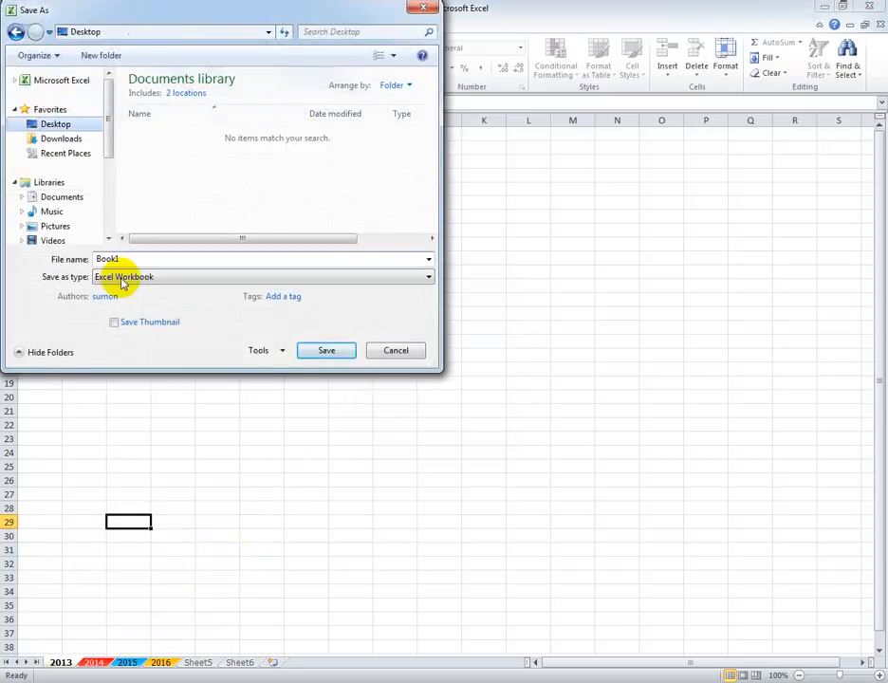
left_click(326, 350)
Try to edit cell D18 on the protected 2013 worksheet.
left_click(278, 483)
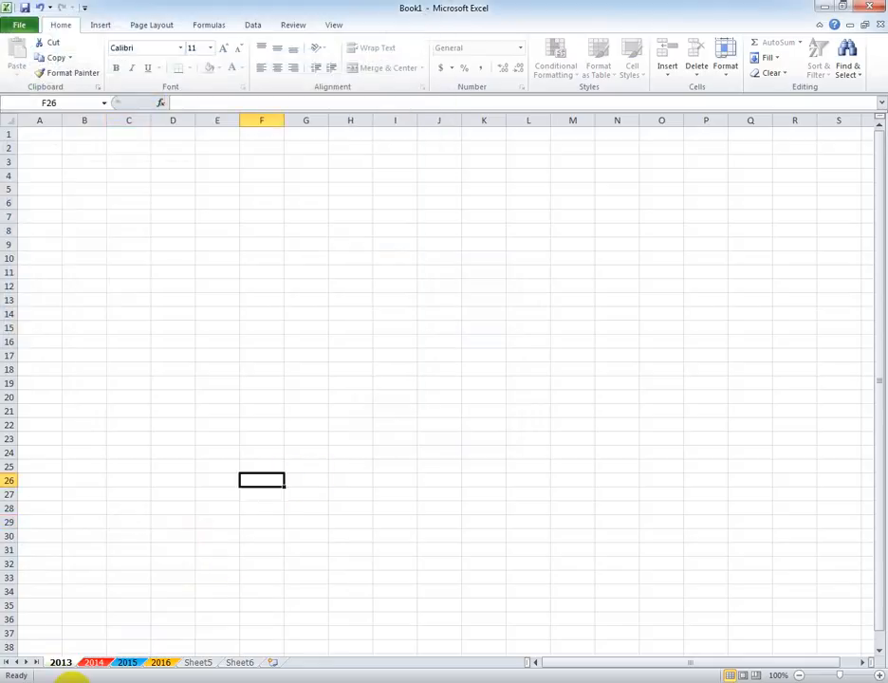
left_click(93, 663)
left_click(61, 662)
left_click(217, 314)
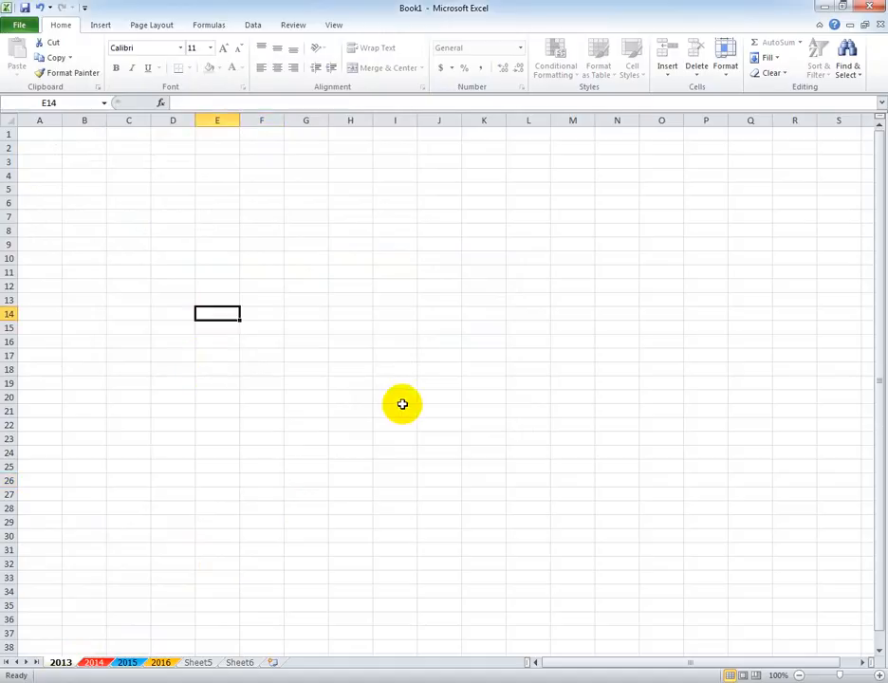
left_click(173, 371)
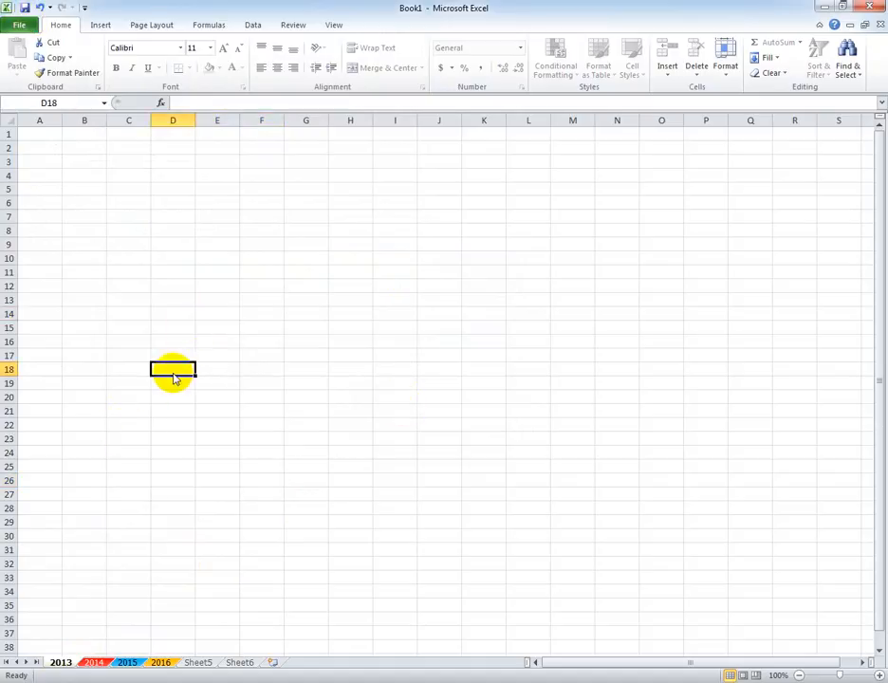
double_click(173, 374)
left_click(444, 391)
left_click(128, 440)
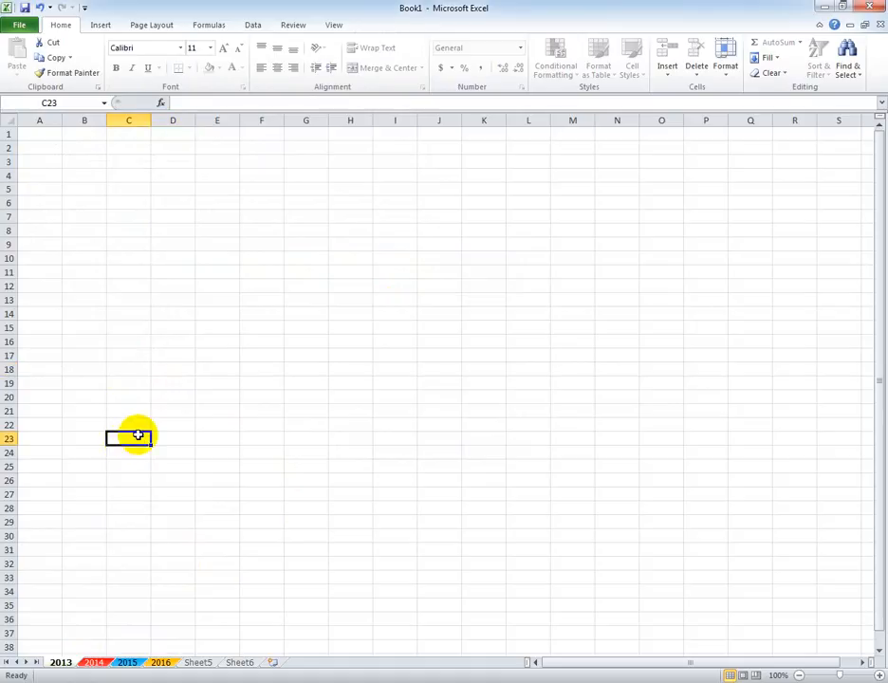
left_click(5, 27)
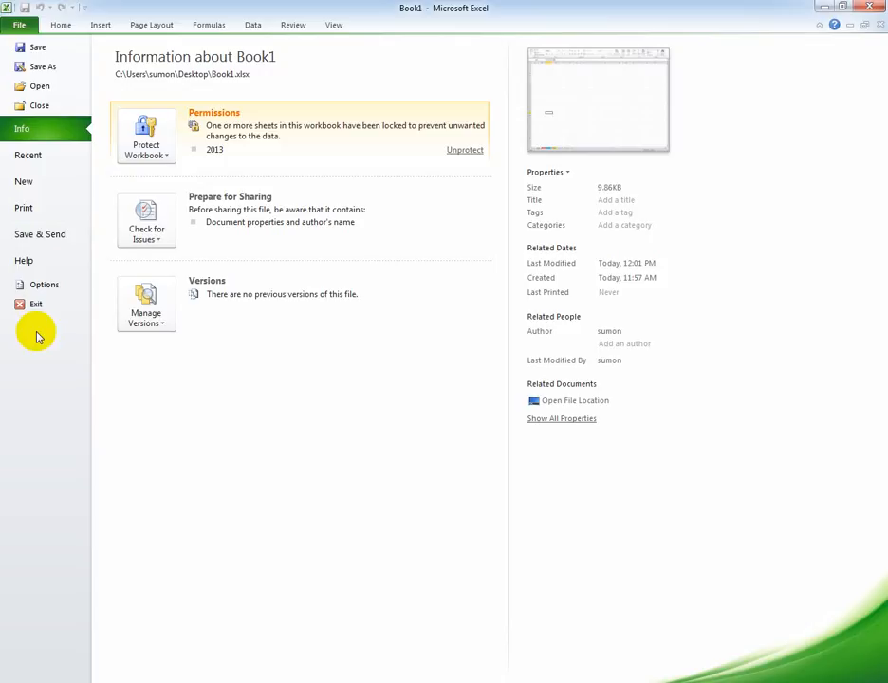
left_click(45, 286)
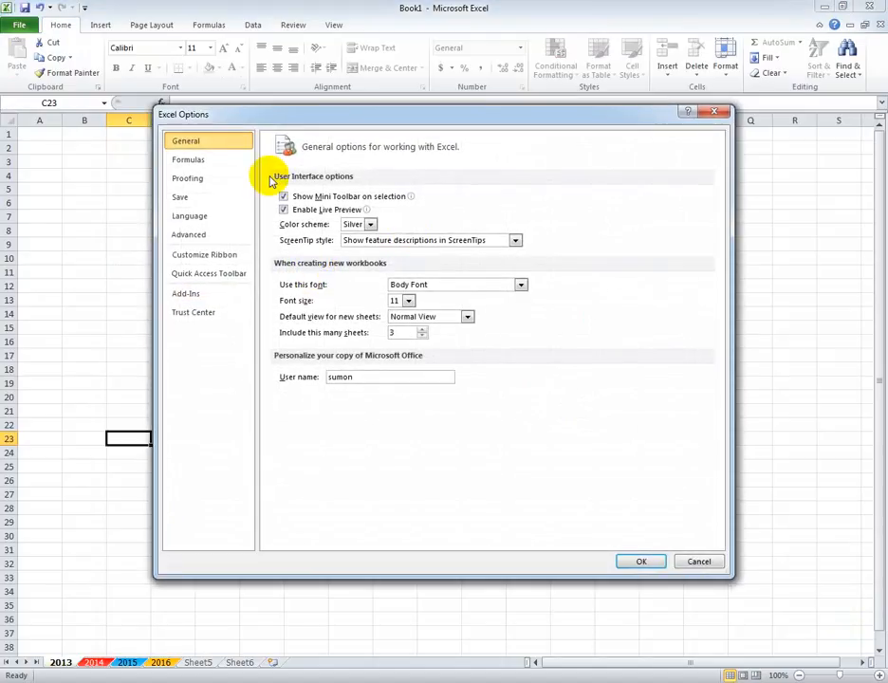
left_click(718, 112)
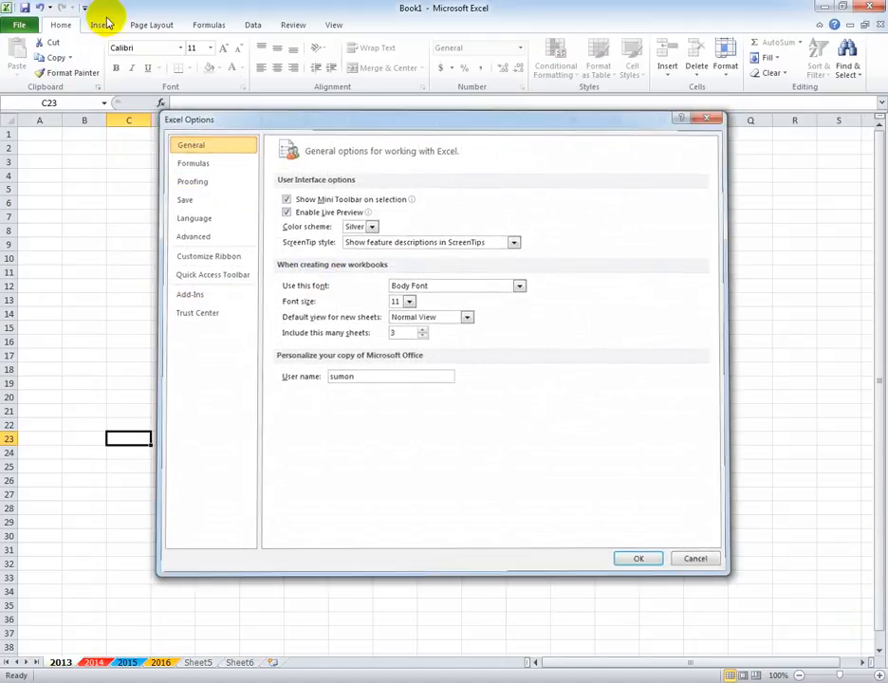
Unprotect the 2013 worksheet from the workbook's permissions information by entering the sheet password.
left_click(19, 25)
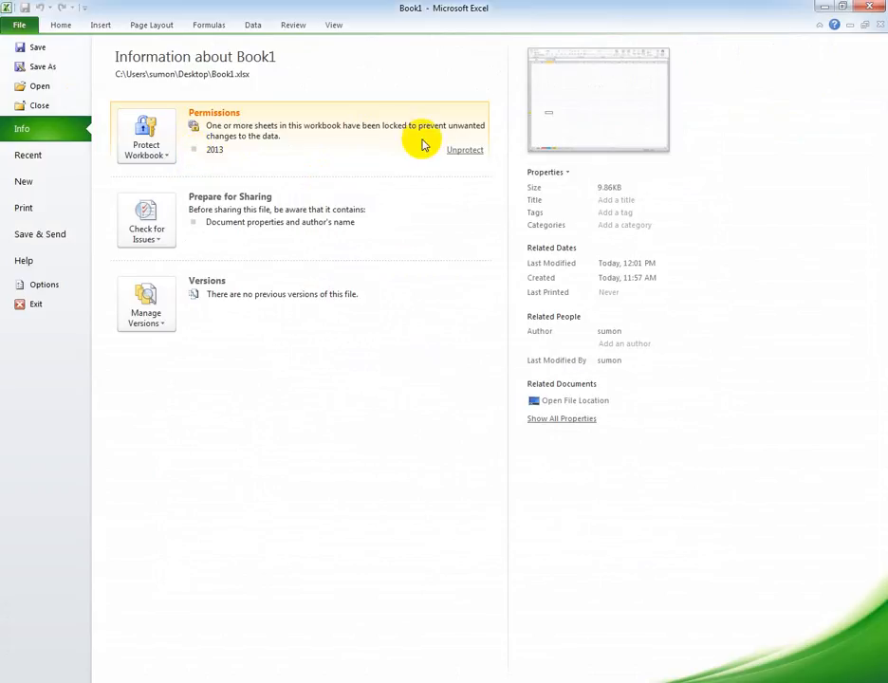
left_click(465, 156)
type("123")
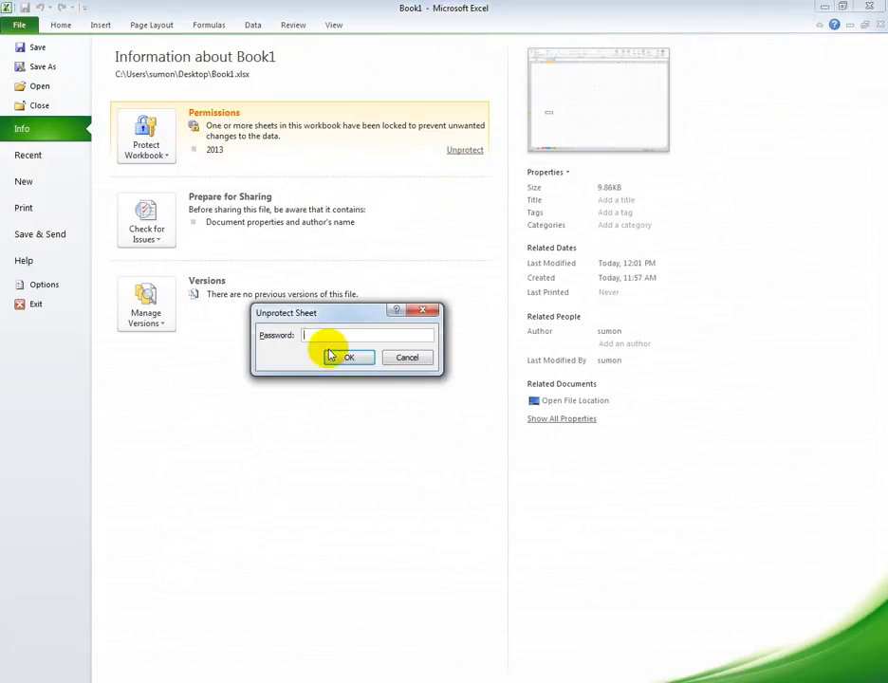
key("BackSpace")
key("BackSpace")
type("234")
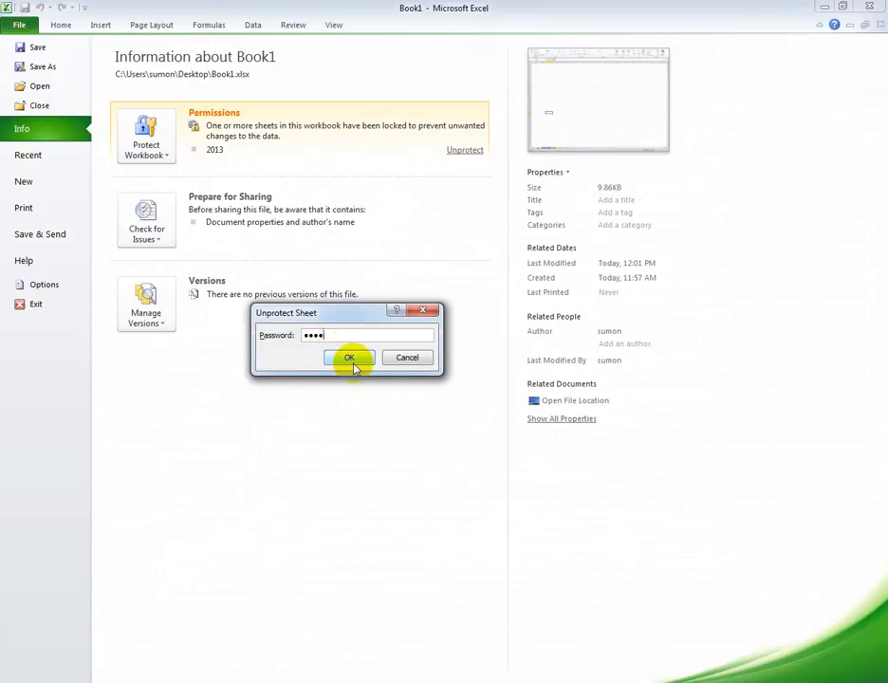
left_click(351, 364)
Encrypt the workbook with an opening password and re-enter the password to confirm it.
left_click(167, 144)
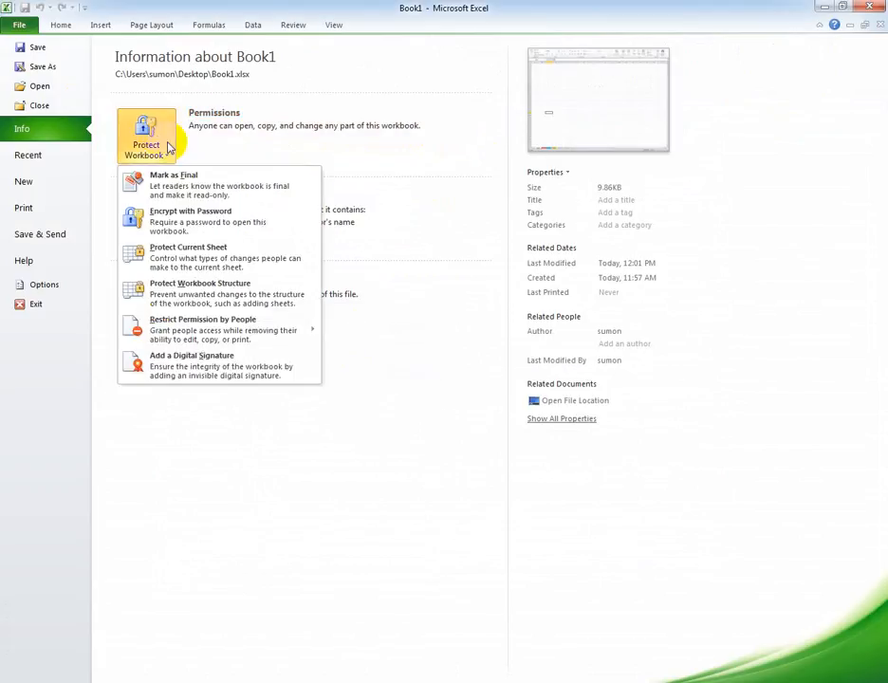
left_click(219, 224)
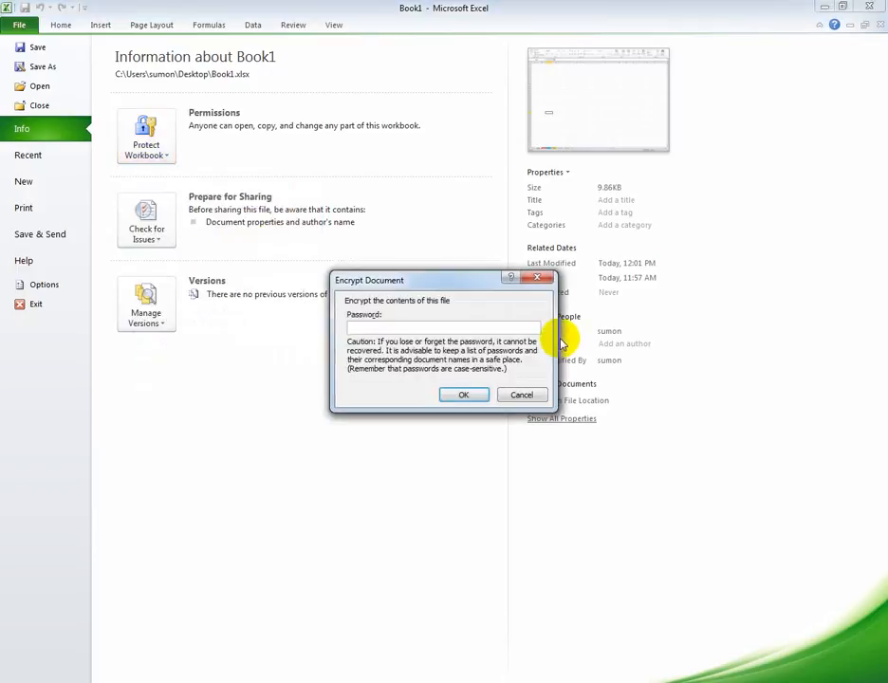
type("12345")
left_click(465, 395)
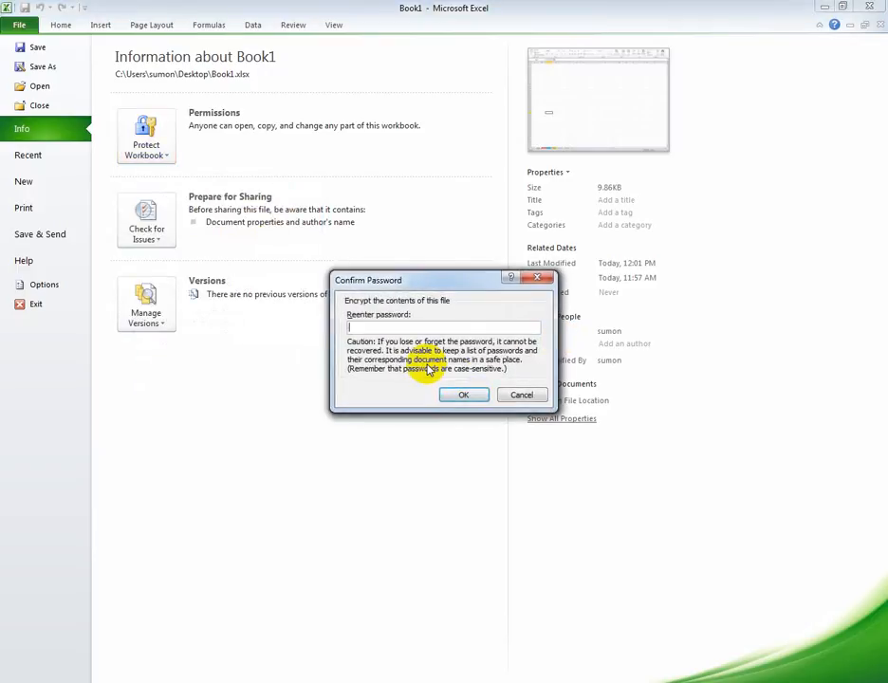
type("12345")
left_click(464, 397)
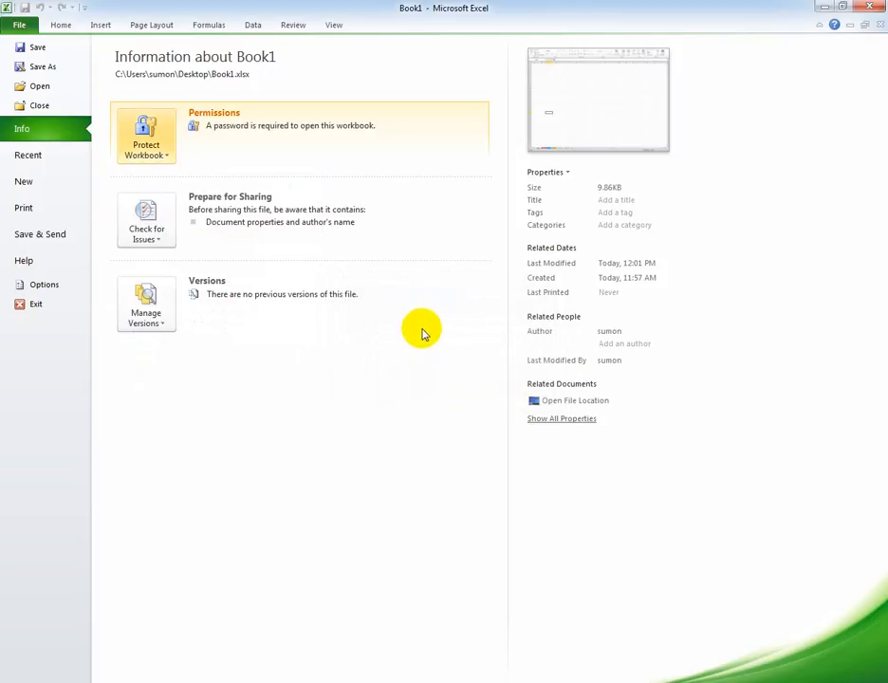
Close the workbook with its changes saved, and reopen Book1 from the desktop in a maximized window by entering the opening password.
left_click(869, 5)
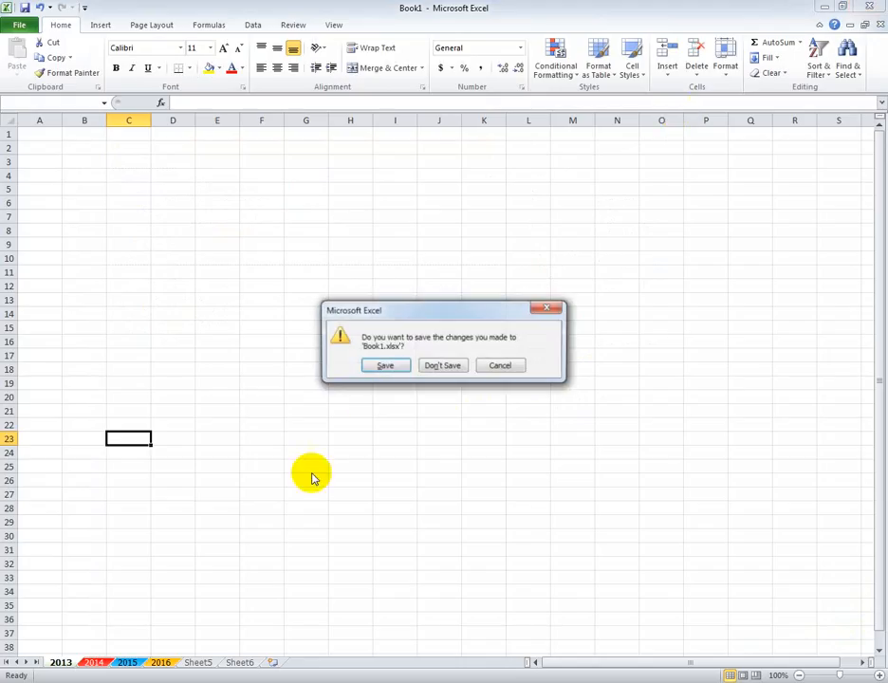
left_click(384, 366)
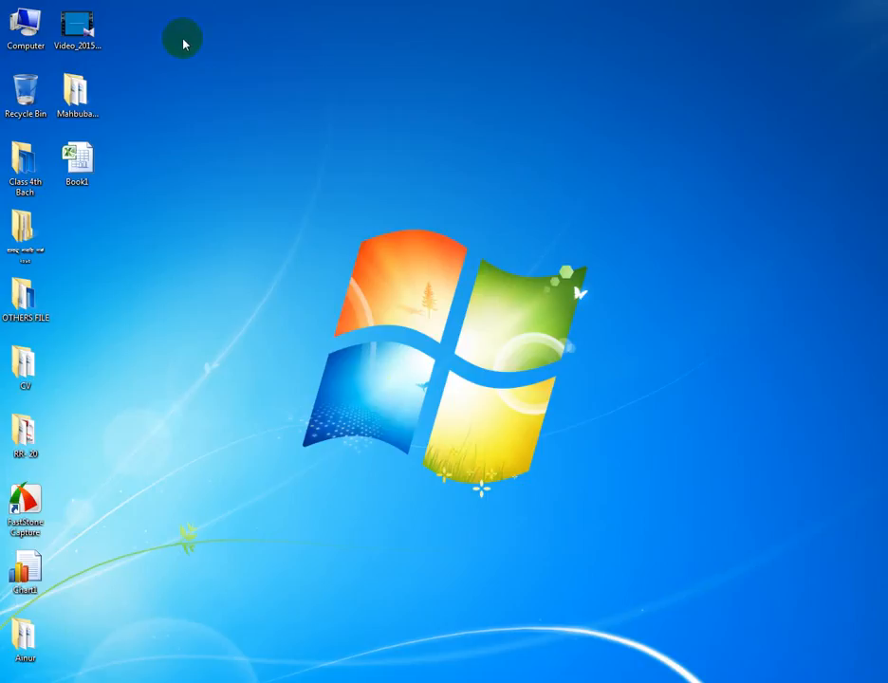
double_click(76, 169)
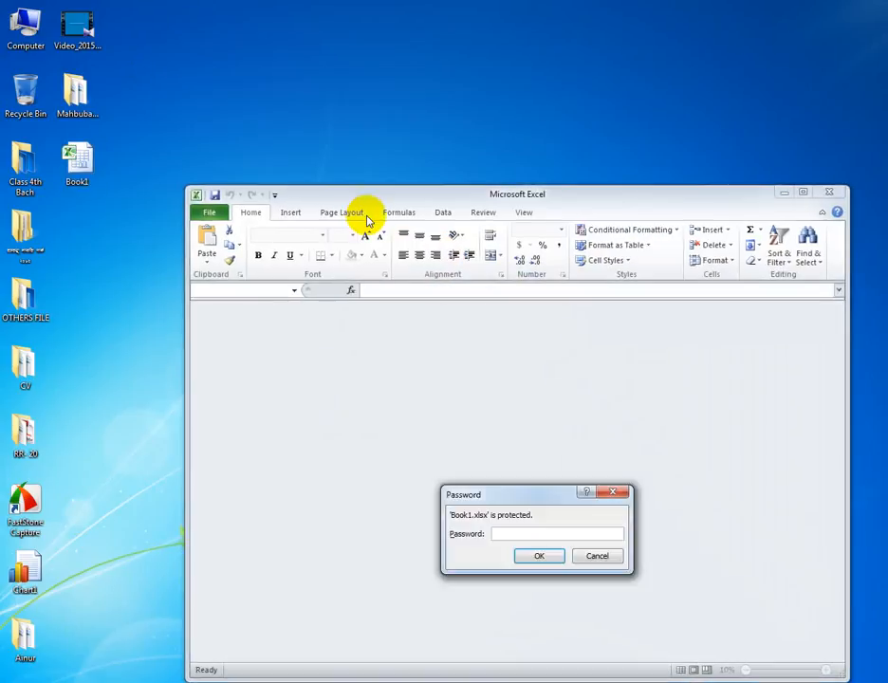
type("12345")
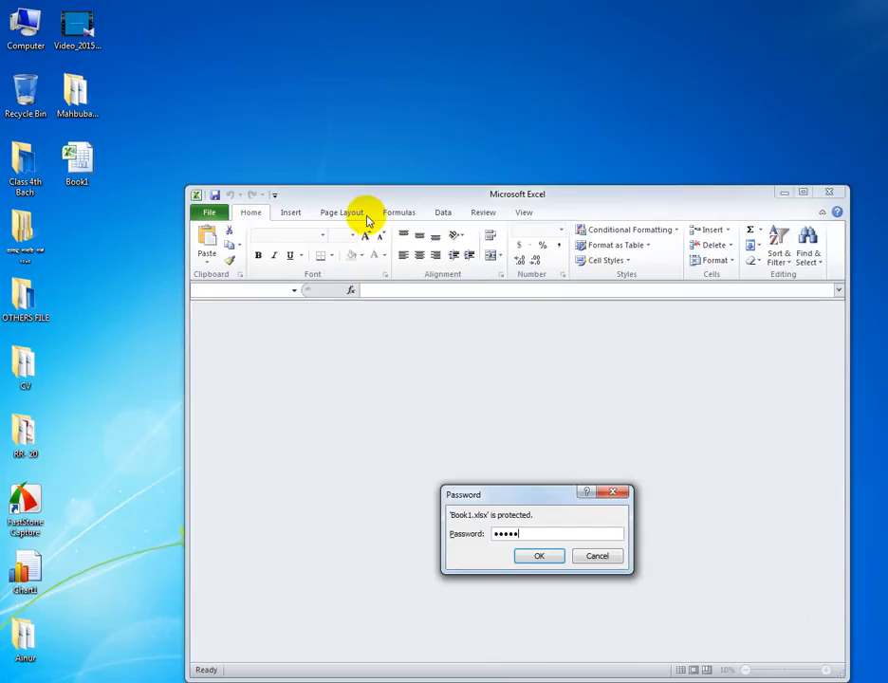
key("Return")
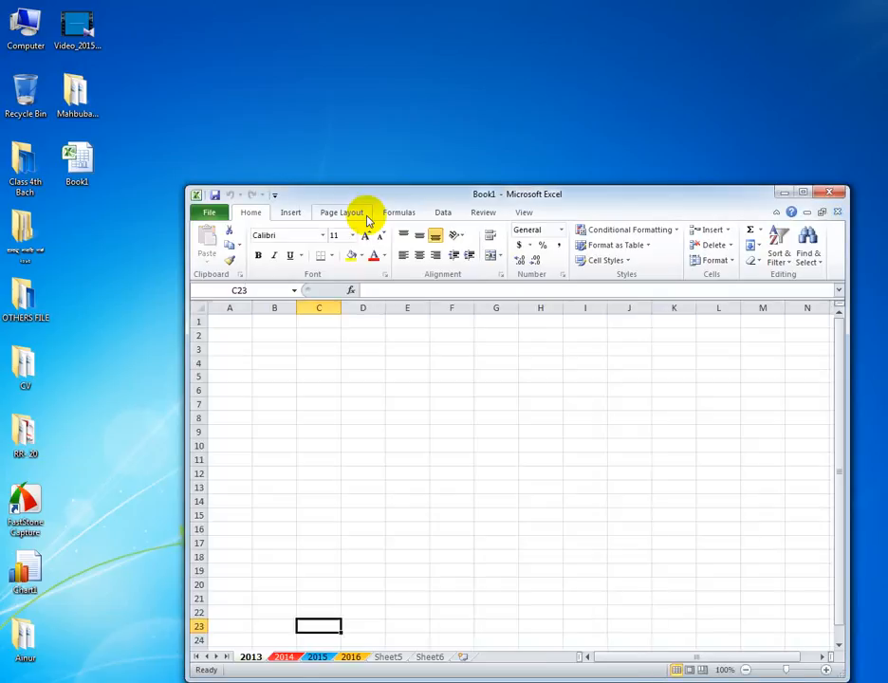
left_click(804, 194)
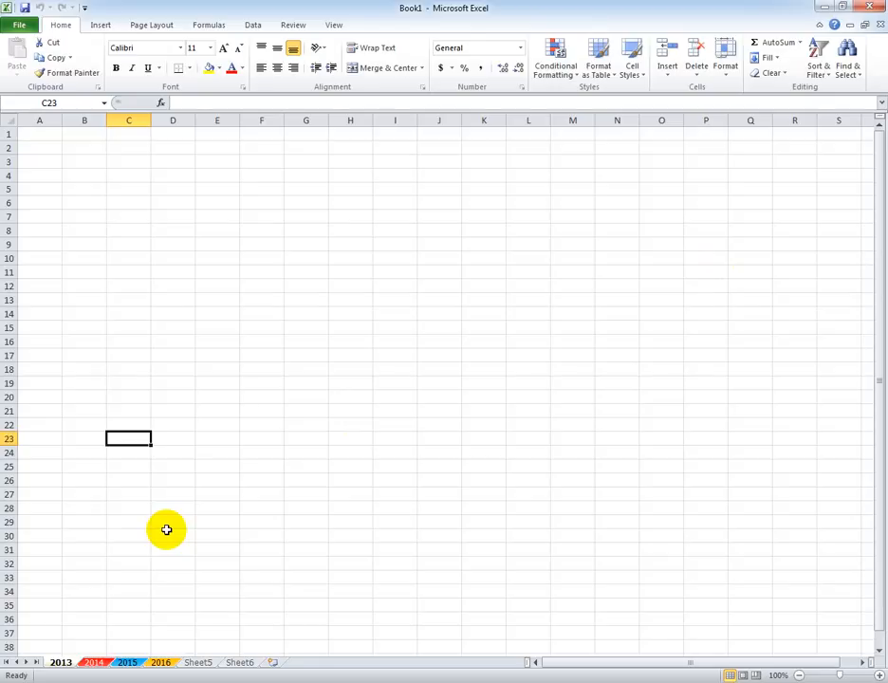
Enter 45 in cell B7 of the 2013 worksheet, and replace it with 35.
left_click(91, 217)
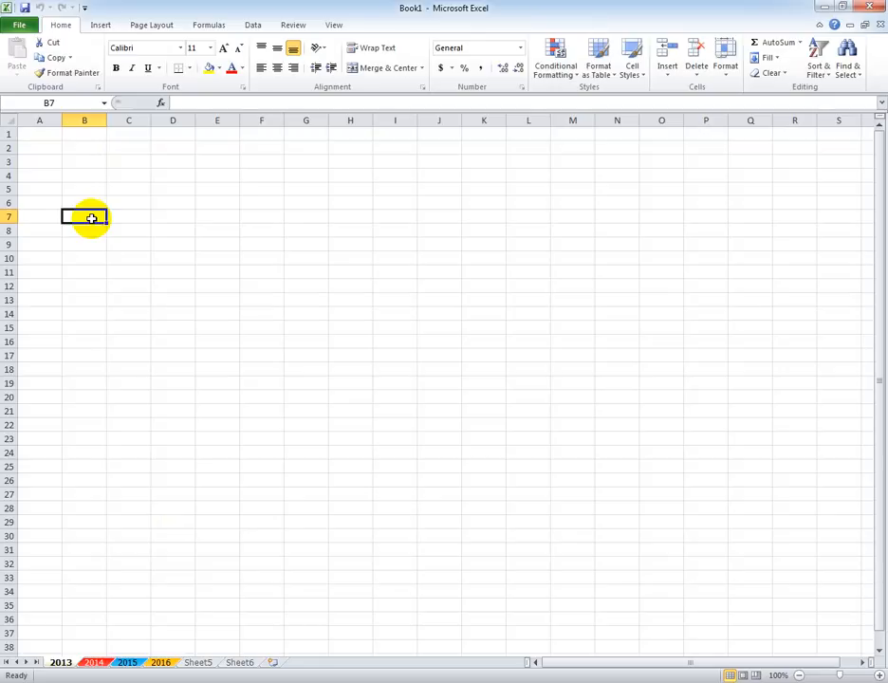
type("45")
left_click(127, 286)
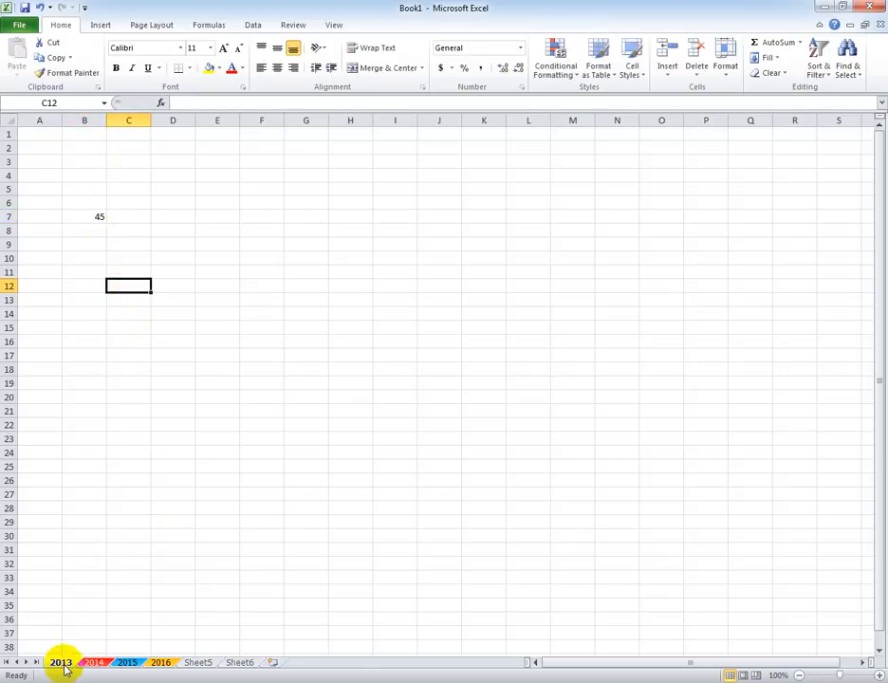
left_click(97, 216)
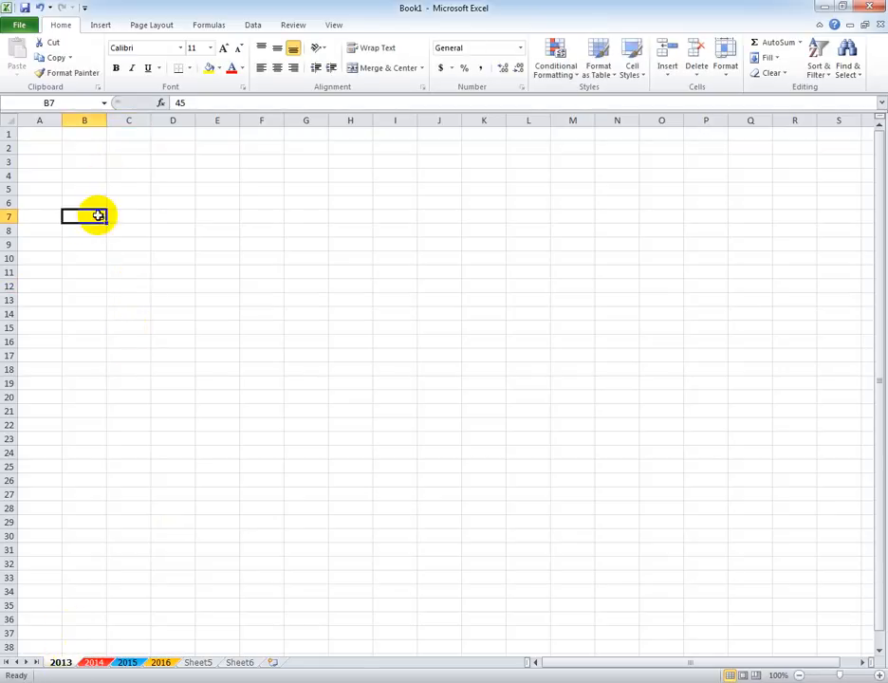
type("35")
left_click(170, 268)
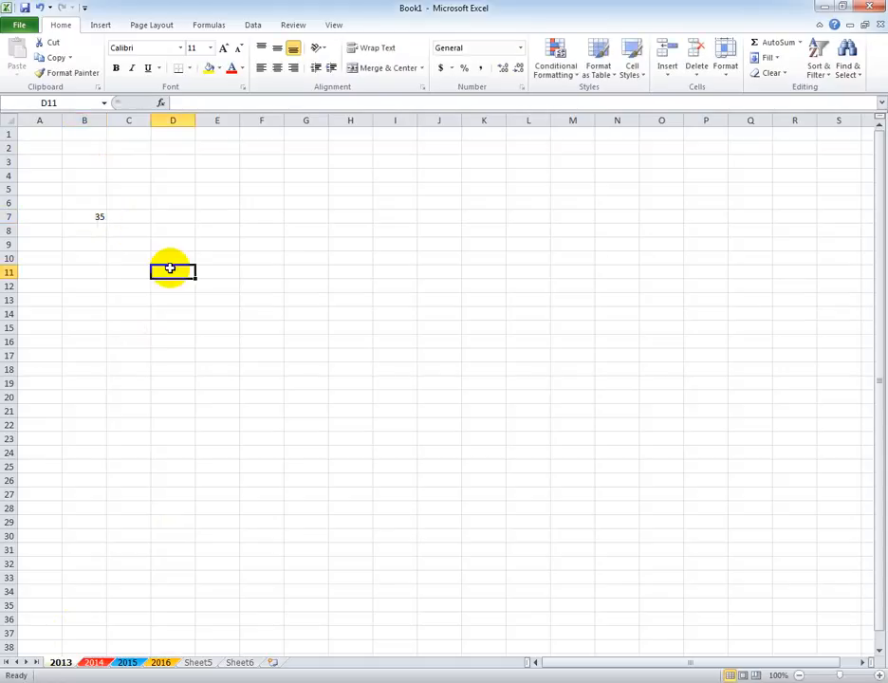
Protect the 2013 worksheet with a confirmed password, additionally allowing users to format cells, columns and rows and insert columns and rows.
right_click(61, 662)
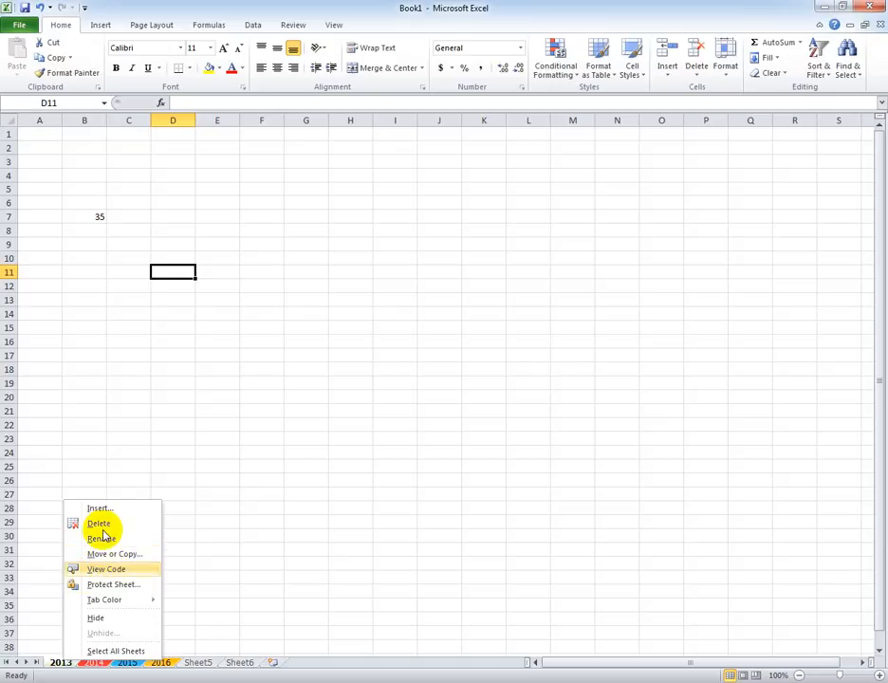
left_click(115, 585)
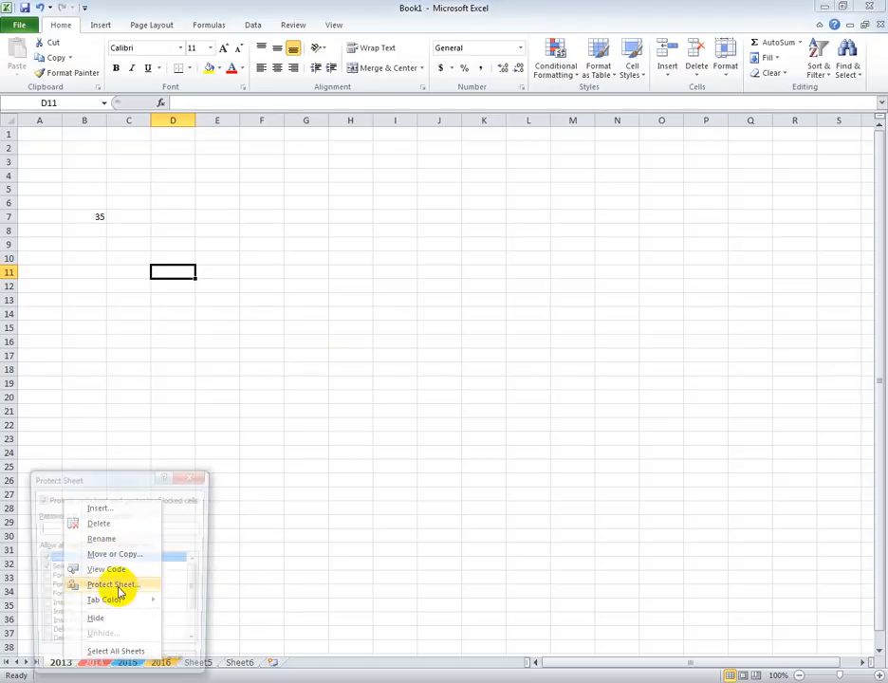
left_click_drag(124, 478, 461, 244)
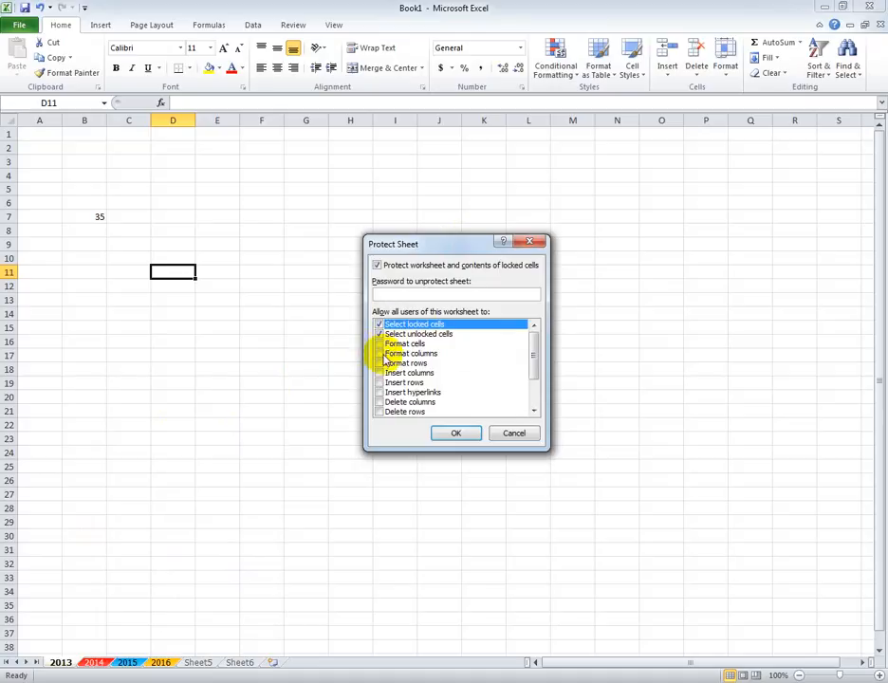
left_click(379, 344)
left_click(378, 353)
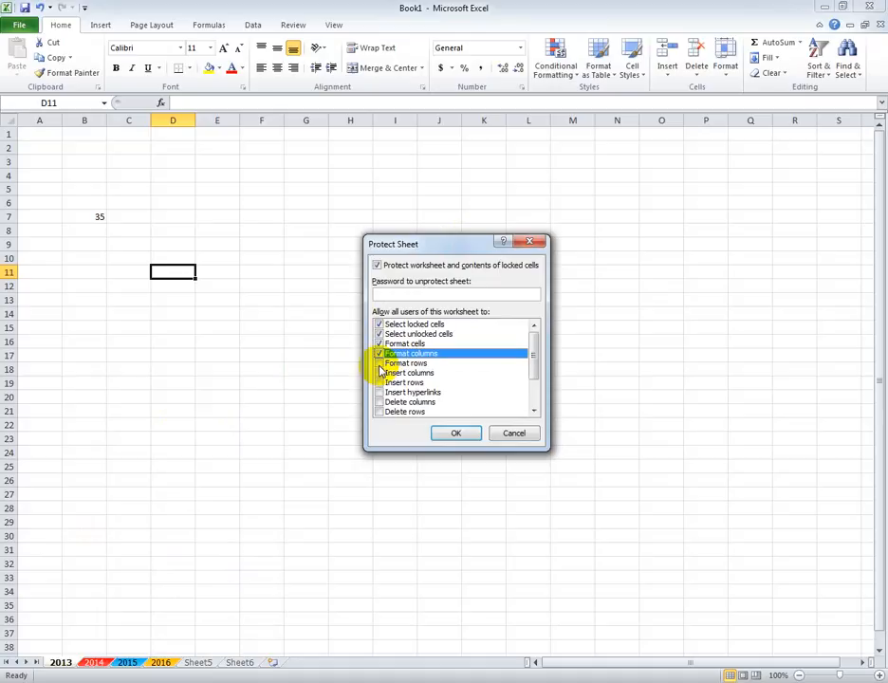
left_click(378, 363)
left_click(379, 372)
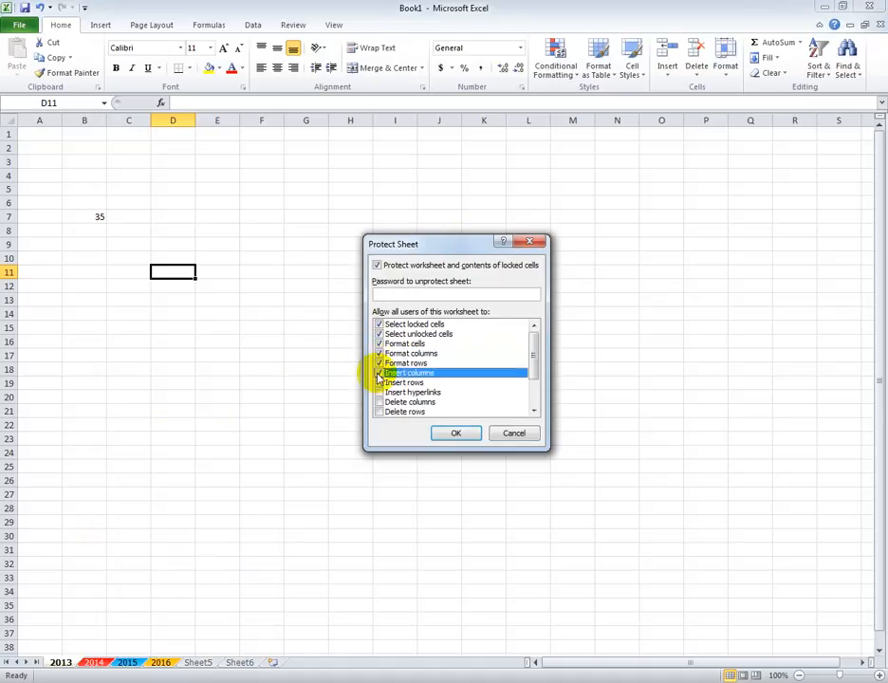
left_click(379, 382)
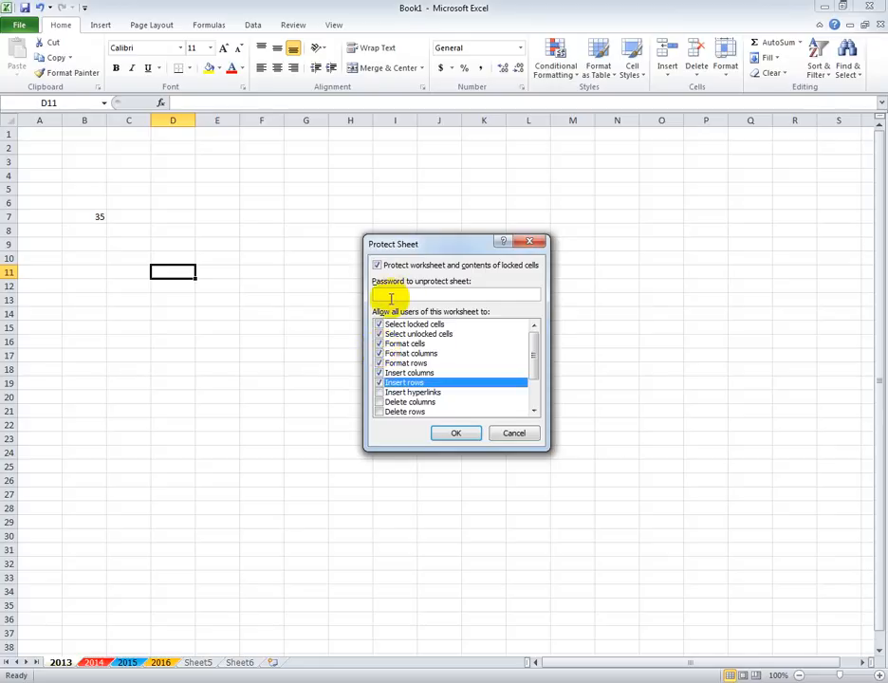
type("123")
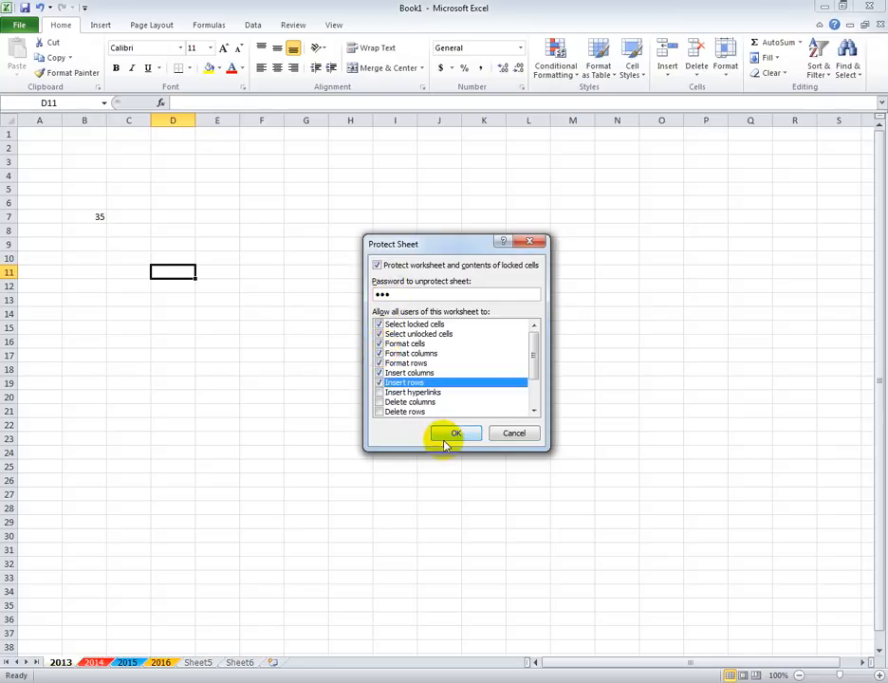
left_click(453, 434)
type("123")
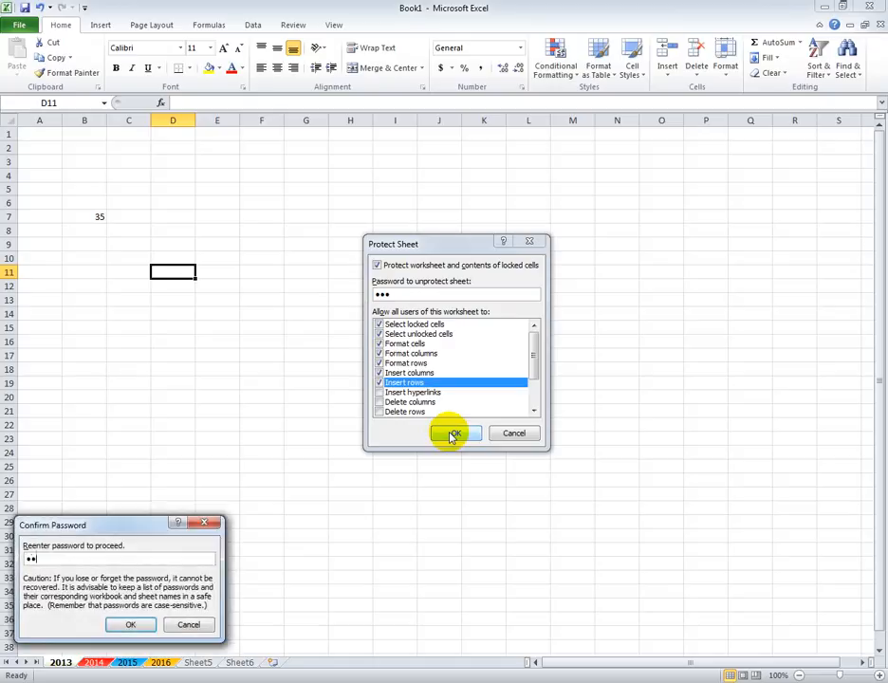
key("Return")
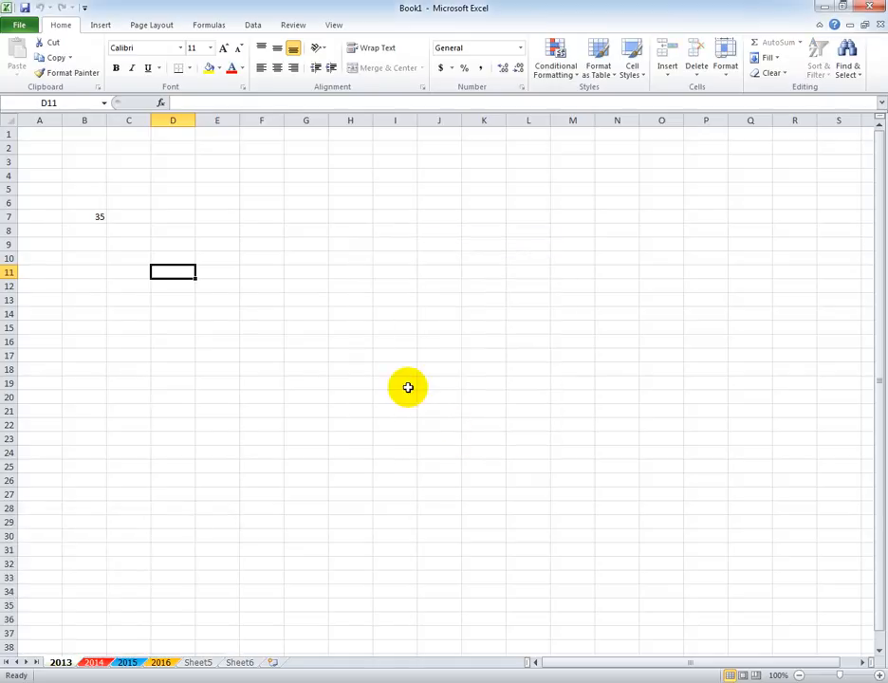
Try to delete the content of cell B7 on the protected 2013 worksheet.
left_click(275, 325)
left_click(99, 218)
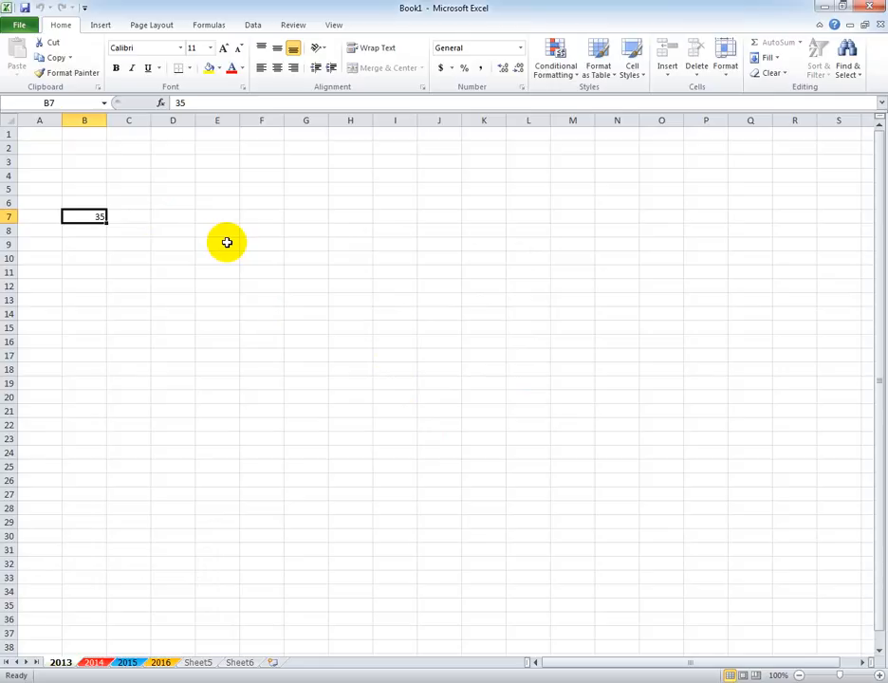
key("Delete")
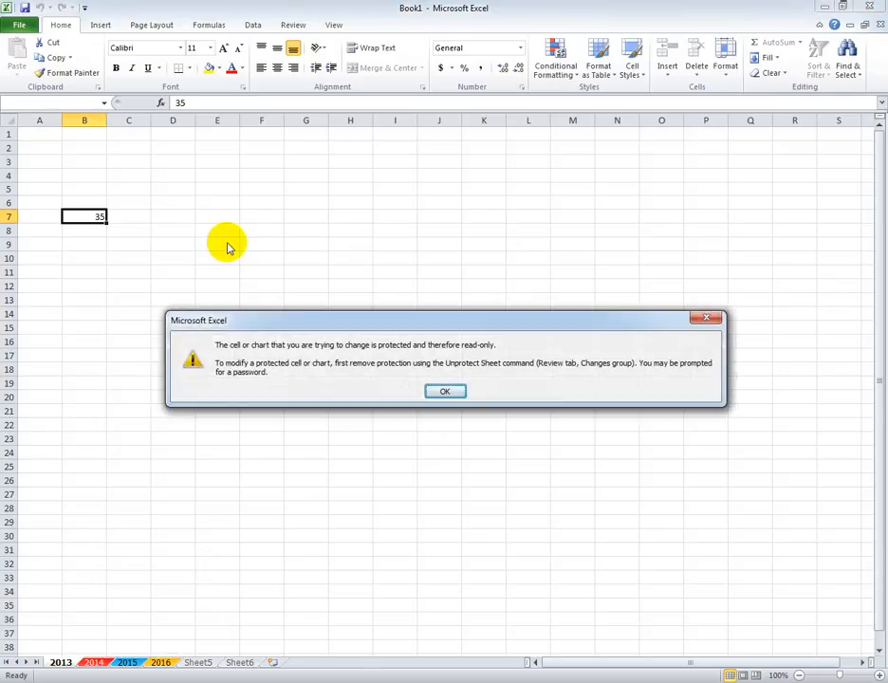
left_click(444, 392)
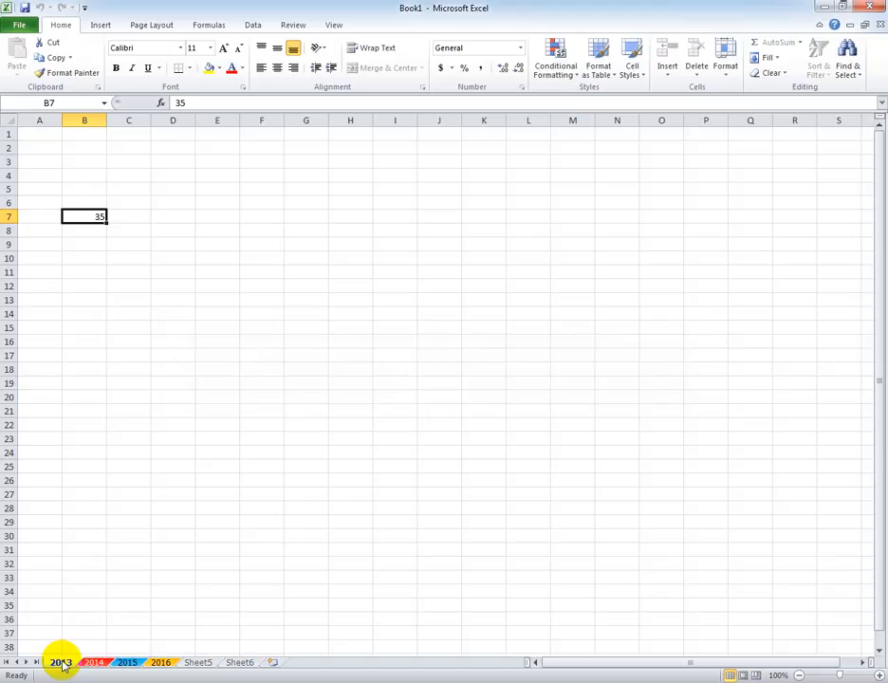
Unprotect the 2013 worksheet by entering the sheet password.
right_click(62, 664)
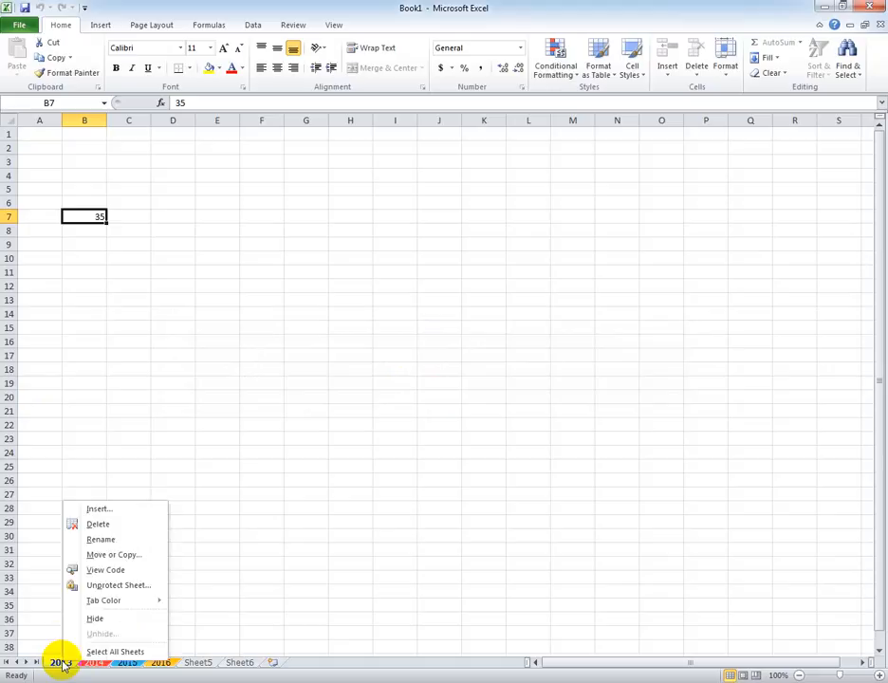
left_click(119, 586)
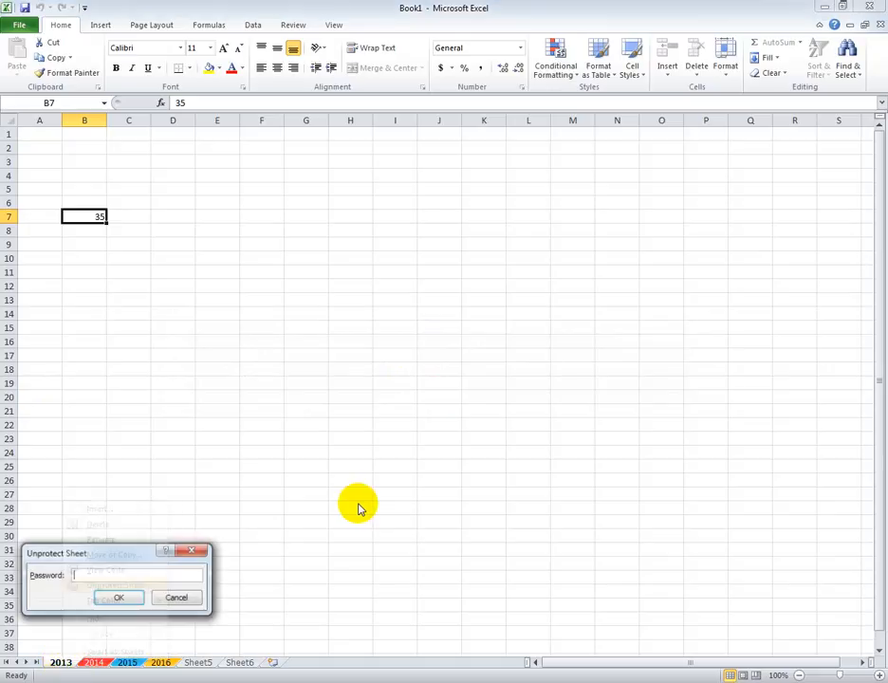
type("123")
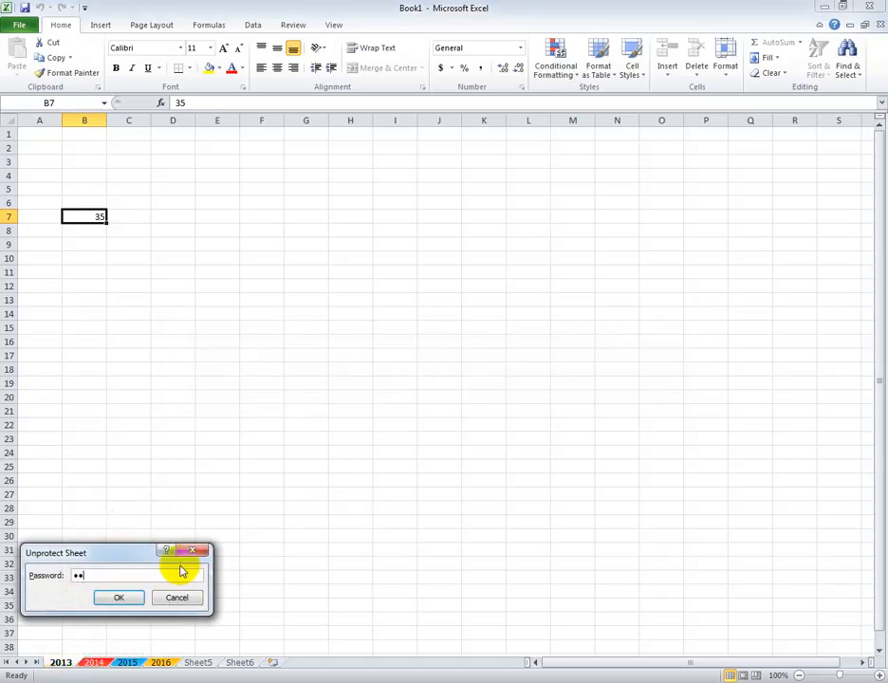
key("Return")
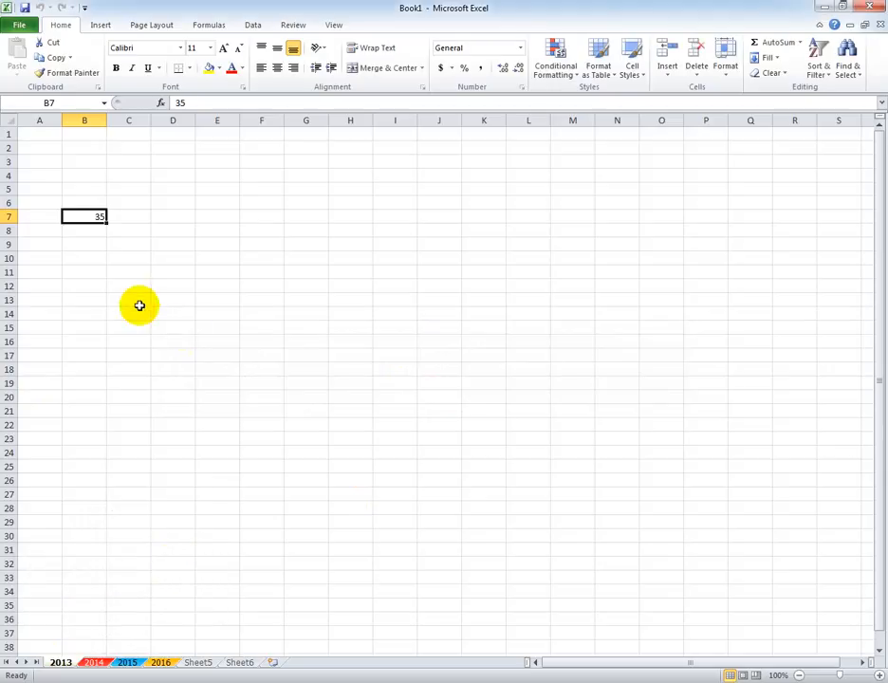
Enter 45 in cell B7 of the unprotected worksheet, and clear the cell.
type("45")
left_click(140, 304)
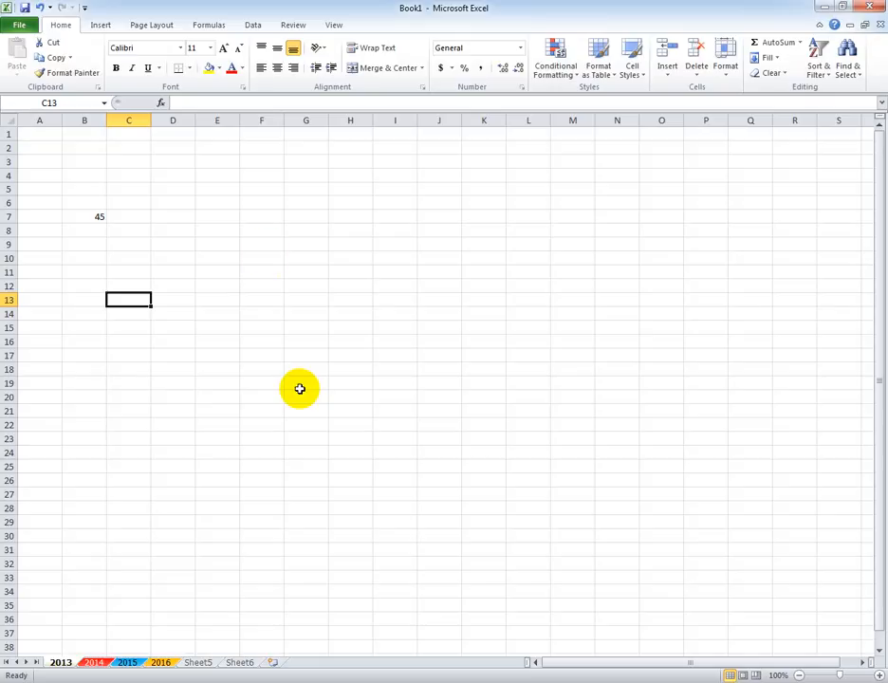
left_click(78, 217)
key("Delete")
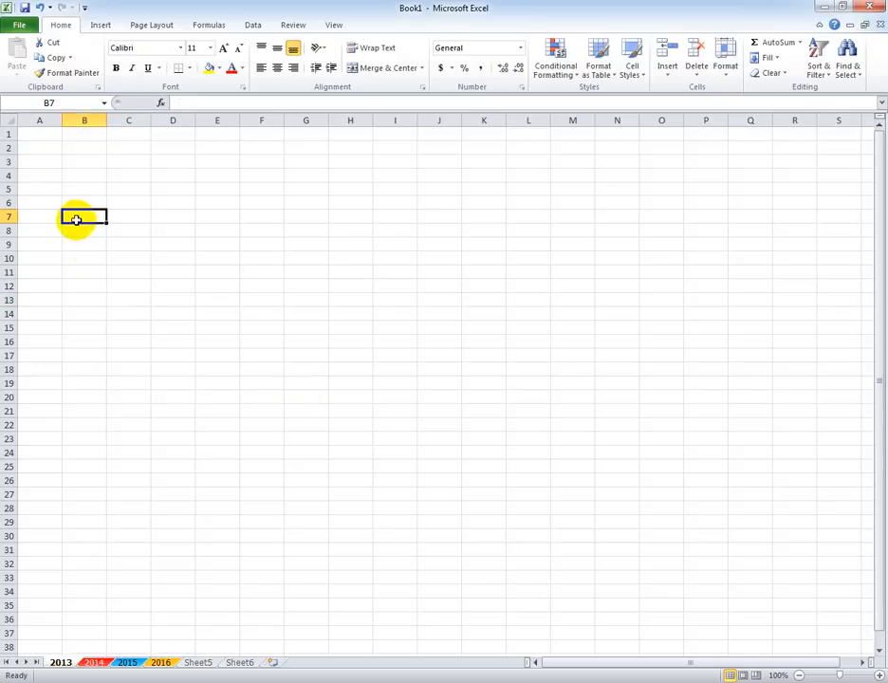
left_click(115, 342)
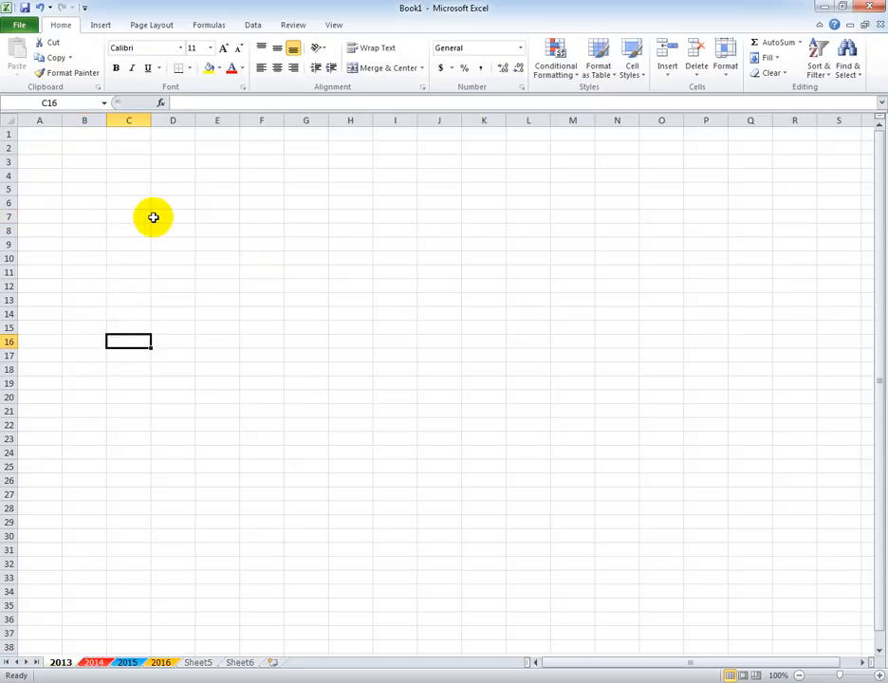
Enter 1254, 1300 and 1254 in cells C7, C8 and C9 of the 2013 worksheet.
left_click(129, 219)
type("1234")
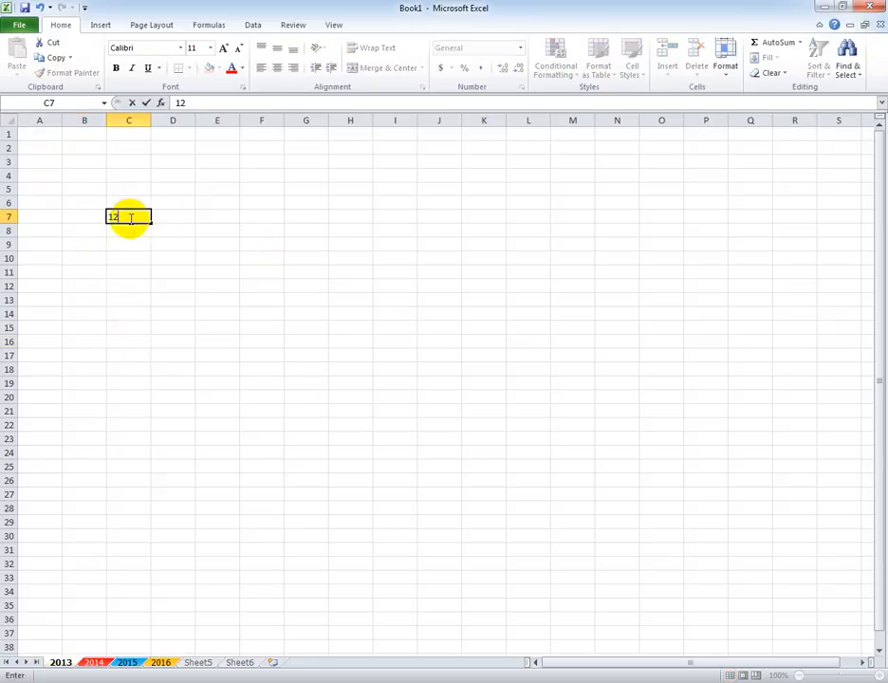
key("Return")
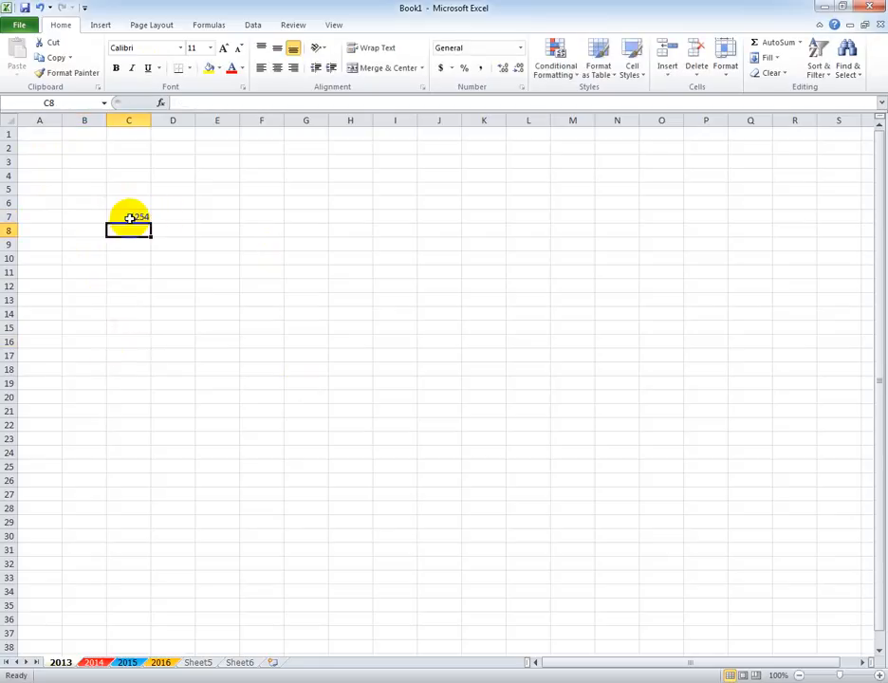
left_click(186, 258)
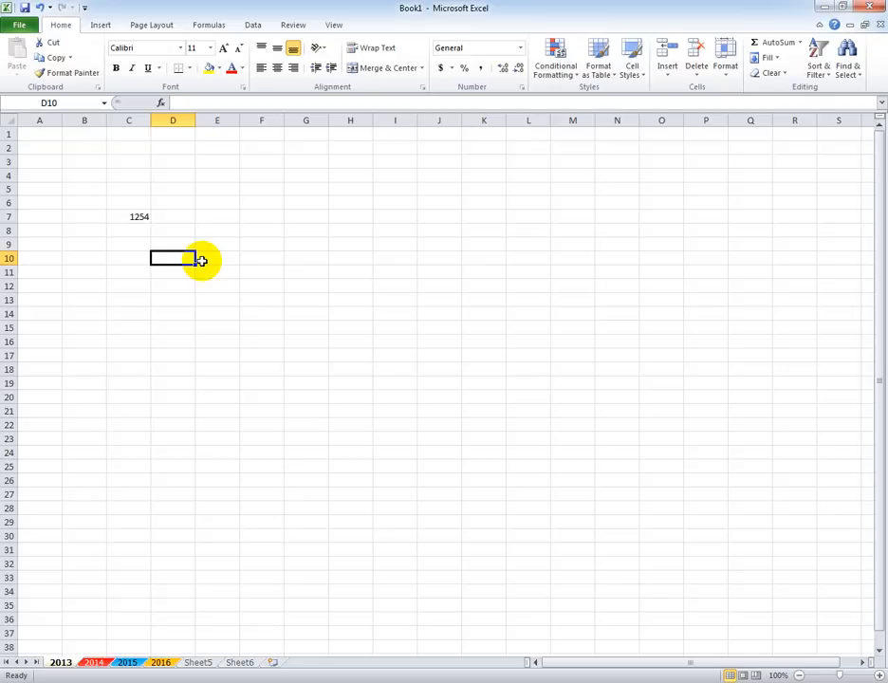
left_click(133, 229)
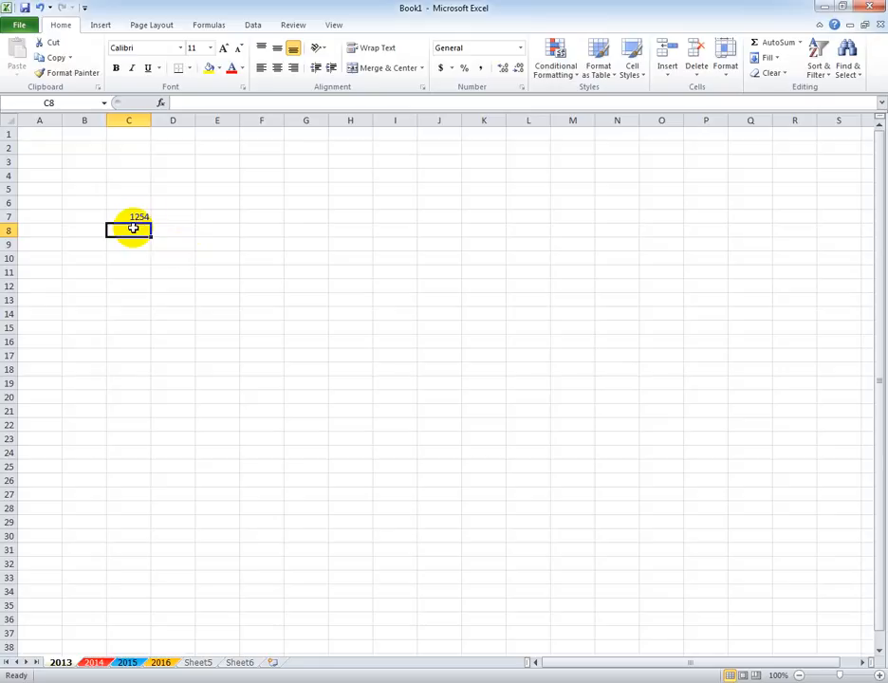
type("1300")
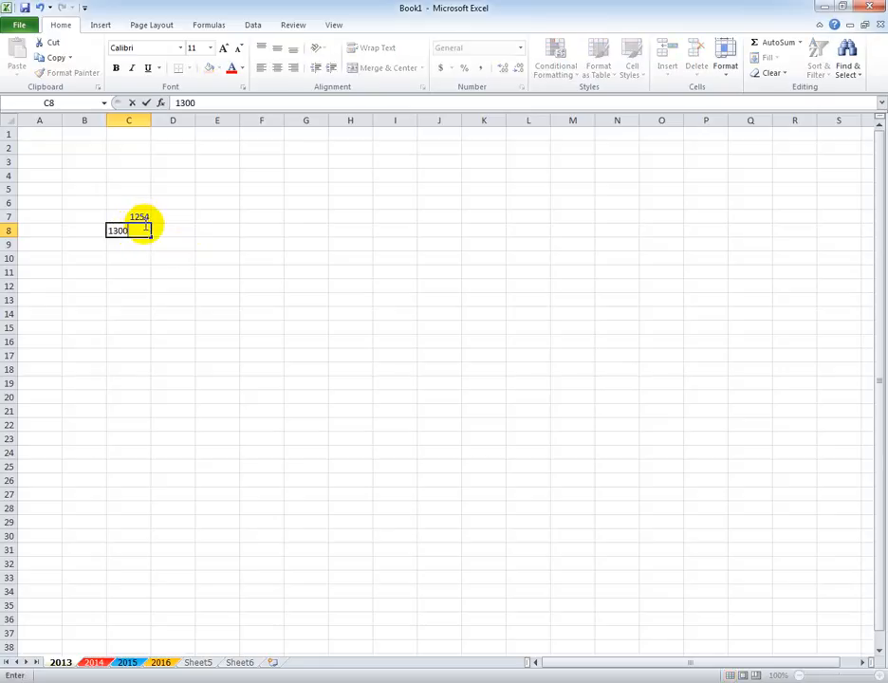
left_click(133, 244)
type("1254")
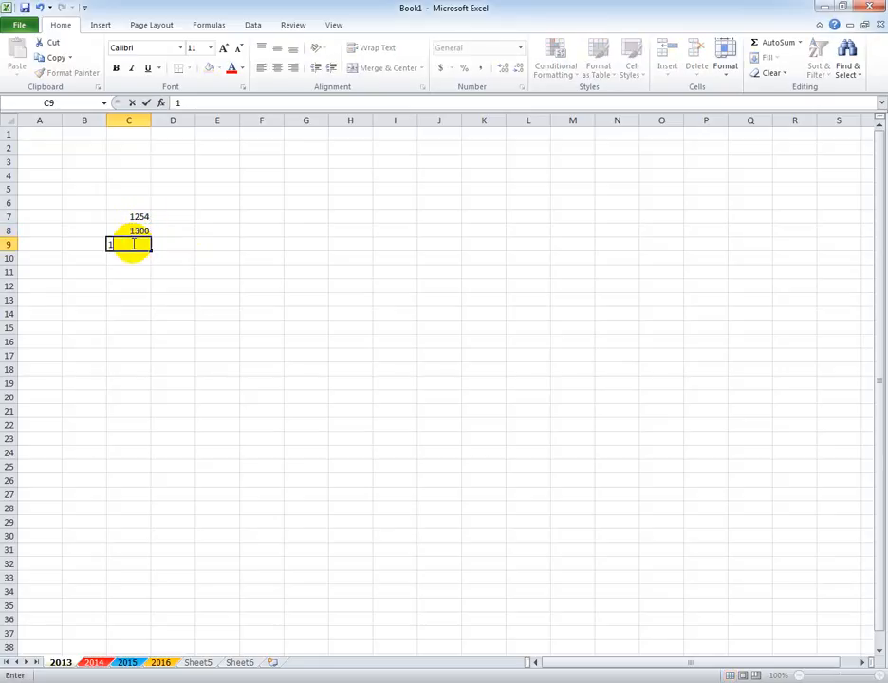
left_click(166, 272)
Add the three values in cell C10 with the formula =1254+1300+1254.
left_click(135, 258)
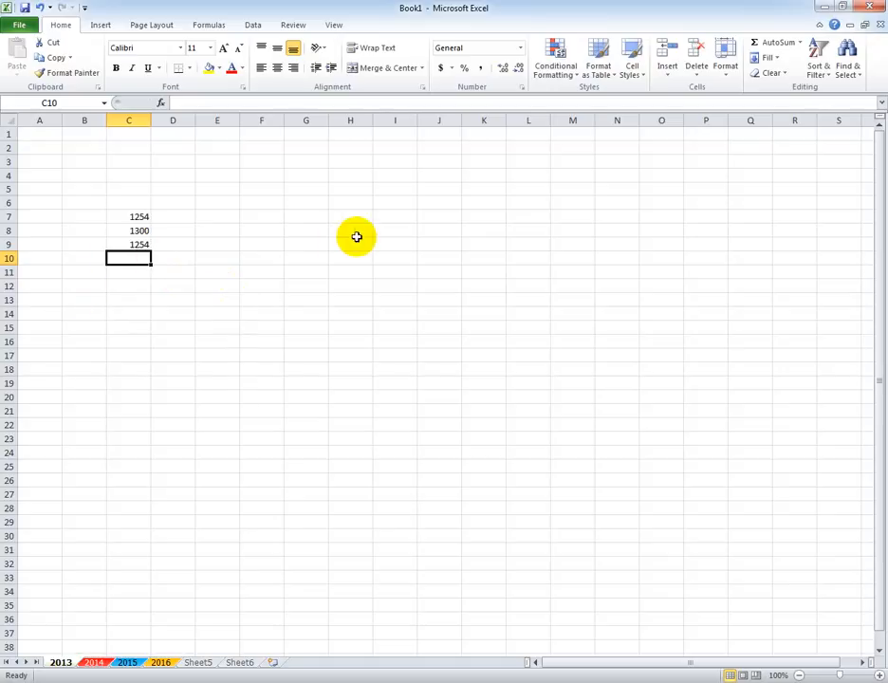
left_click(145, 316)
left_click(139, 256)
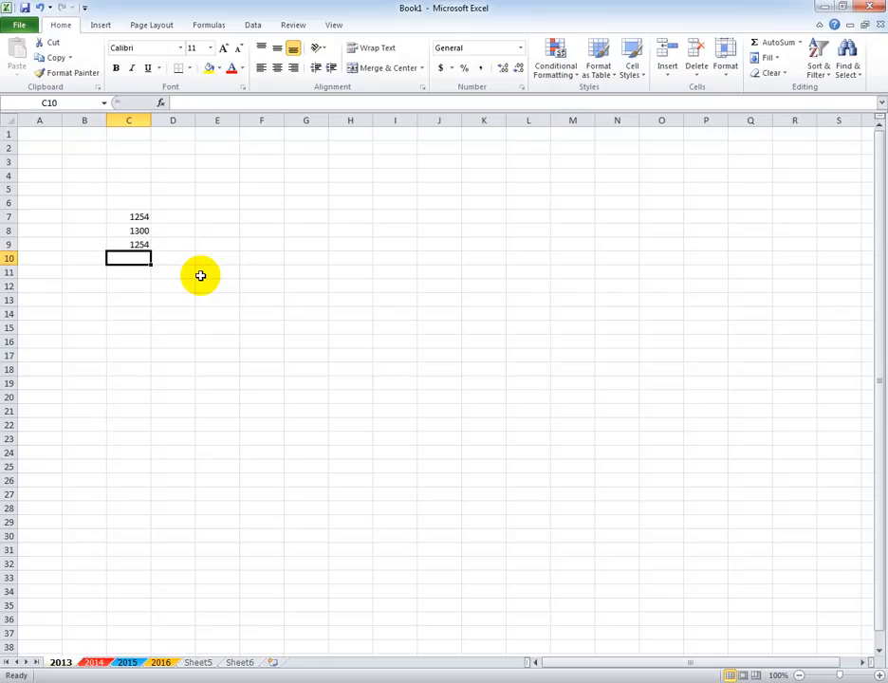
type("=")
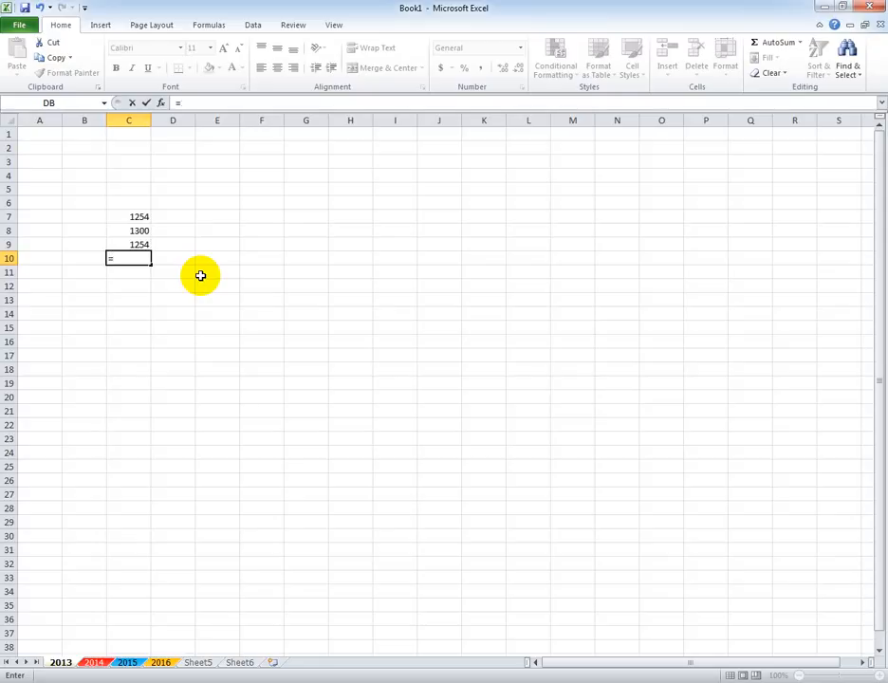
type("1254+13")
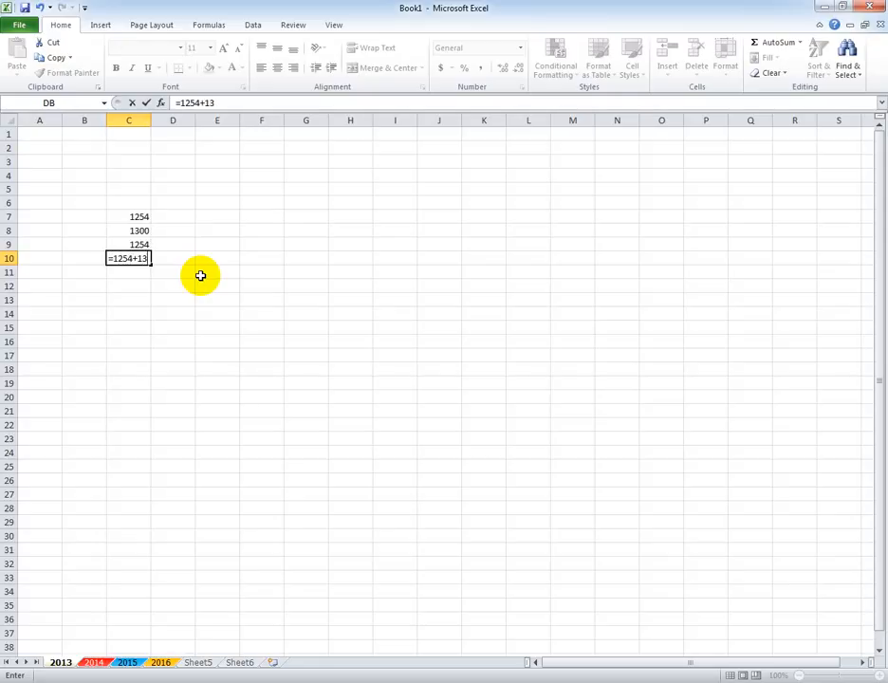
type("00+1254")
key("Return")
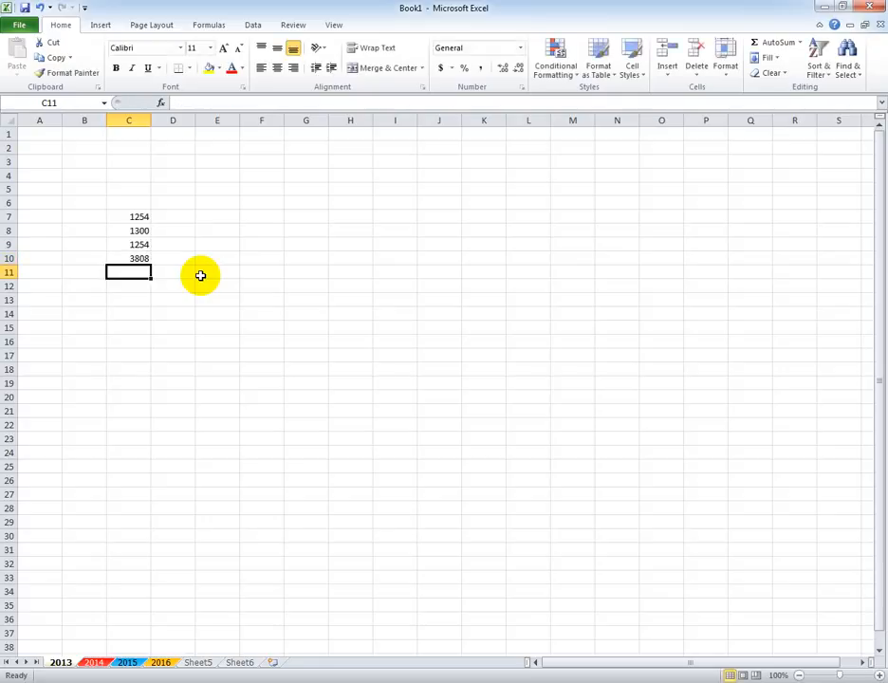
Replace the content of cell C10 with the cell-reference formula =C7+C8+C9.
left_click(131, 259)
type("=")
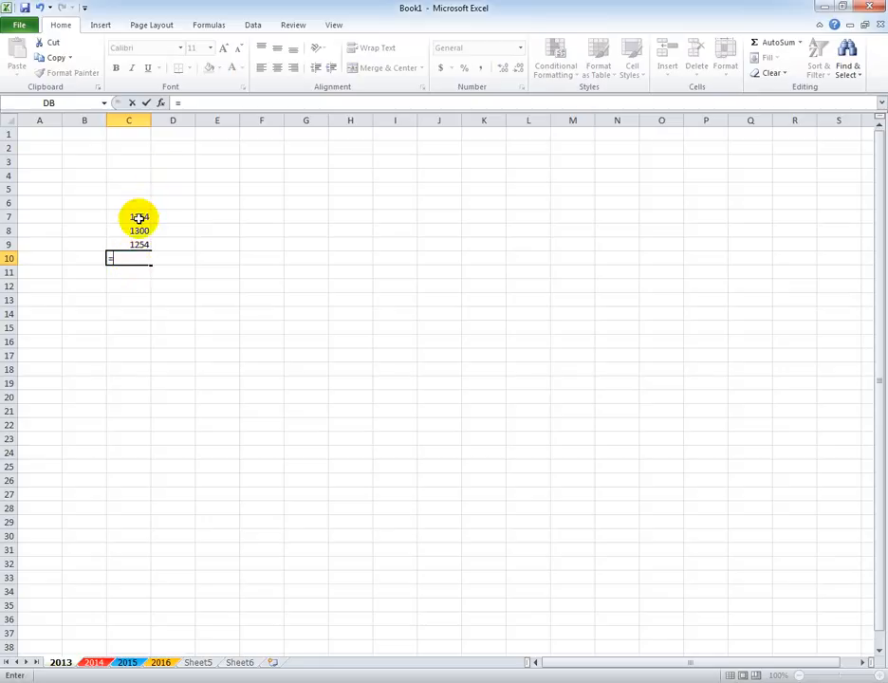
left_click(138, 218)
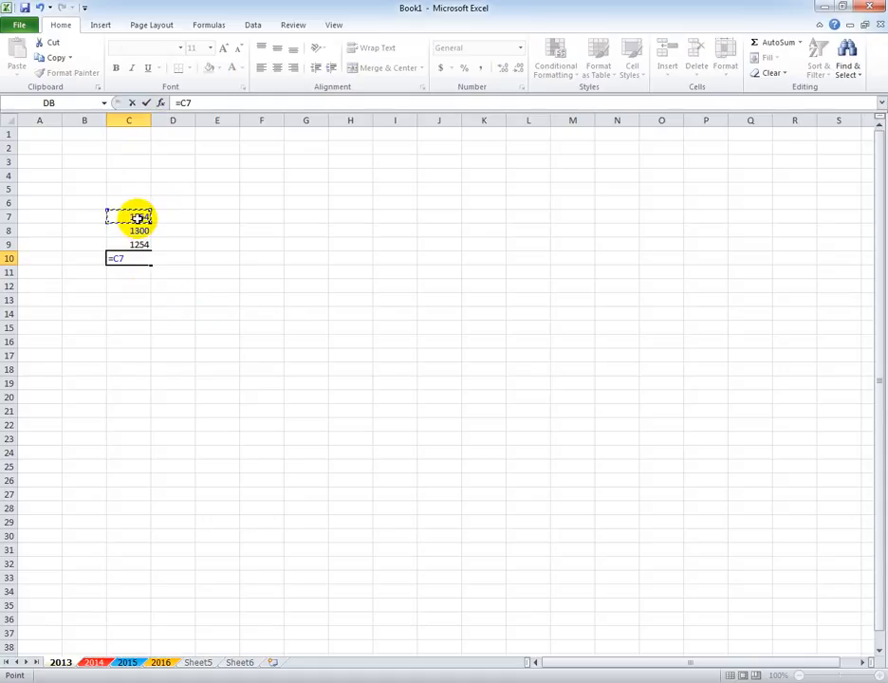
type("+")
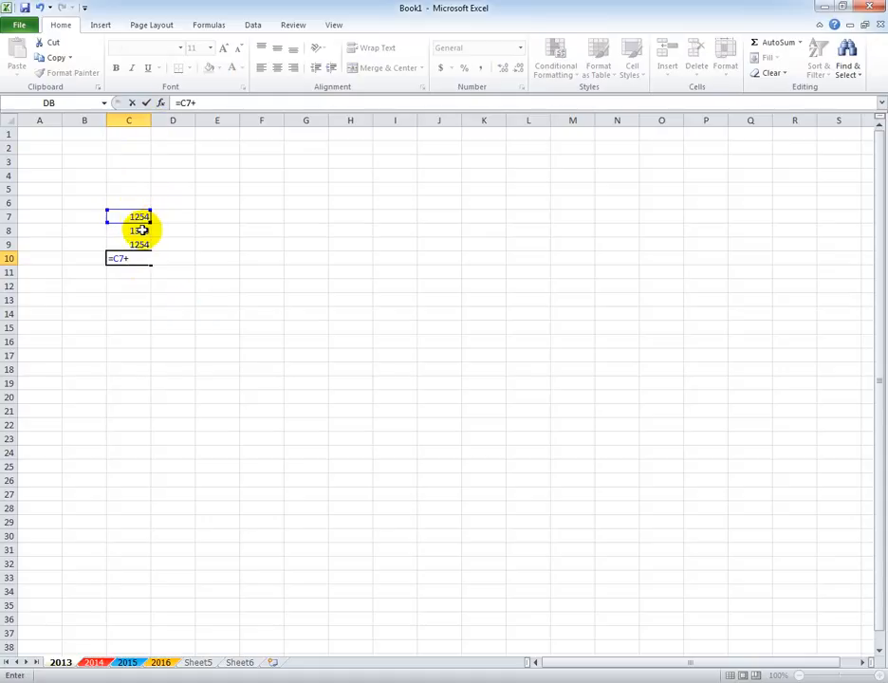
left_click(142, 230)
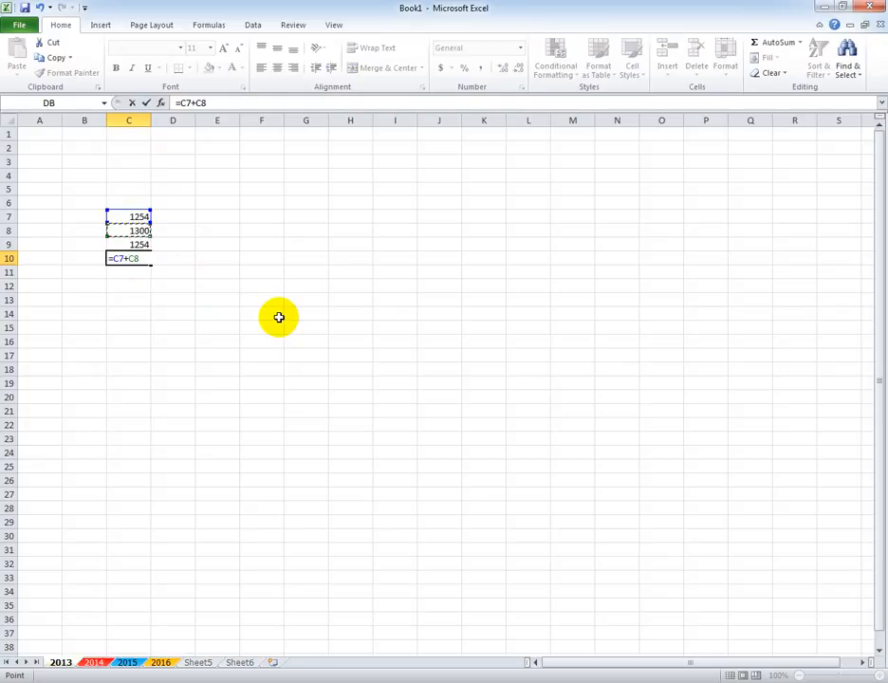
type("+")
left_click(140, 245)
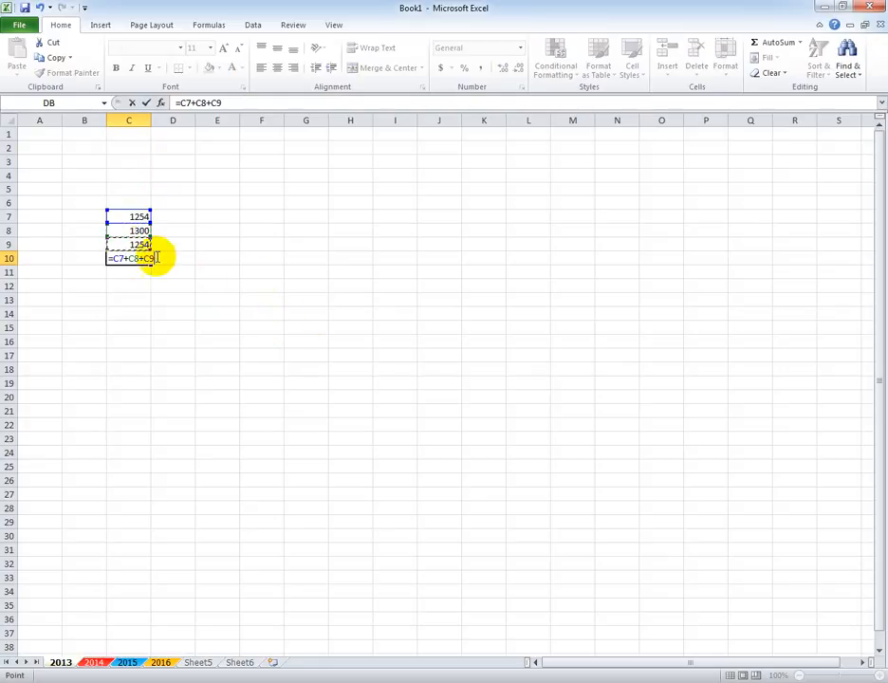
key("Return")
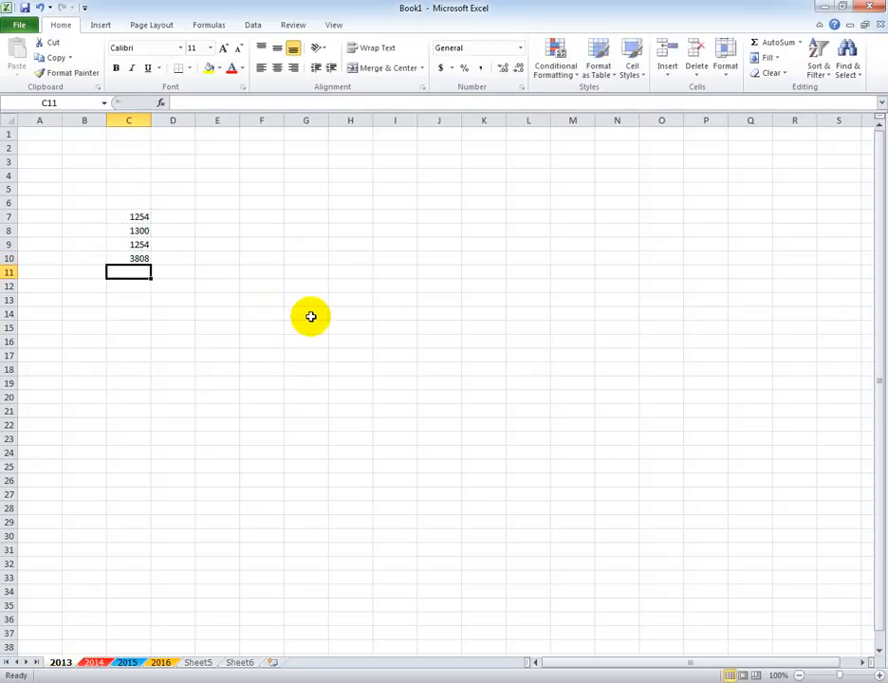
Clear the addition formula from cell C10 and leave the cell empty.
left_click(135, 259)
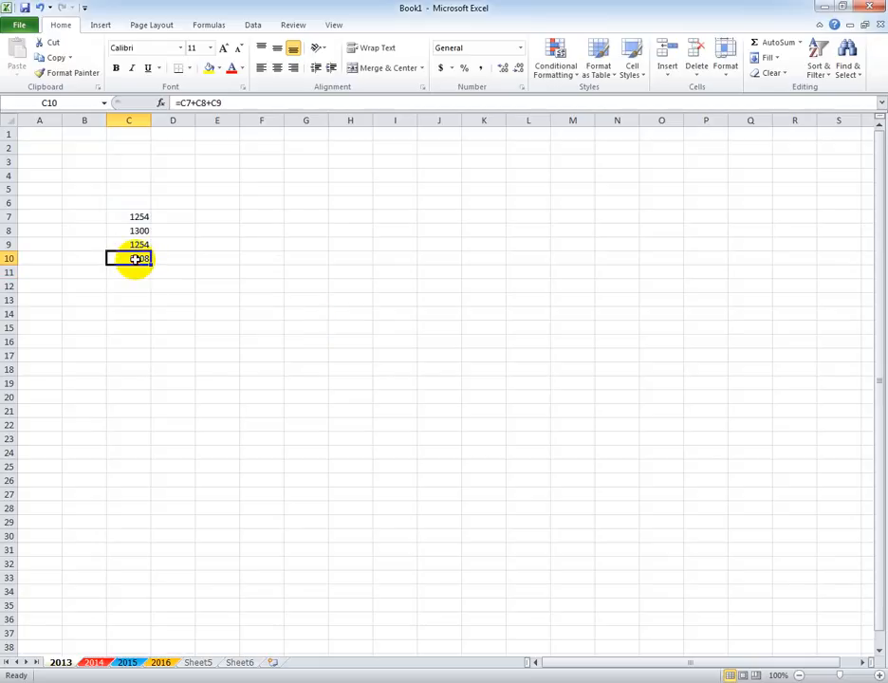
key("Delete")
type("=")
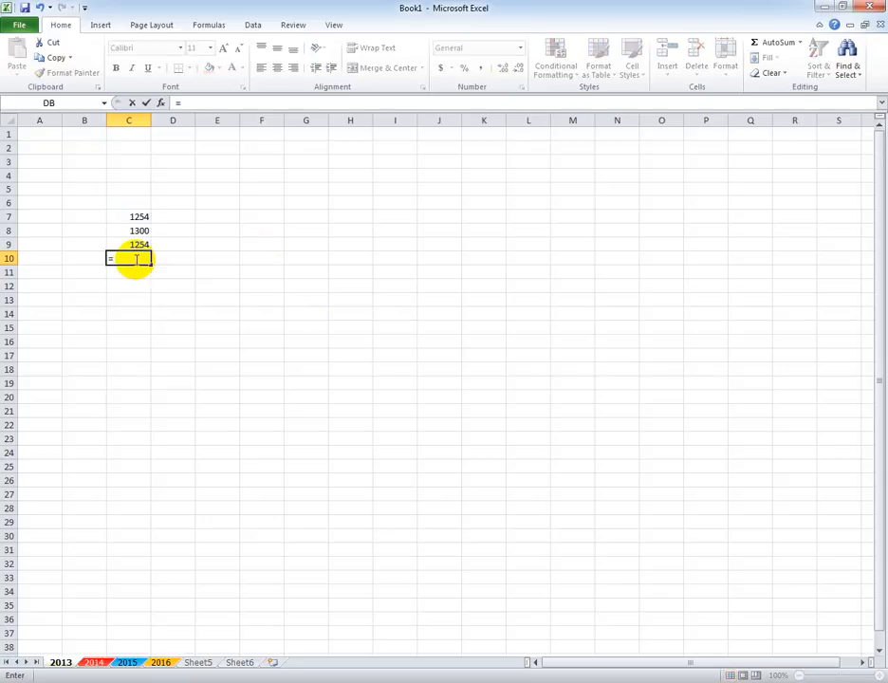
key("Escape")
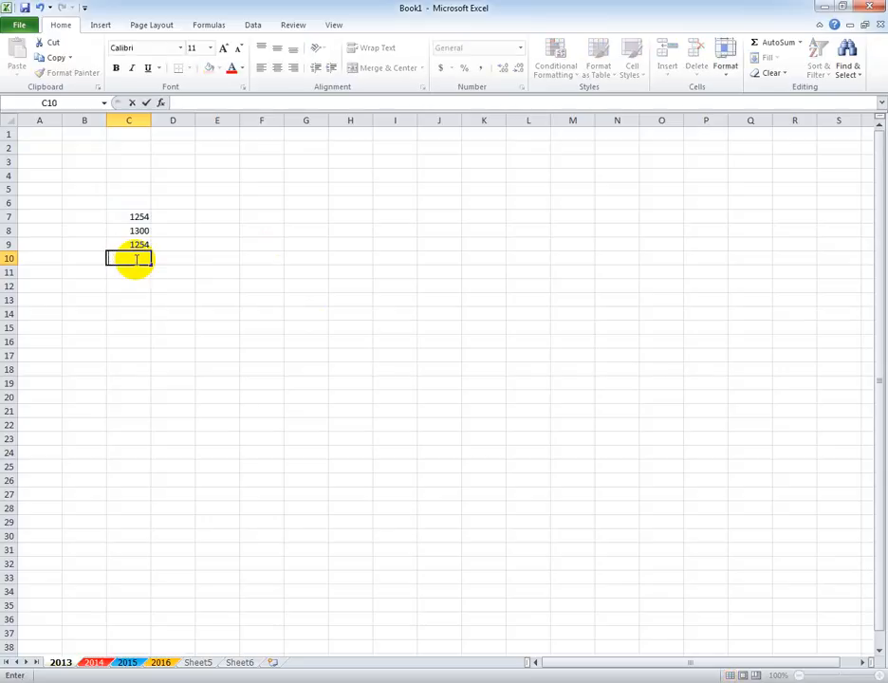
Enter the formula =SUM(C7:C30) in cell C31 to total the column range.
left_click(116, 551)
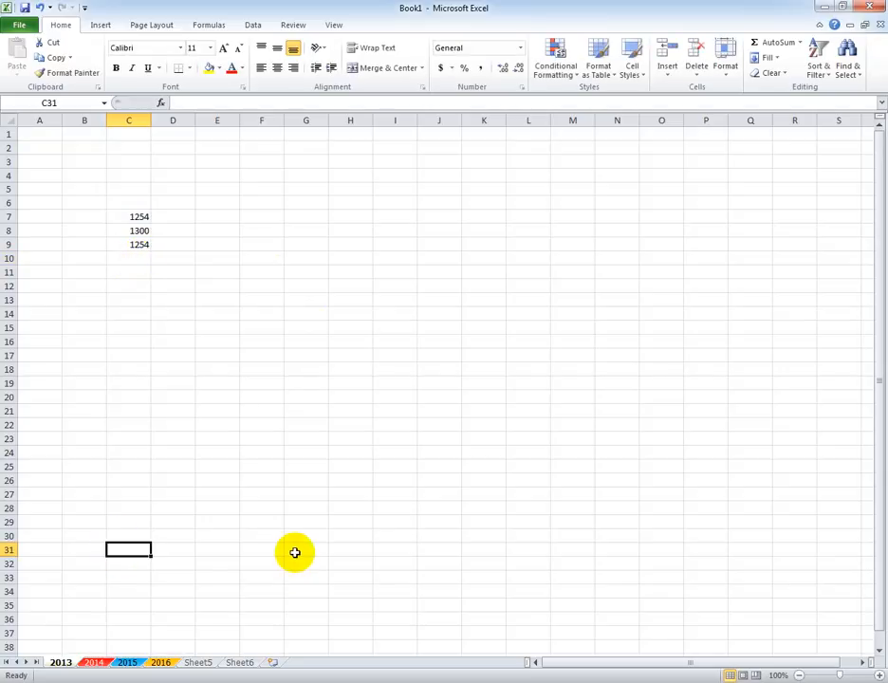
type("=")
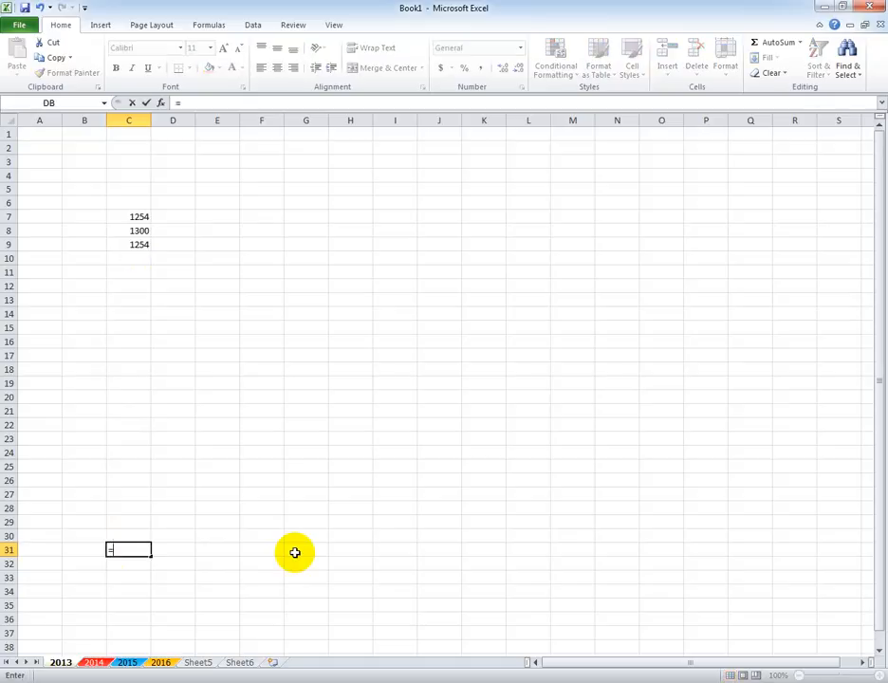
type("sum")
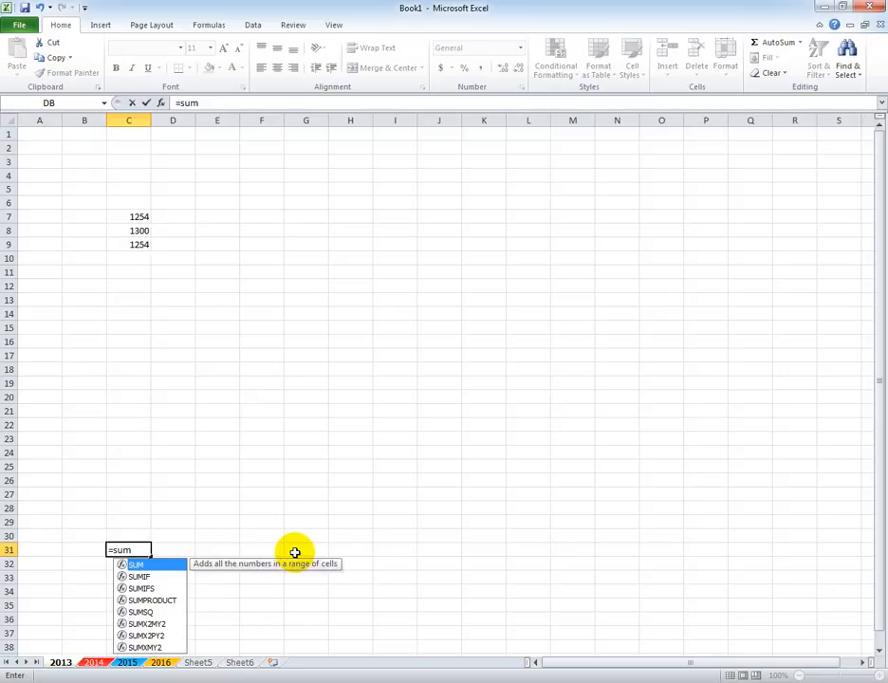
key("Tab")
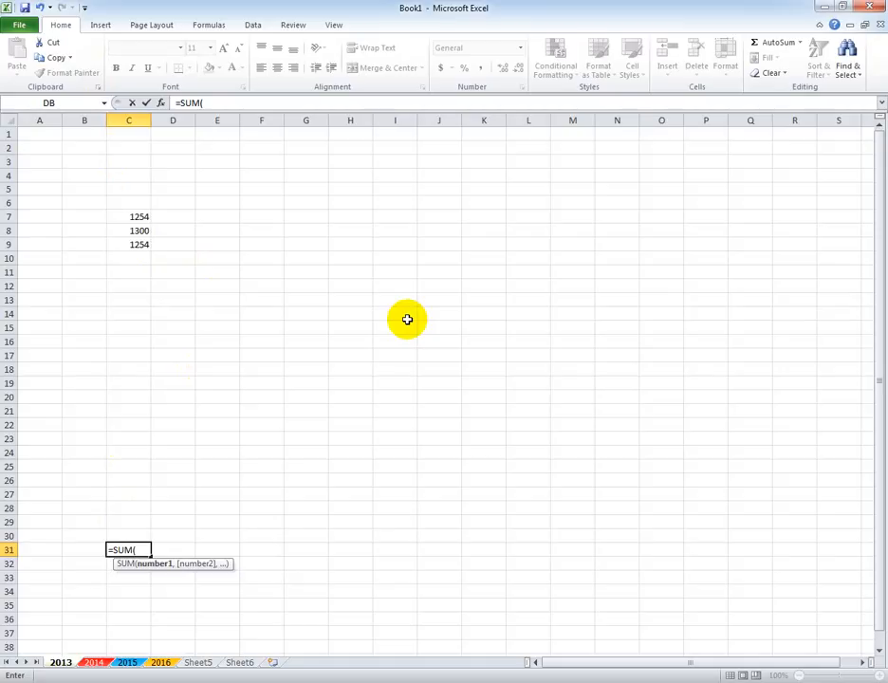
type("c7")
type(":")
type("c")
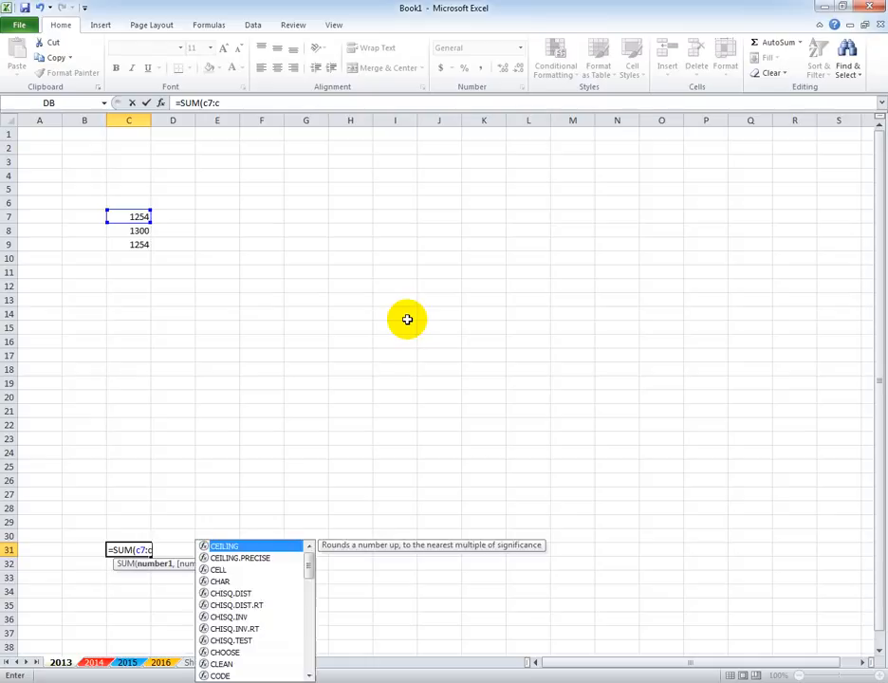
type("30")
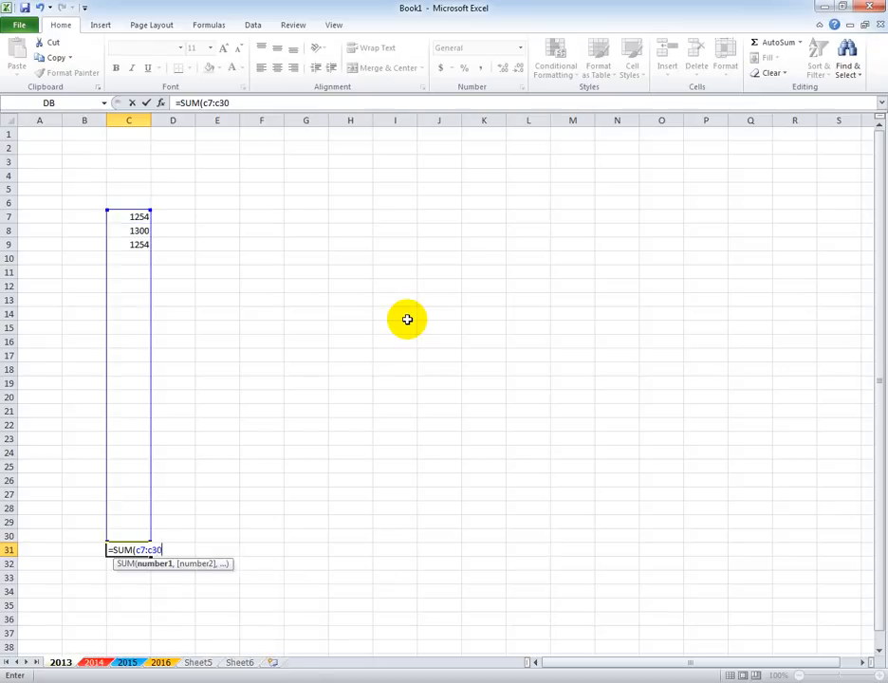
type(")")
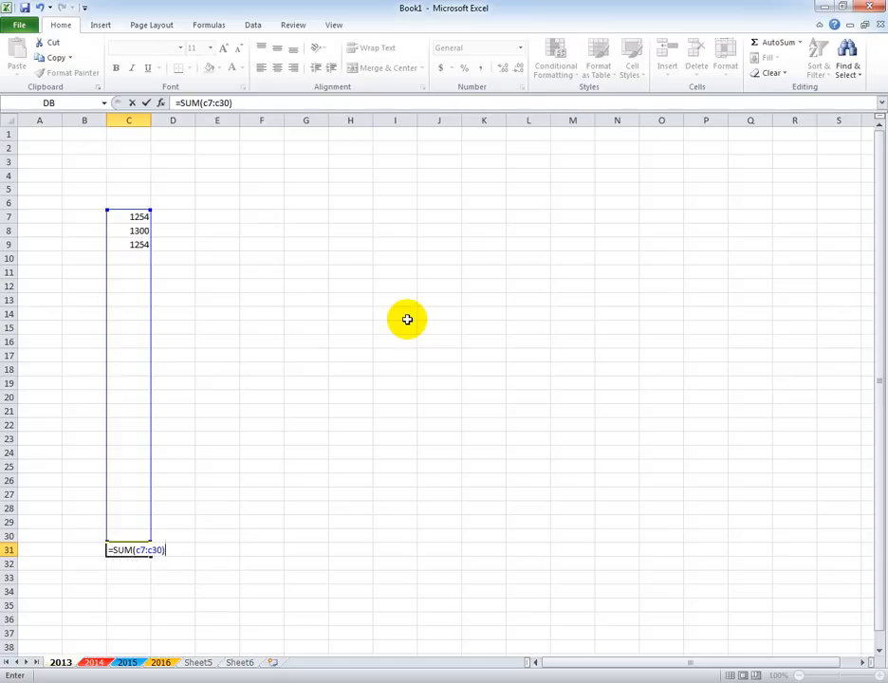
key("Return")
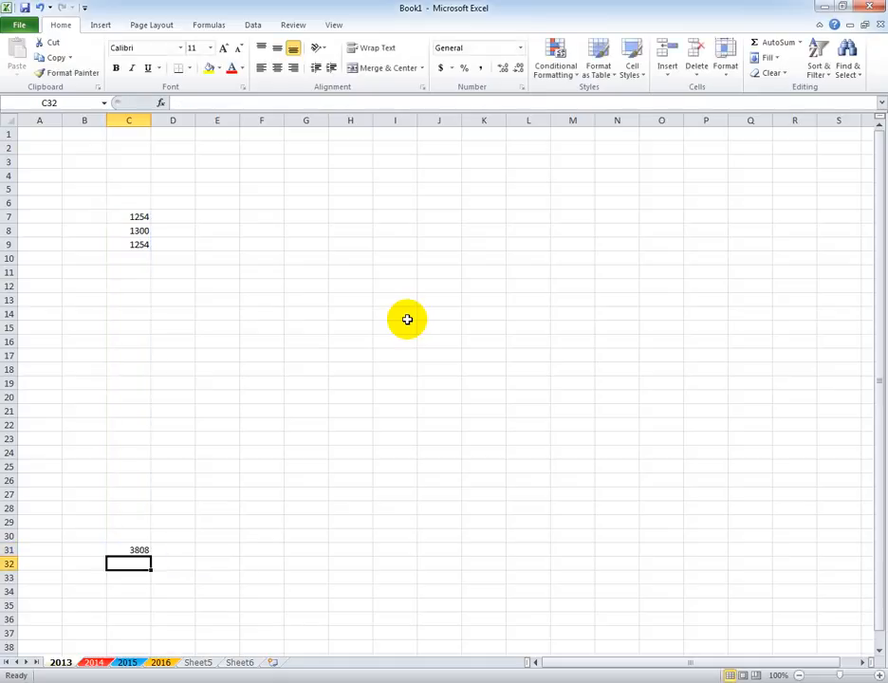
Enter 55 in cell C19 and change the value of cell C7 to 250.
left_click(139, 383)
type("55")
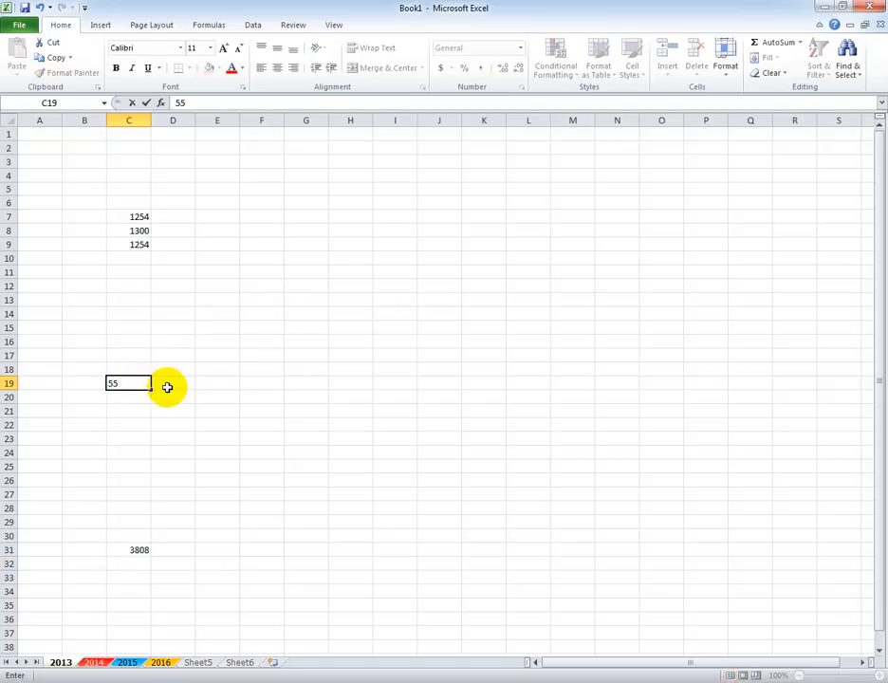
left_click(305, 425)
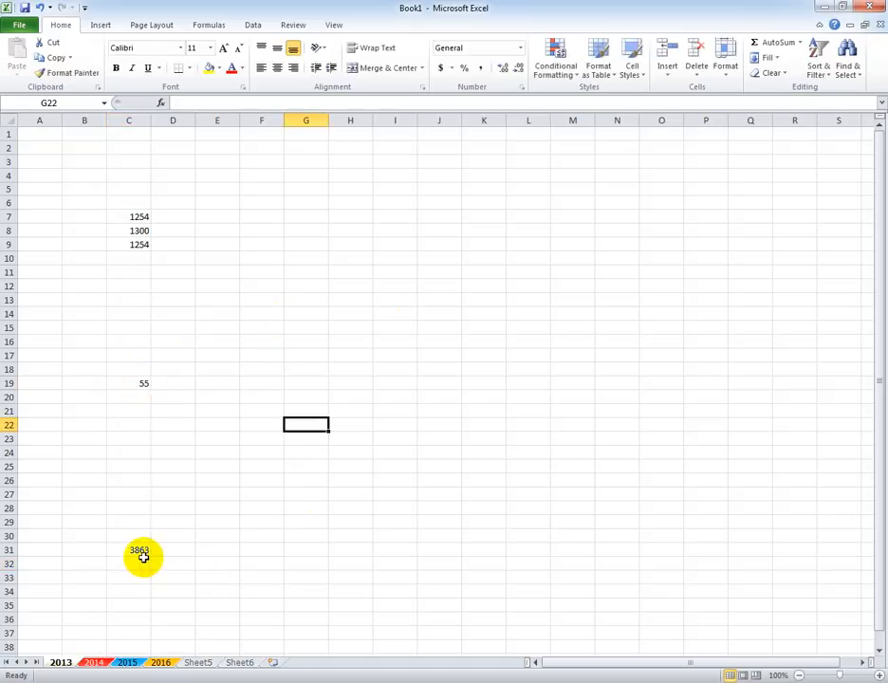
left_click(137, 217)
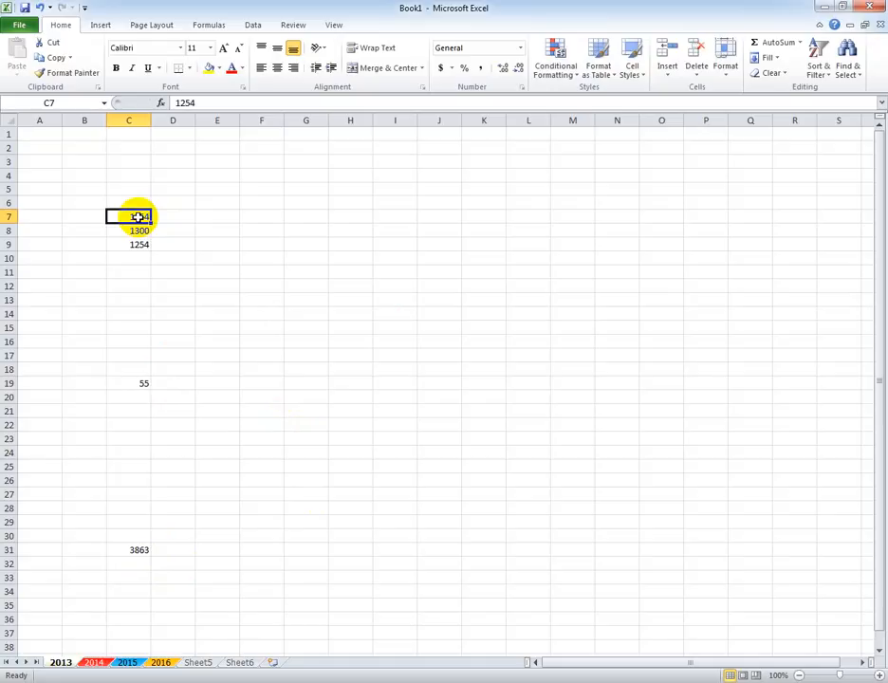
type("250")
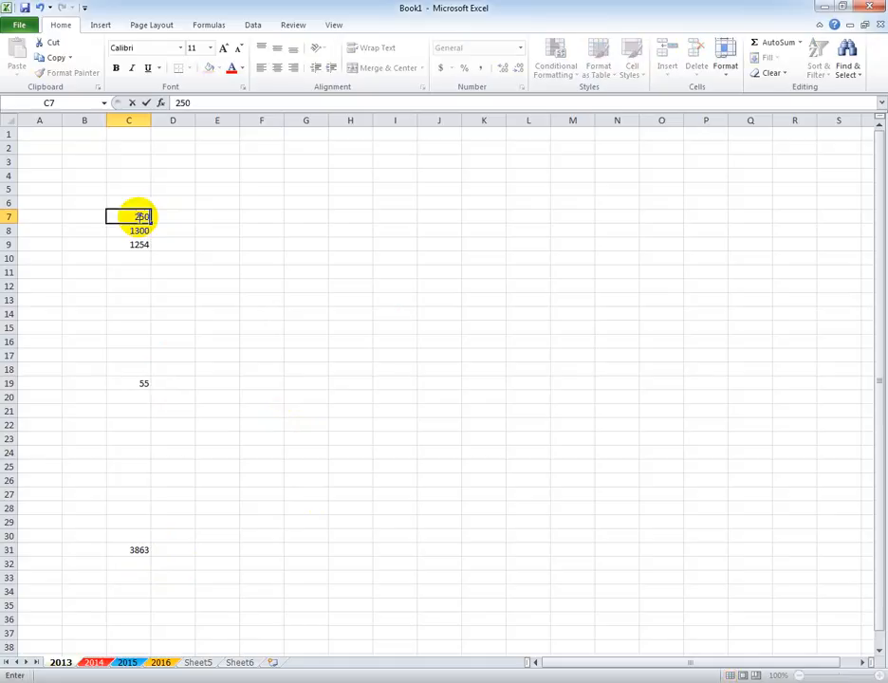
left_click(306, 384)
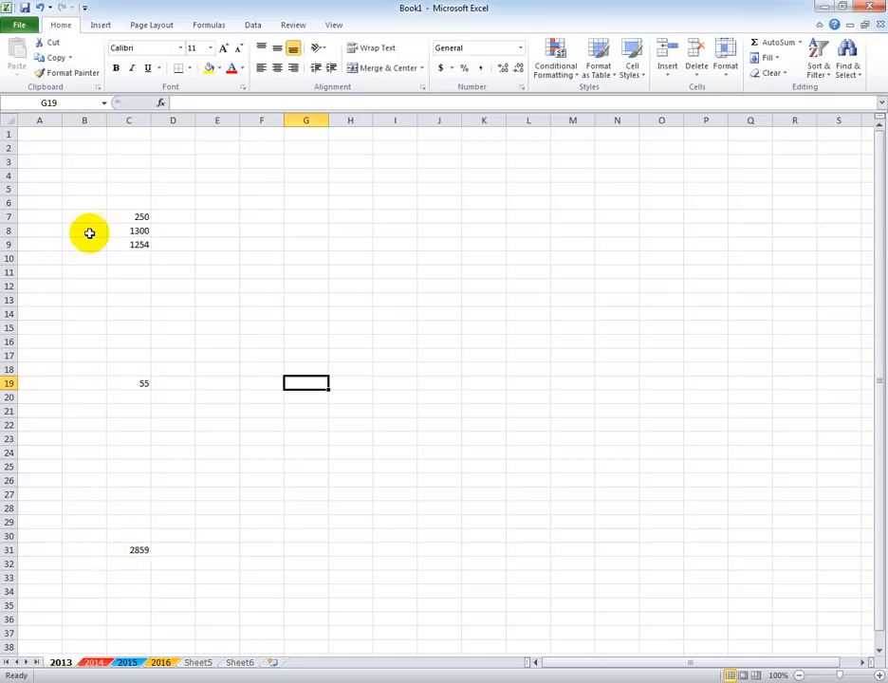
Enter 55 in cell C6, directly above the existing column of values.
left_click(125, 202)
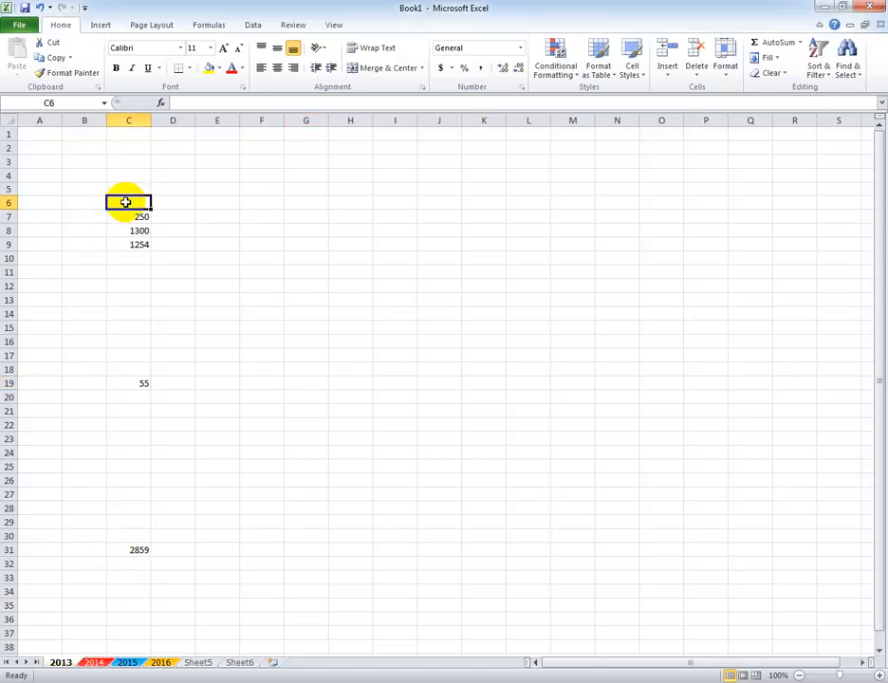
type("55")
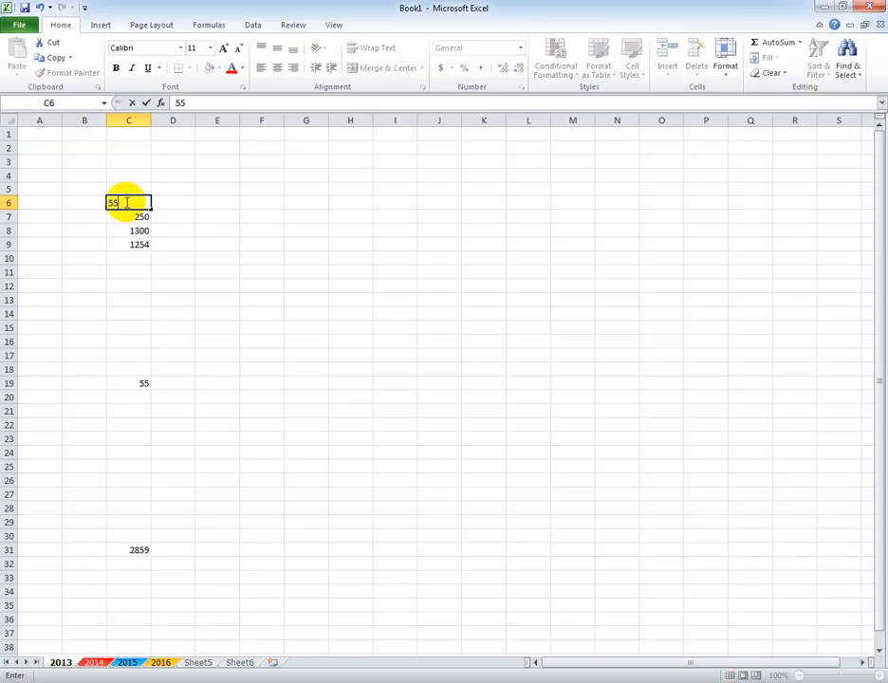
left_click(508, 411)
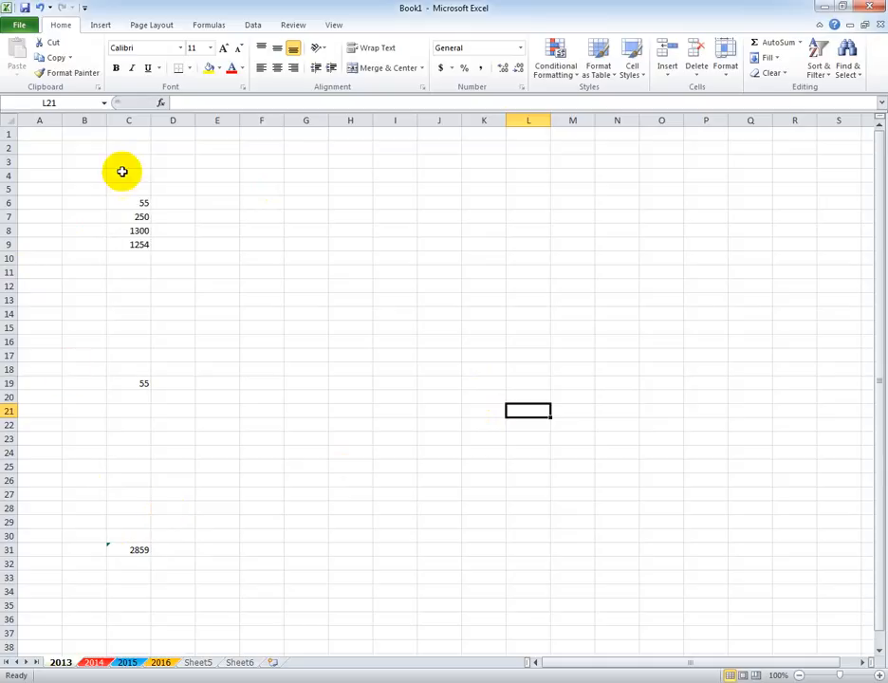
Clear all contents from cells C6 through C32.
left_click_drag(138, 202, 137, 551)
key("Delete")
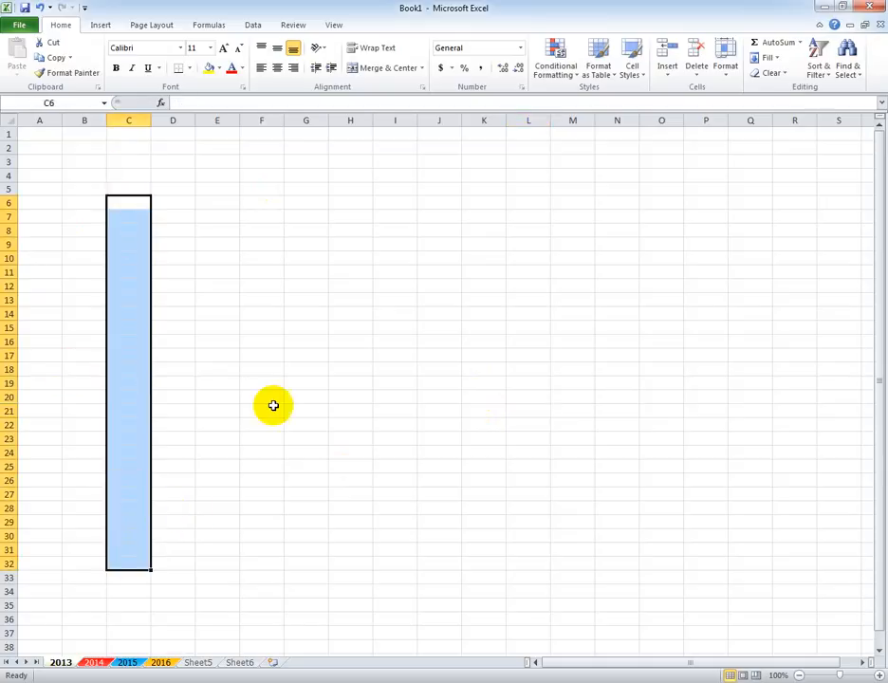
left_click(250, 355)
Enter 55 in cell C6 and fill it down to C35 as a series increasing by 1.
left_click(145, 201)
type("55")
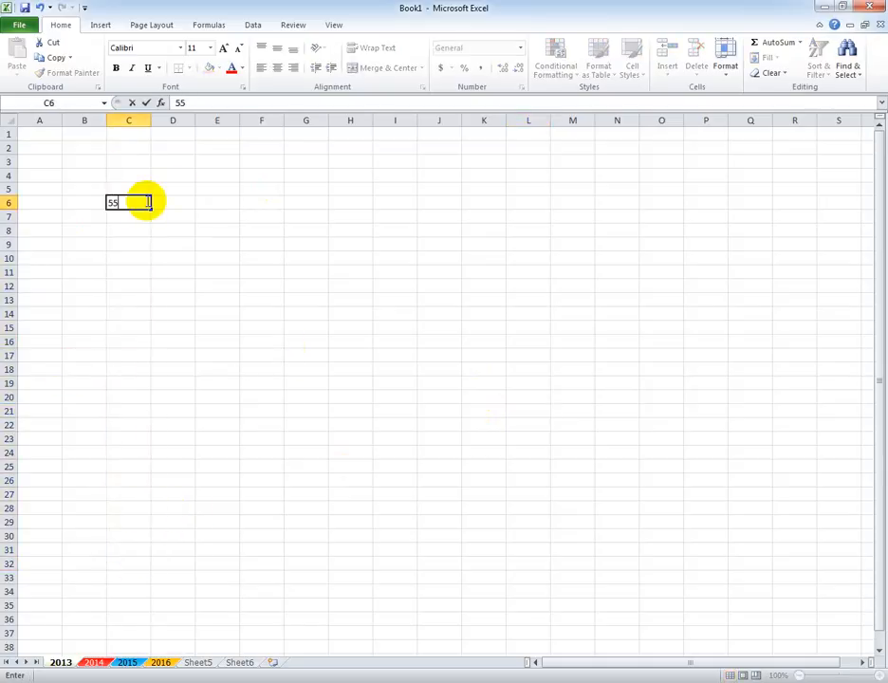
left_click(175, 309)
left_click(143, 204)
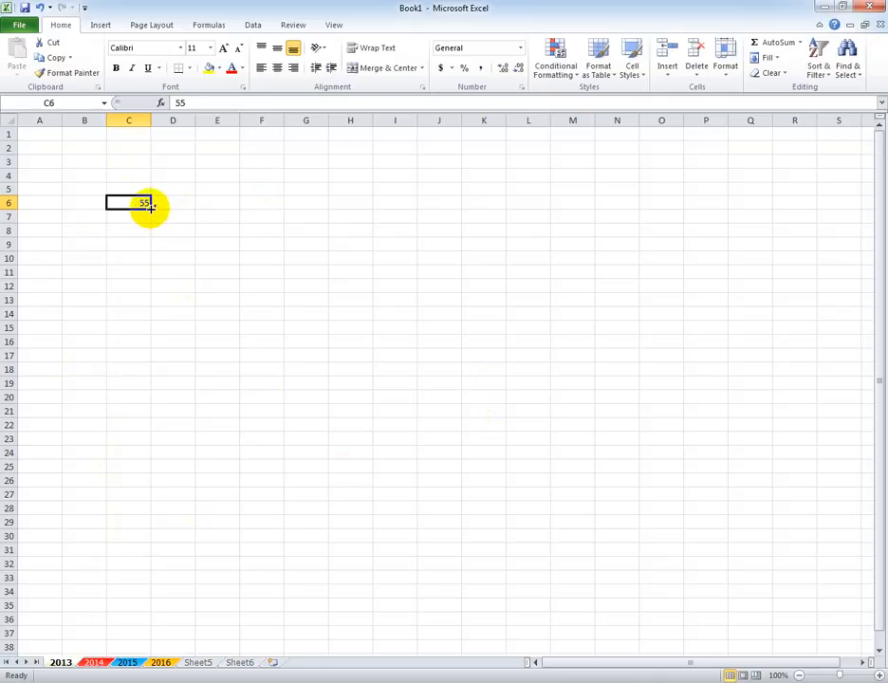
left_click_drag(152, 206, 154, 612)
scroll(222, 583, "down", 3)
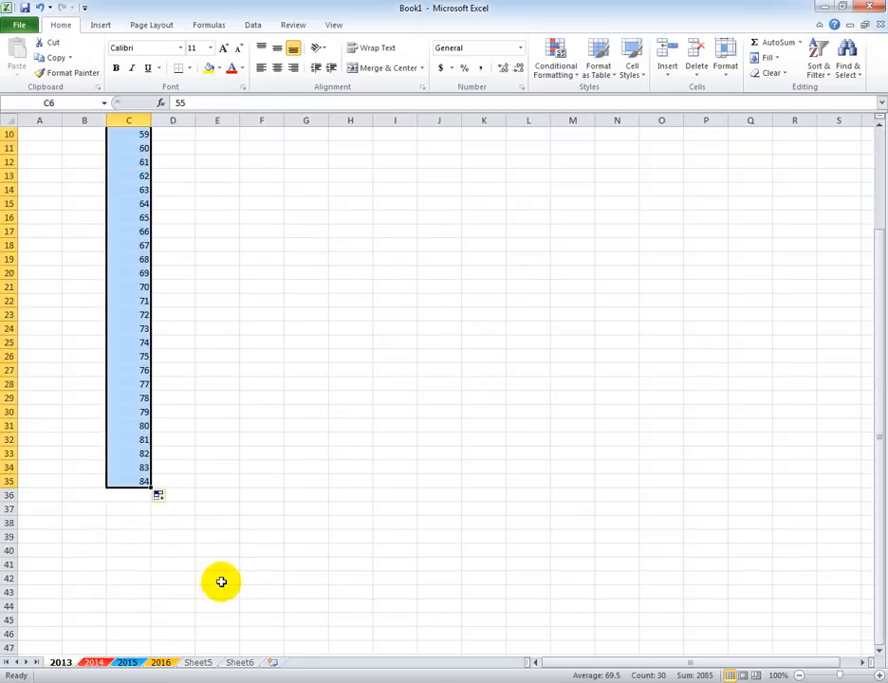
Enter a SUM formula in cell C36 that totals the range C6:C35.
left_click(145, 502)
scroll(245, 561, "up", 2)
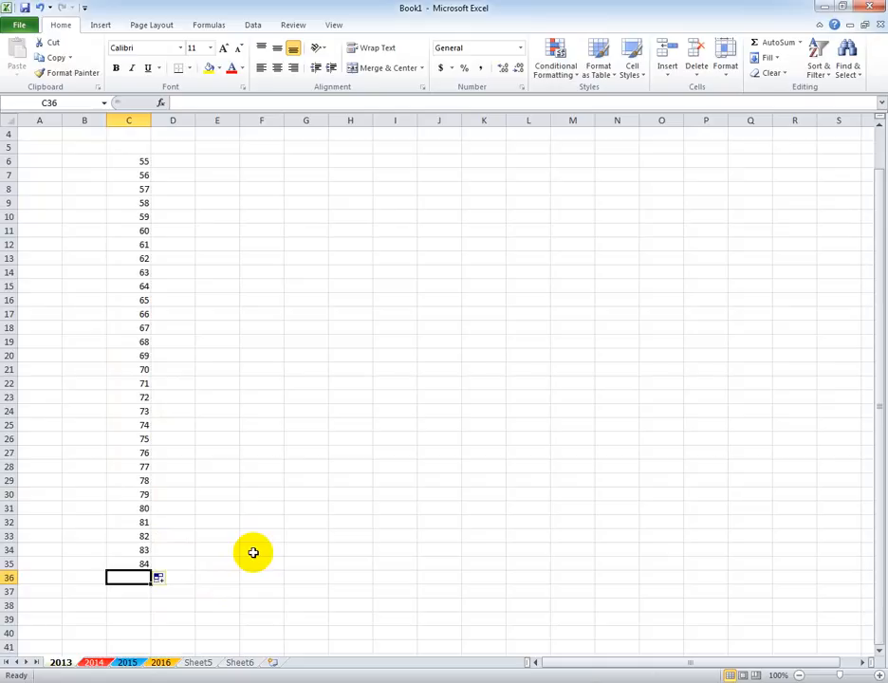
type("=")
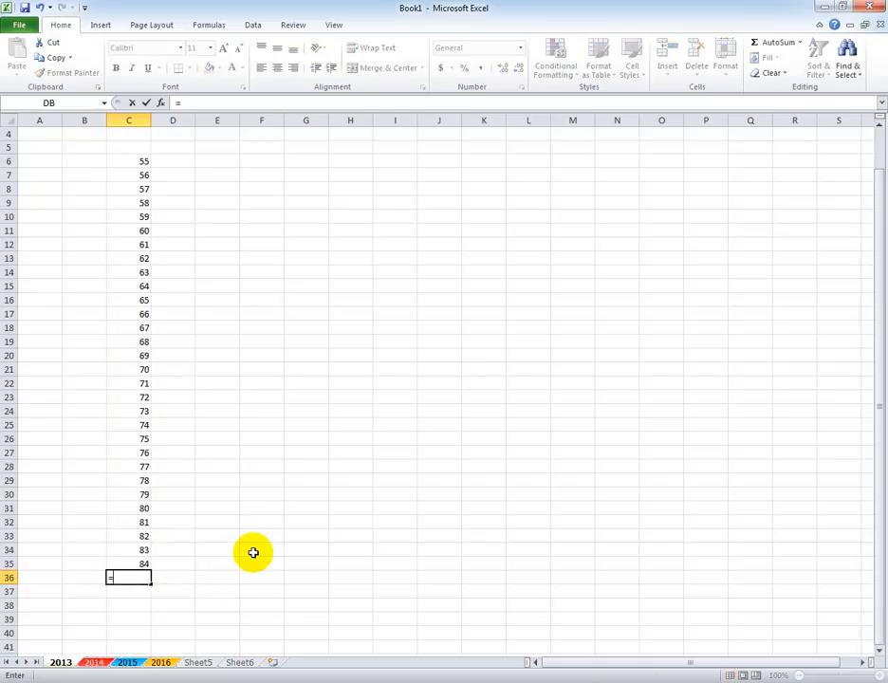
type("sum")
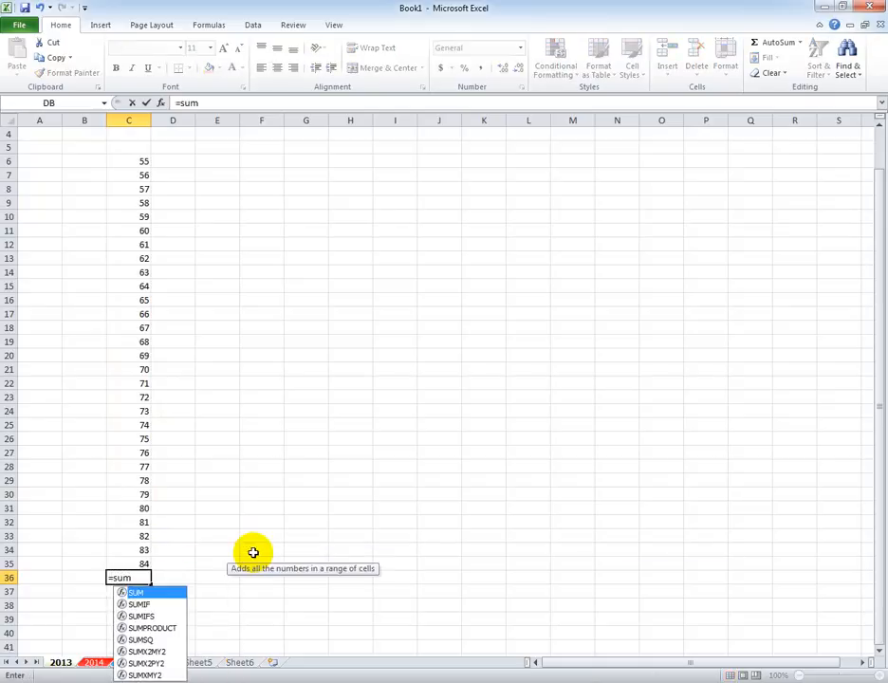
key("Tab")
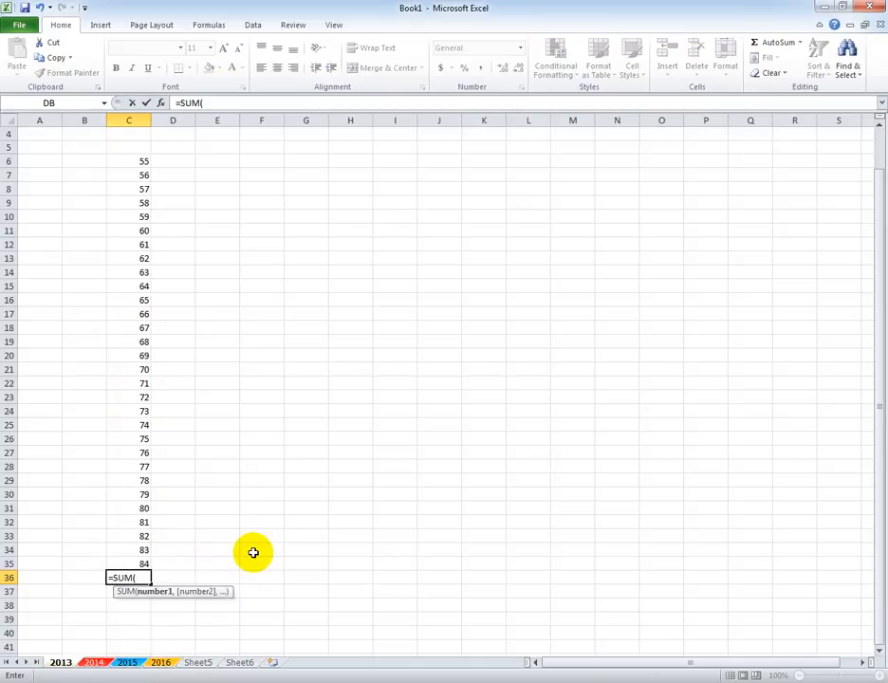
left_click_drag(137, 158, 141, 561)
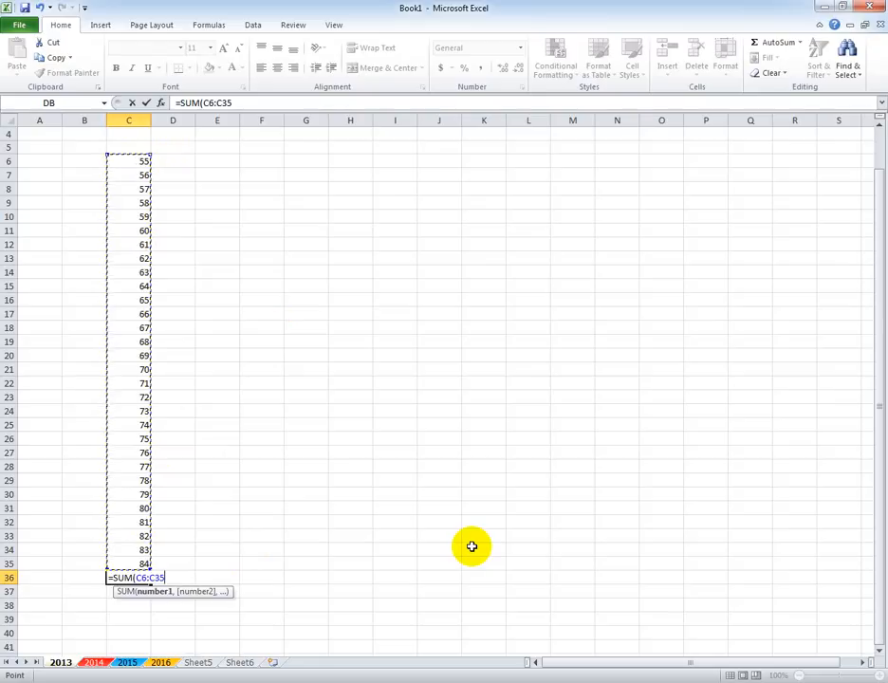
key("Return")
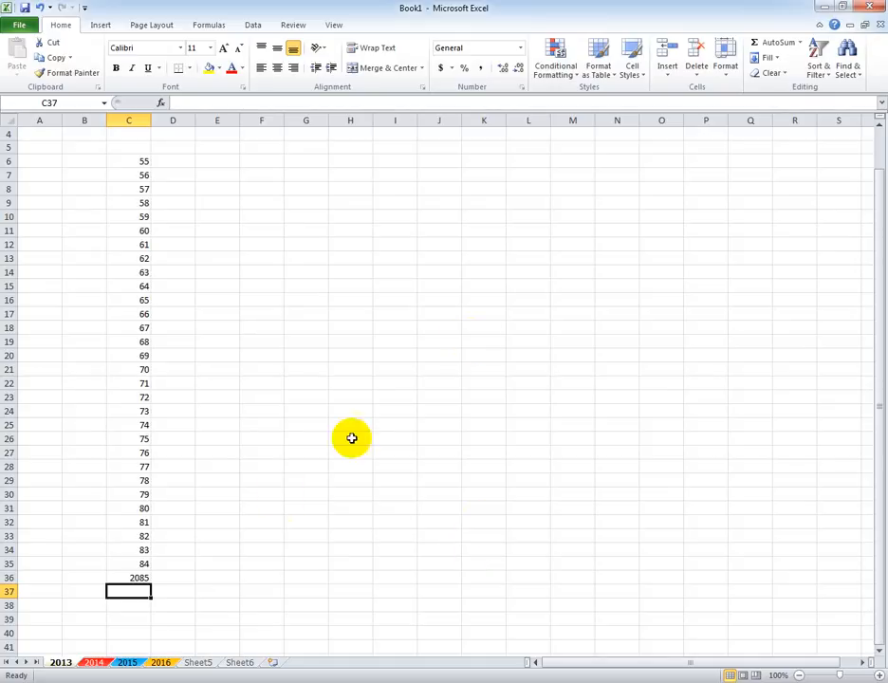
Clear cell C36 and re-enter the formula =SUM(C6:C35), writing out the range references by hand.
left_click(142, 577)
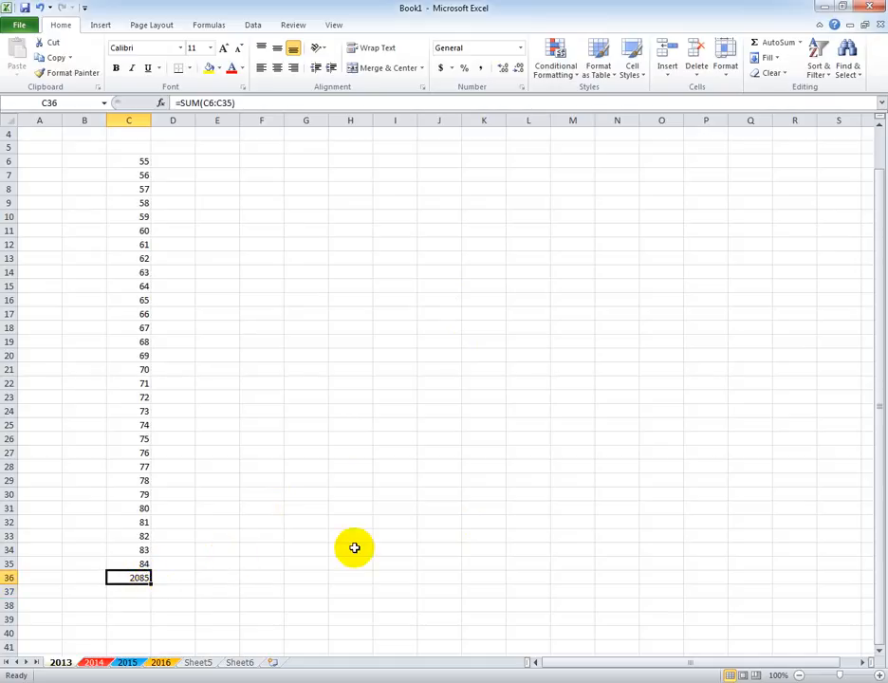
key("Delete")
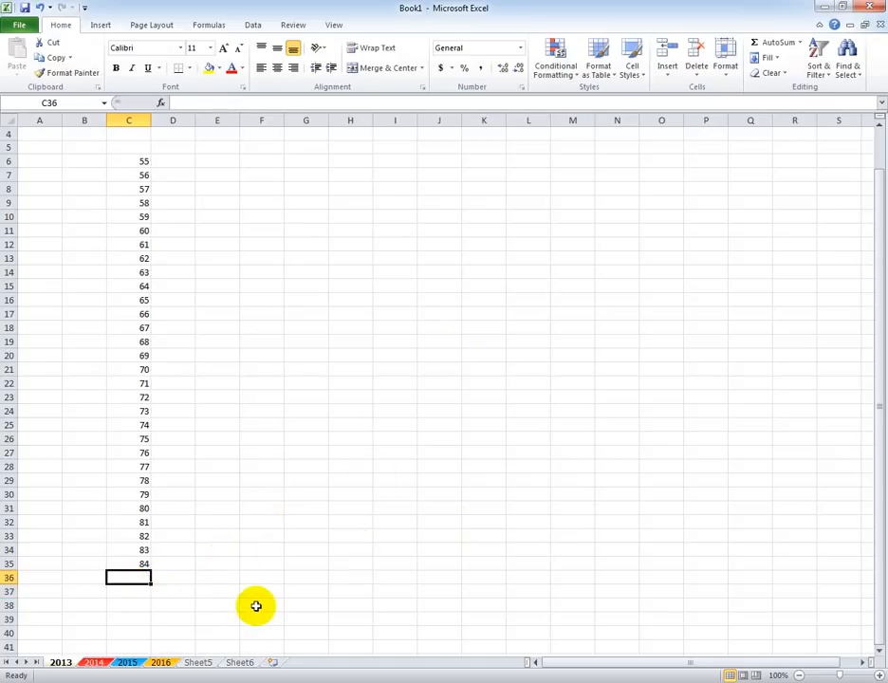
type("=sum")
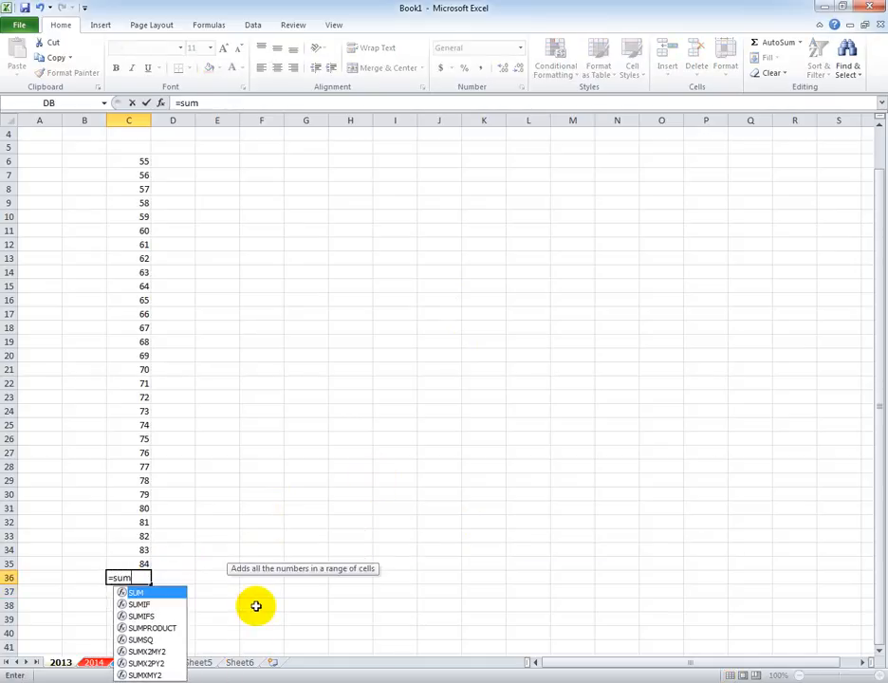
key("Tab")
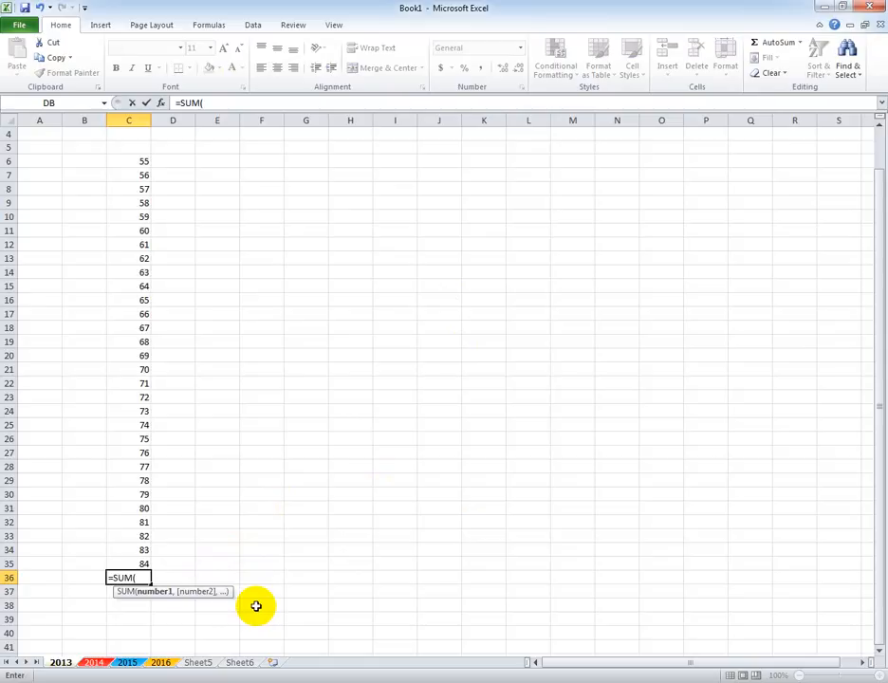
type("c6:c")
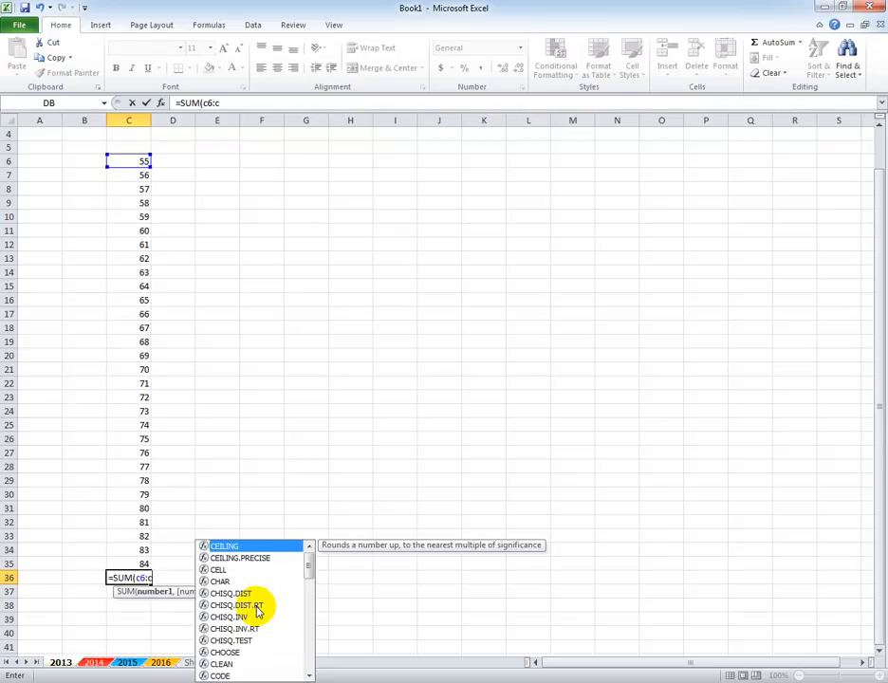
type("35")
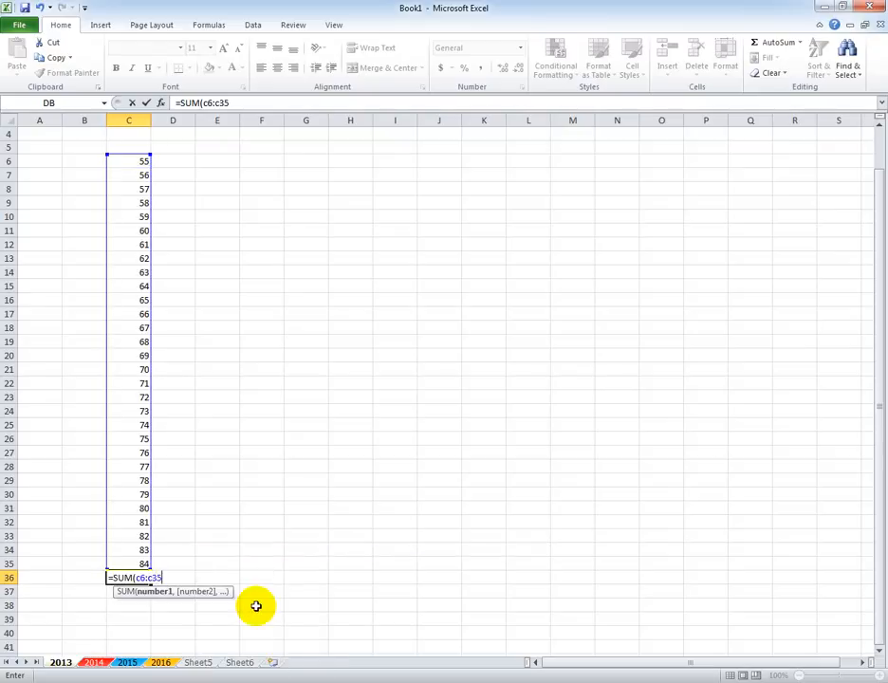
type(")")
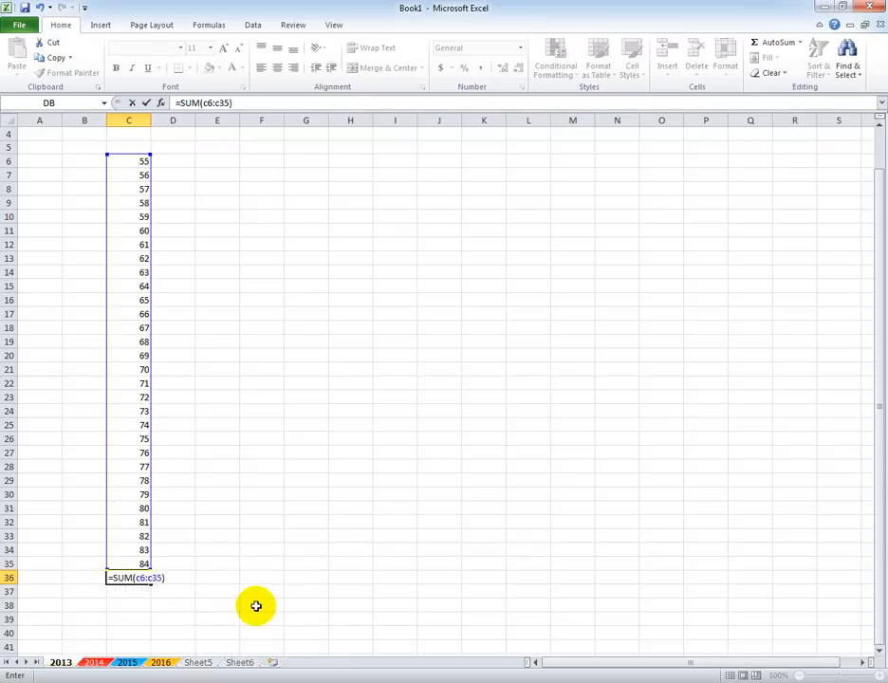
key("Return")
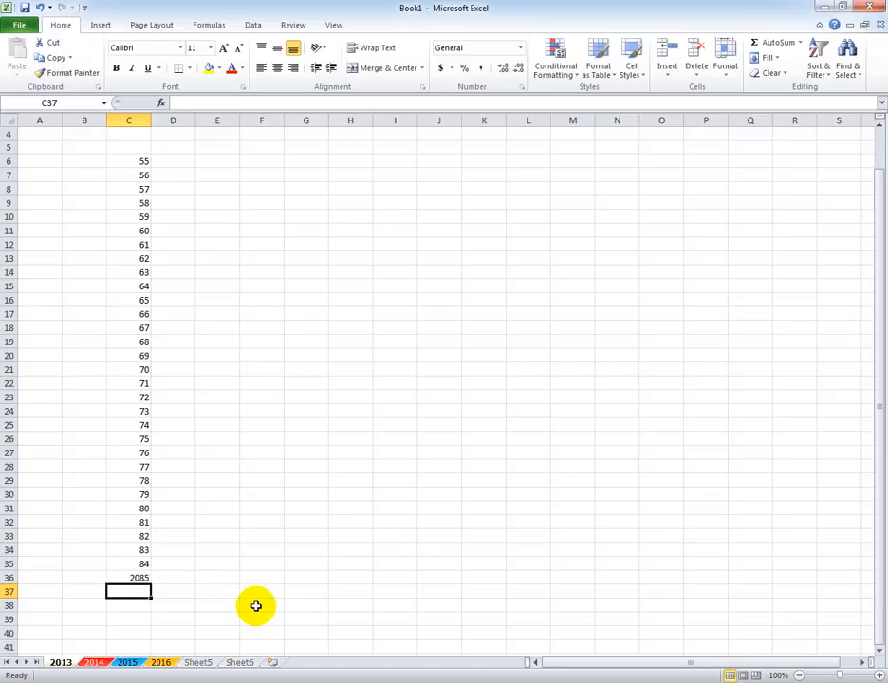
Clear cell C36 again and rebuild its SUM formula by selecting the range C6:C35 on the sheet.
left_click(133, 578)
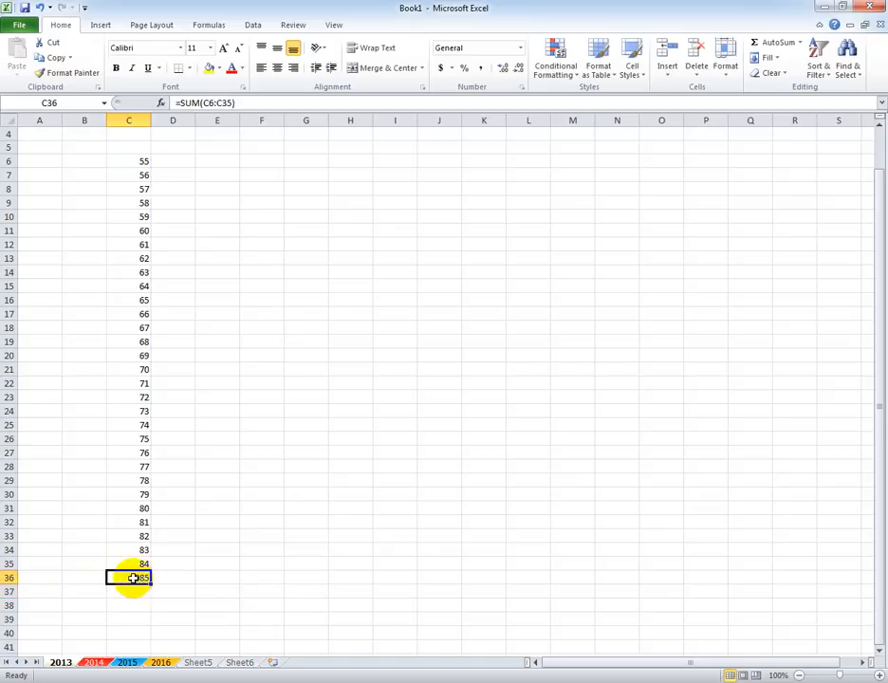
key("Delete")
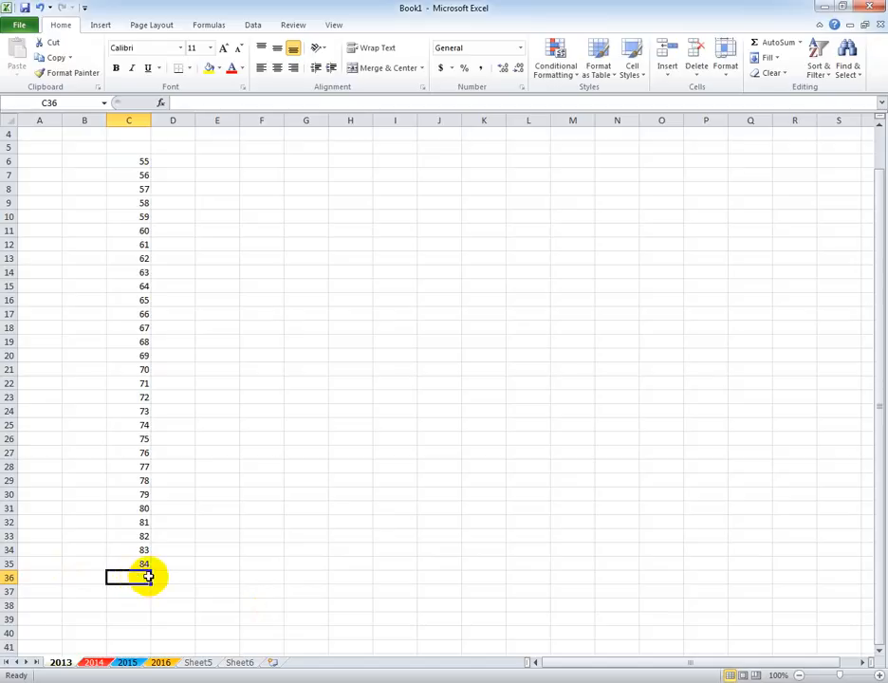
type("=sum")
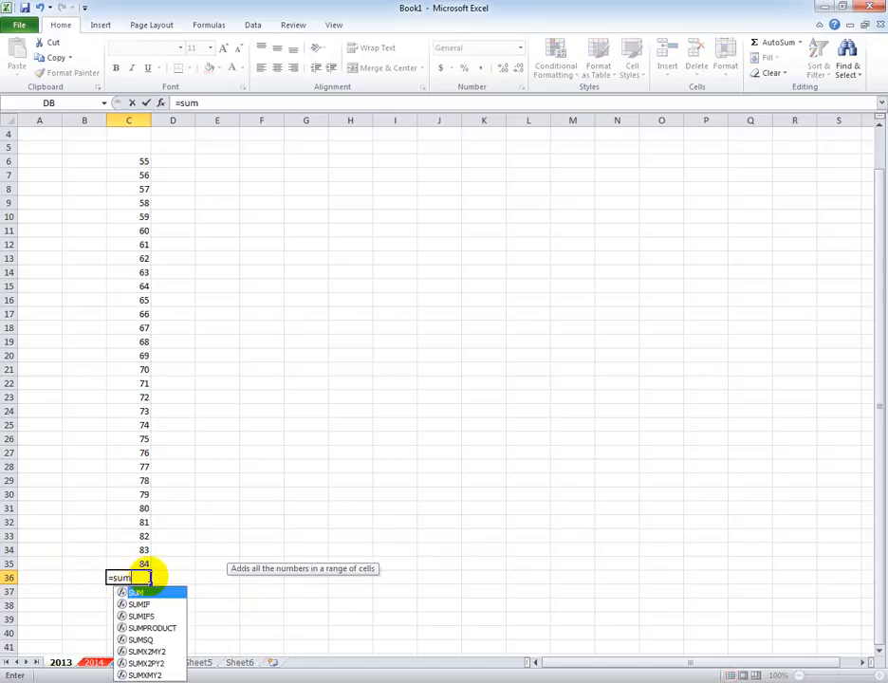
key("Tab")
left_click_drag(139, 160, 142, 560)
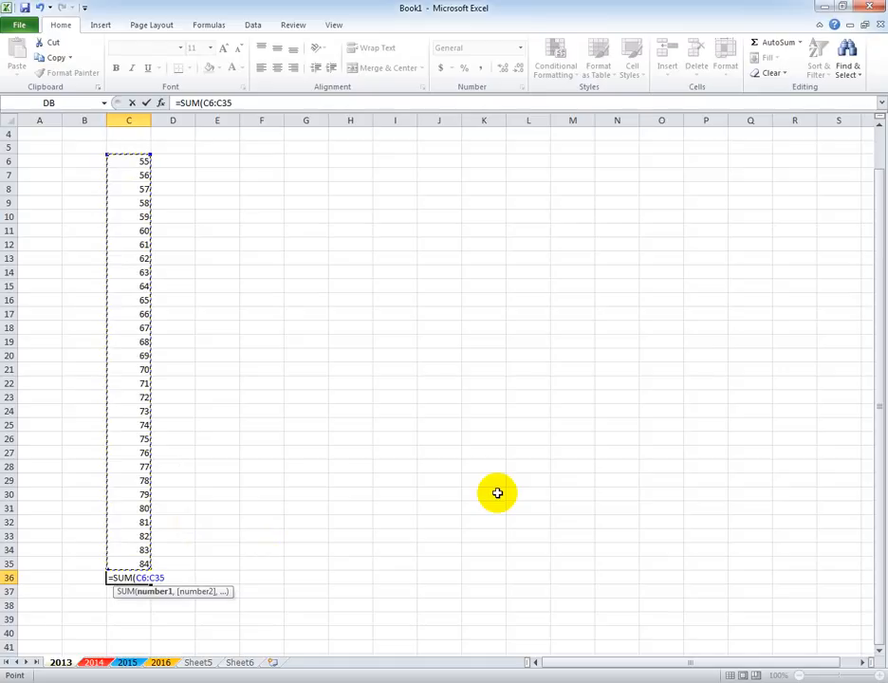
key("Return")
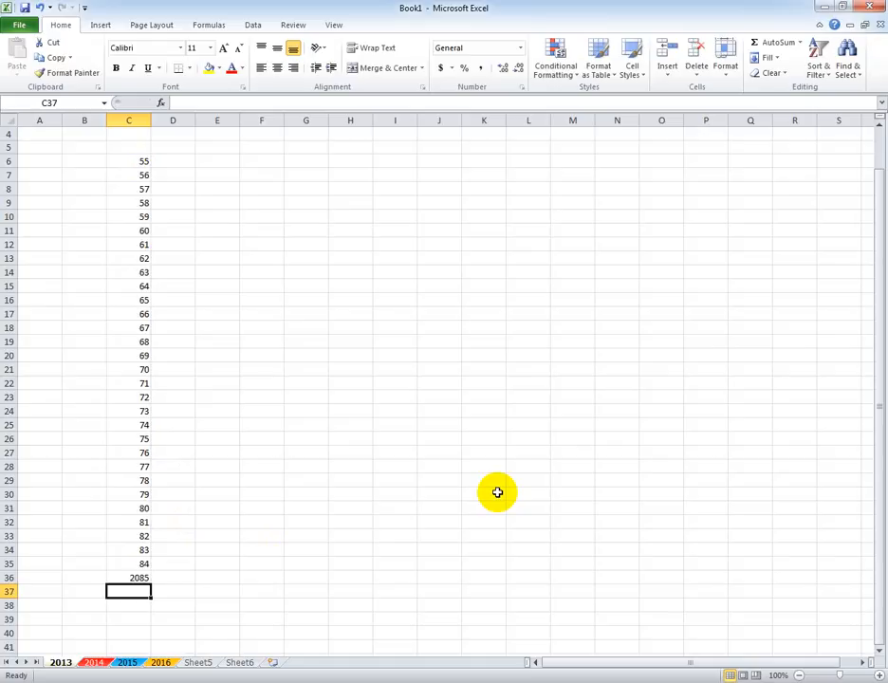
Change the value of cell C21 to 81 and the value of cell C28 to 60.
left_click(137, 368)
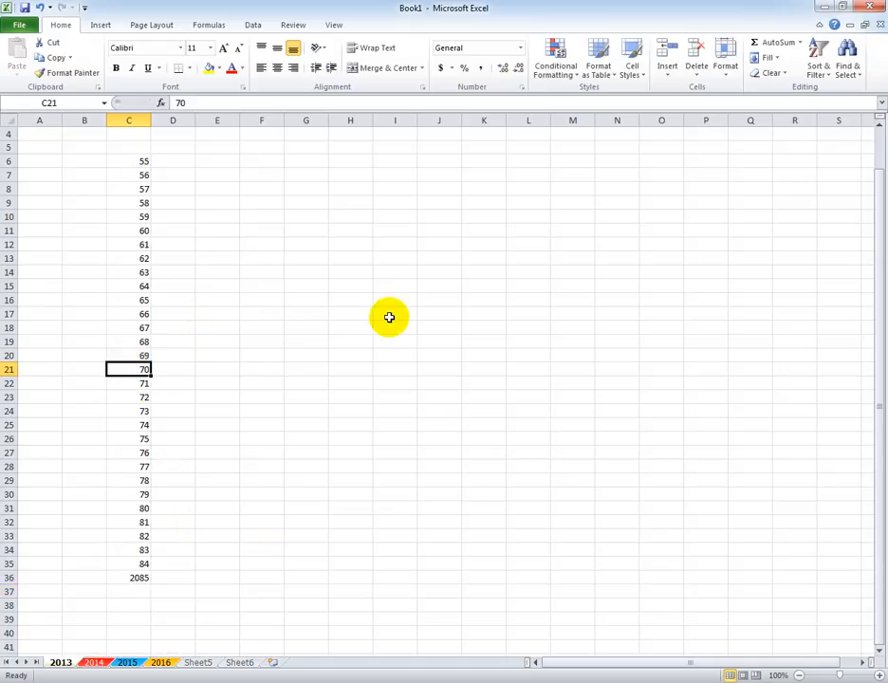
type("81")
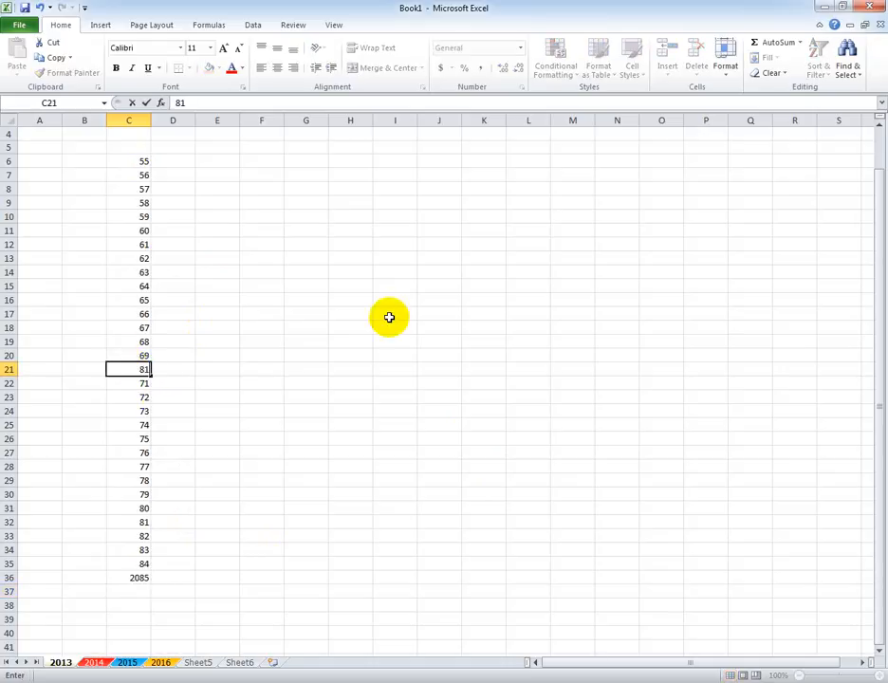
left_click(389, 317)
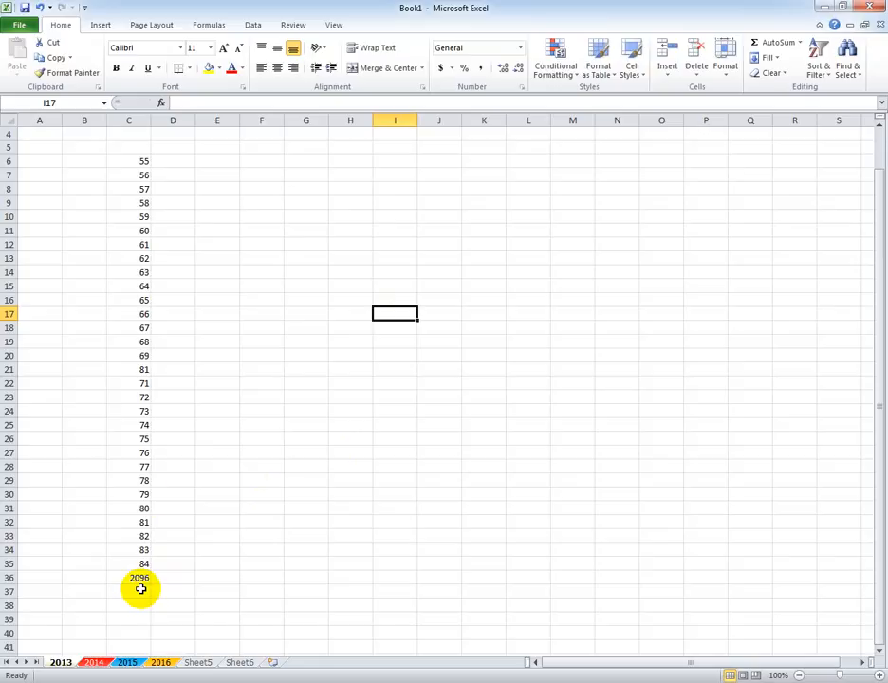
left_click(140, 466)
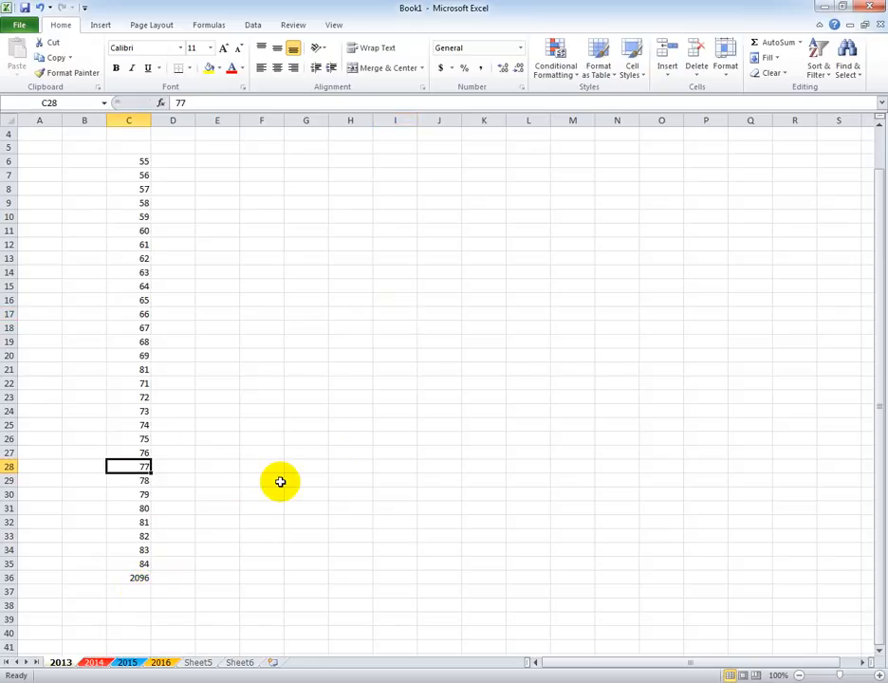
type("60")
left_click_drag(362, 525, 352, 536)
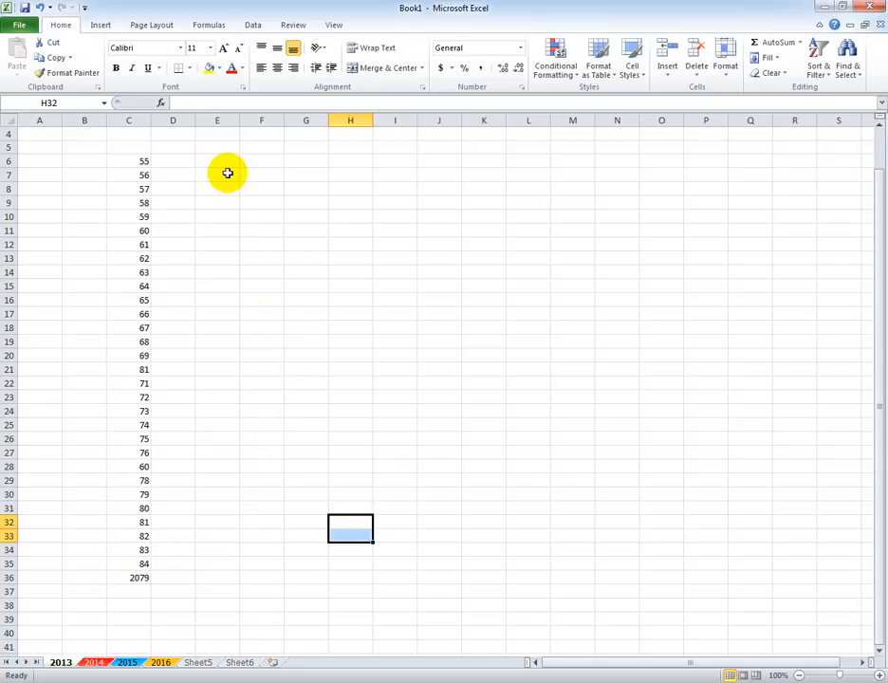
left_click(321, 607)
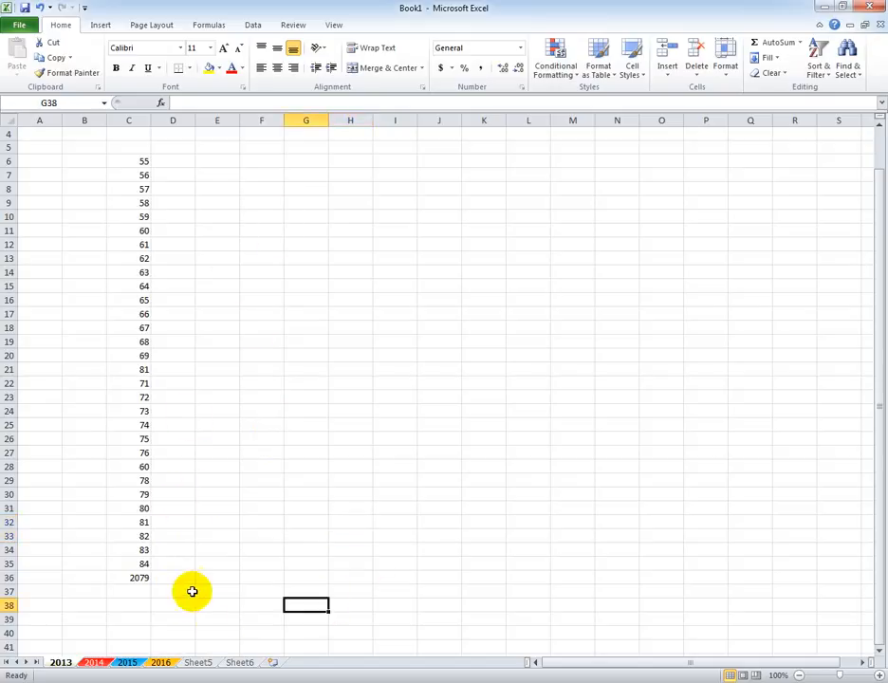
Enter the formula =SUM(C6:C35) in cell R6, writing out the range references by hand.
left_click(796, 163)
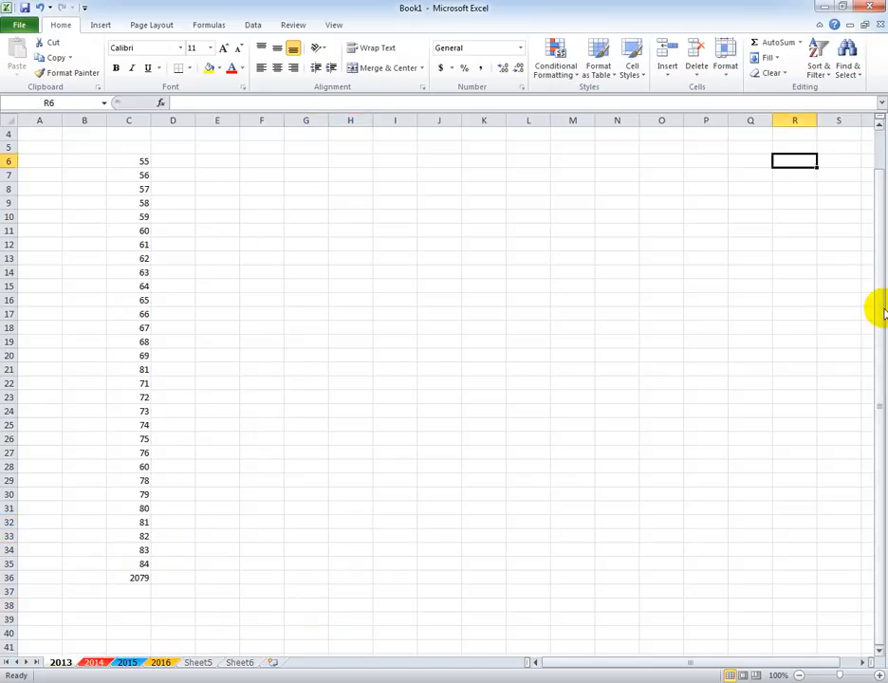
type("=sum")
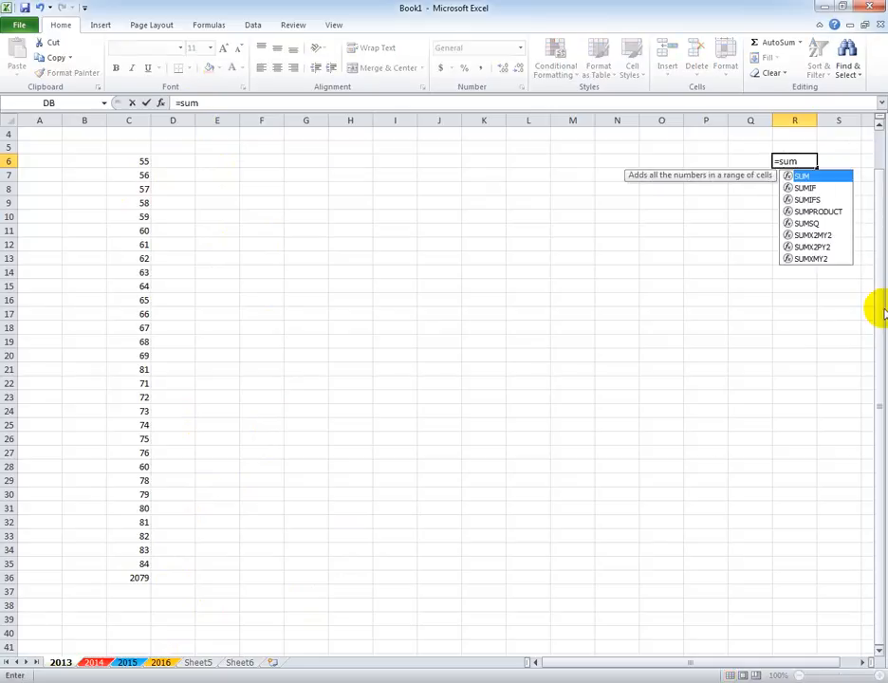
key("Tab")
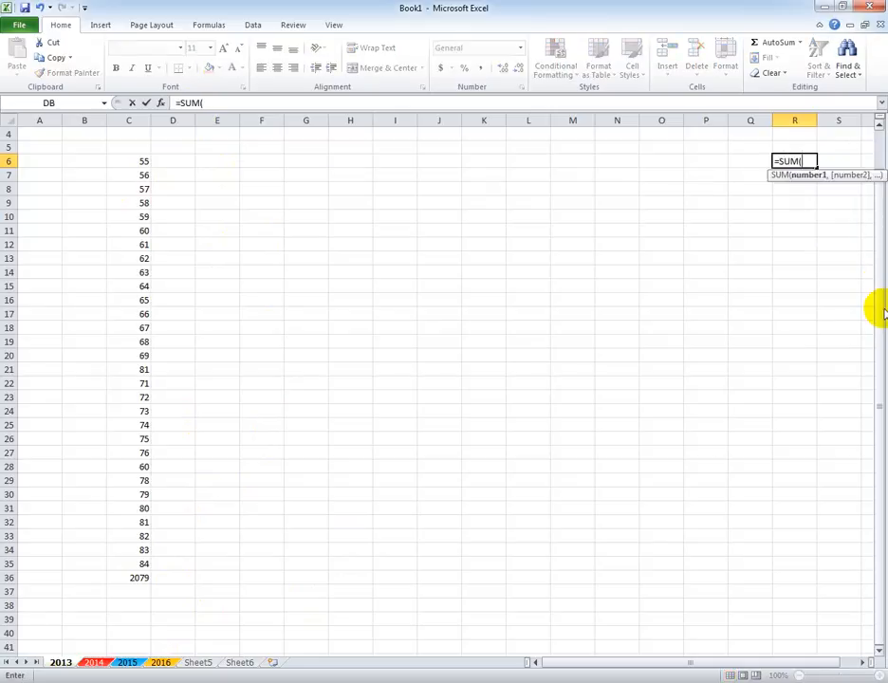
type("c6:c")
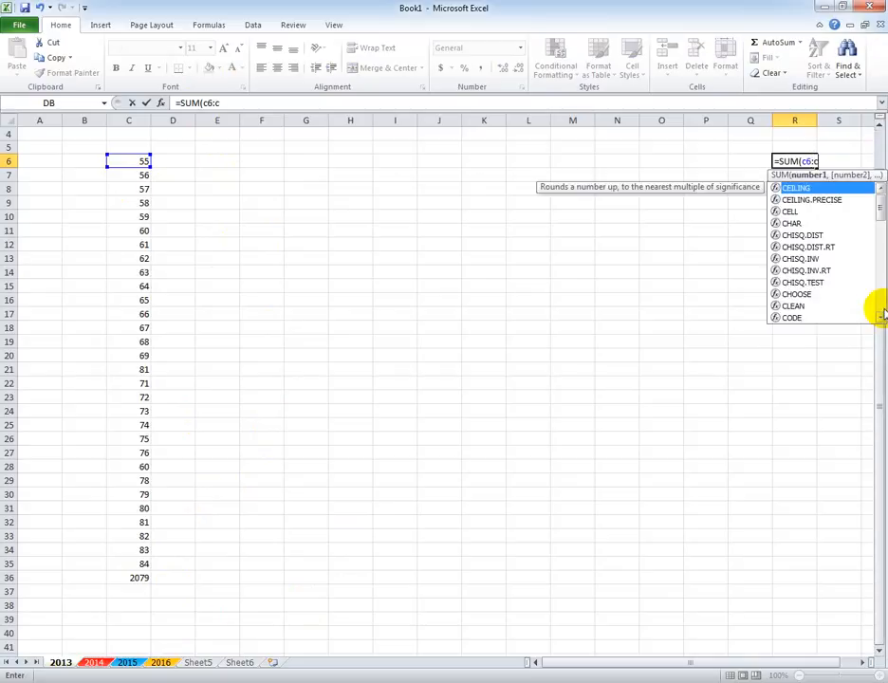
type("35")
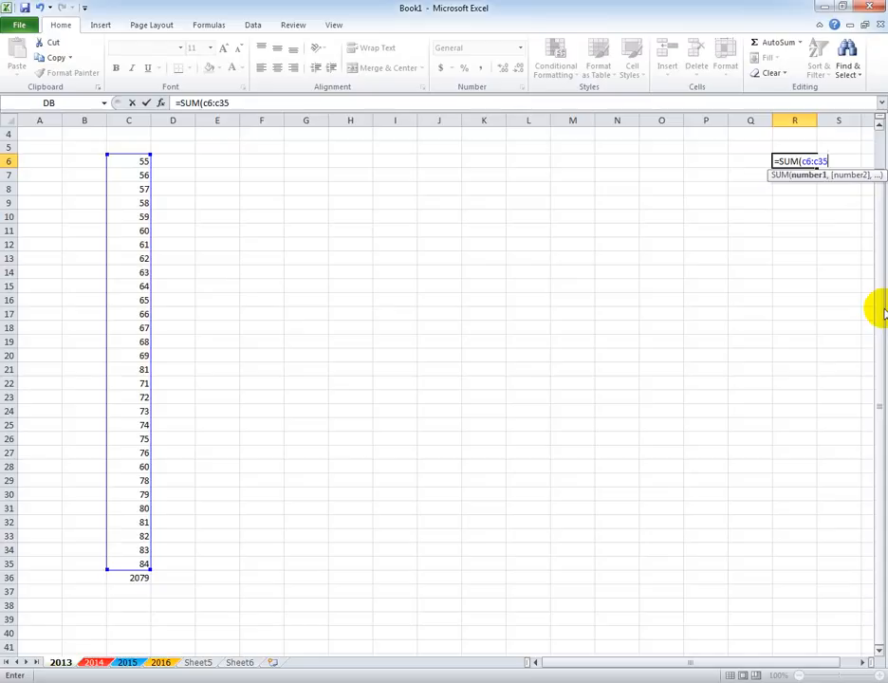
key("Return")
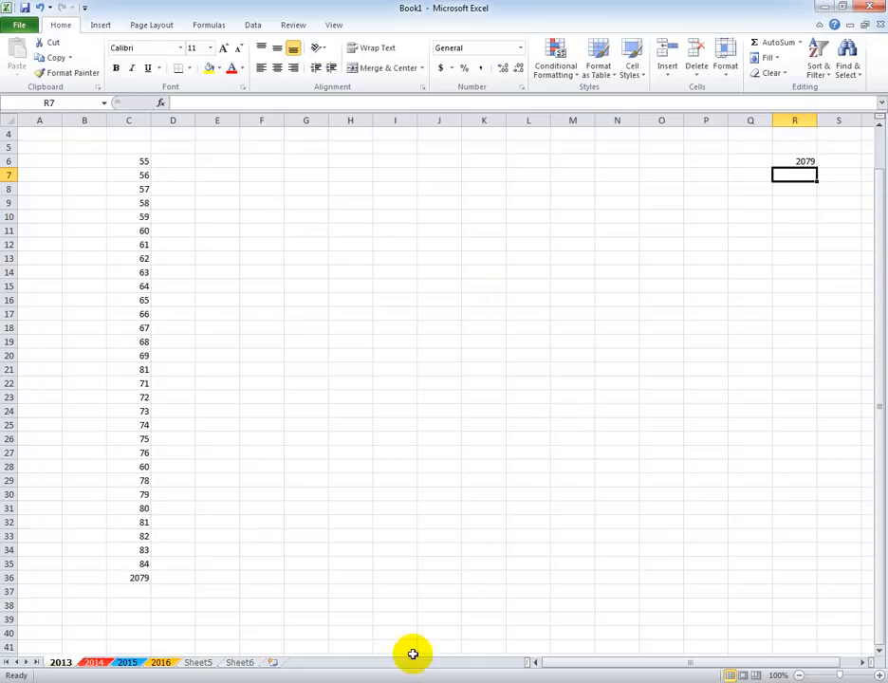
Inspect the formula behind the total in cell R6, then return to the first columns of the sheet.
left_click(863, 663)
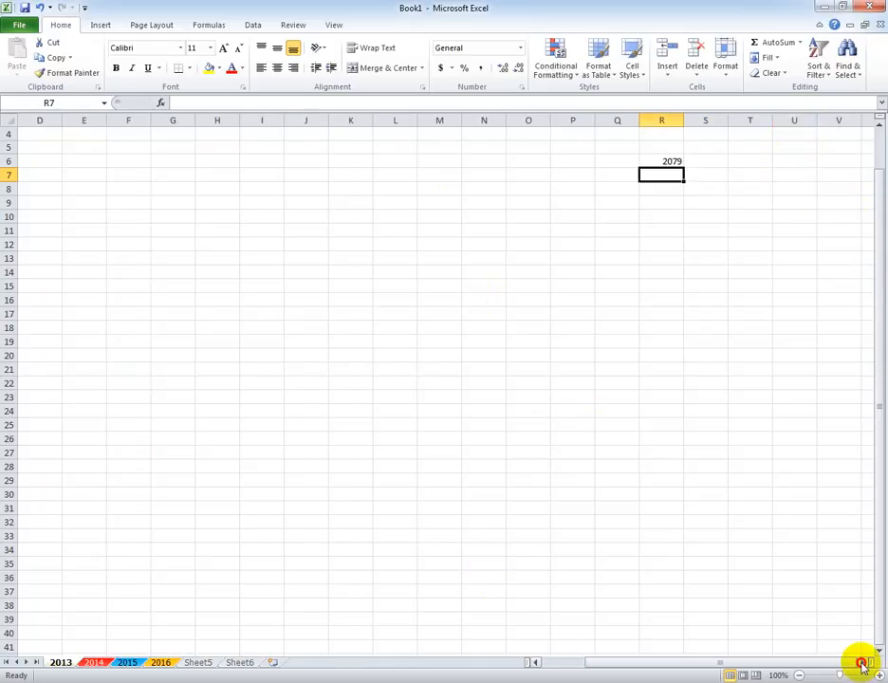
left_click(862, 663)
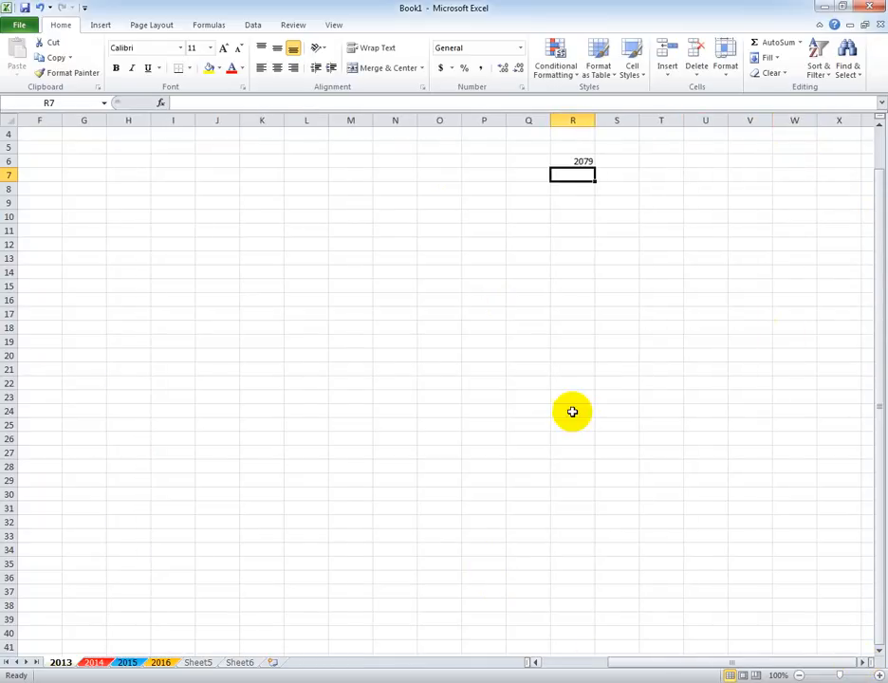
left_click(585, 162)
left_click(605, 298)
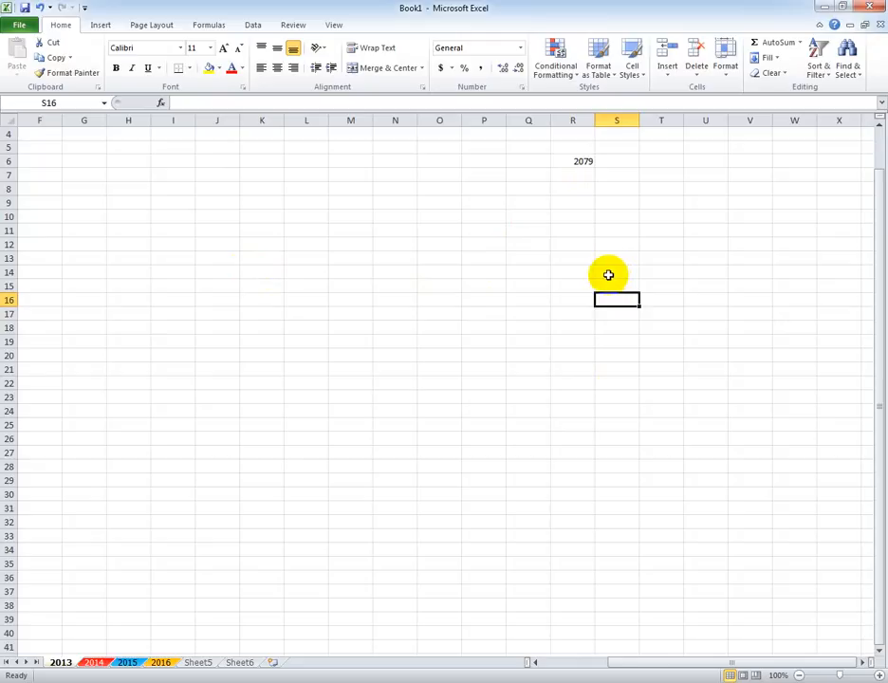
left_click(583, 161)
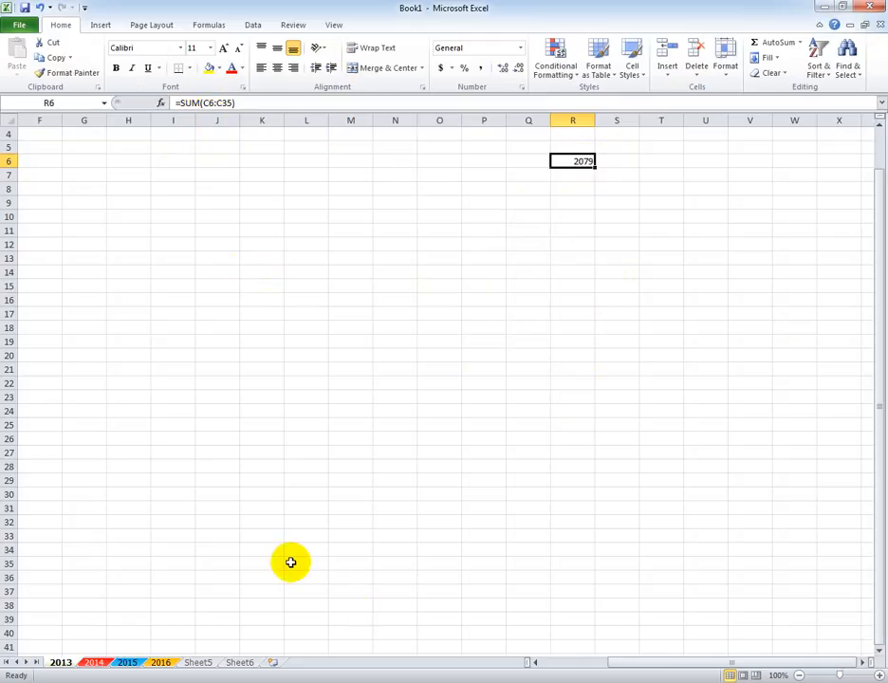
left_click_drag(621, 669, 526, 666)
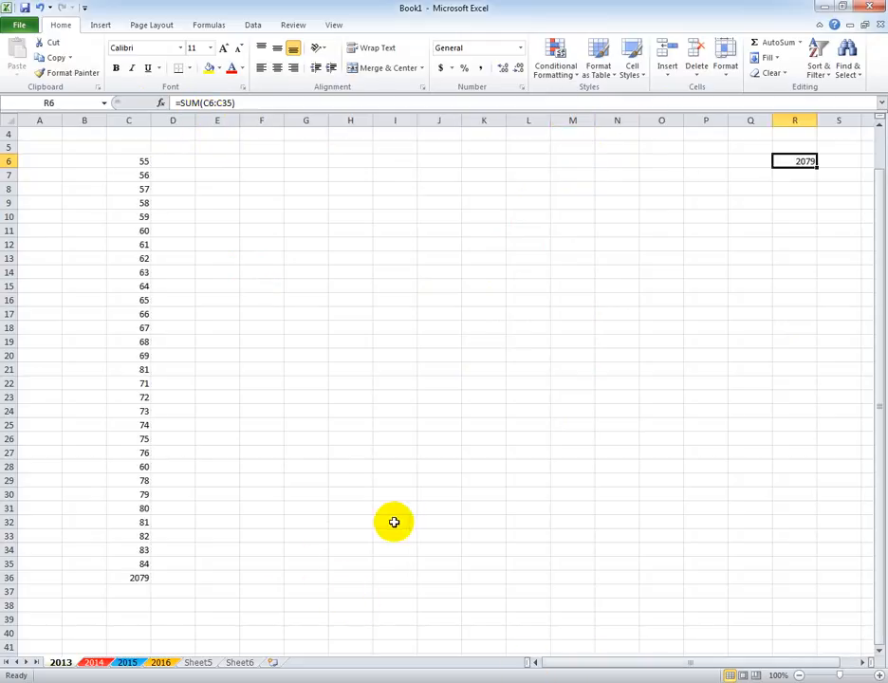
Enter the value 45 in both cell F9 and cell G9.
left_click(264, 201)
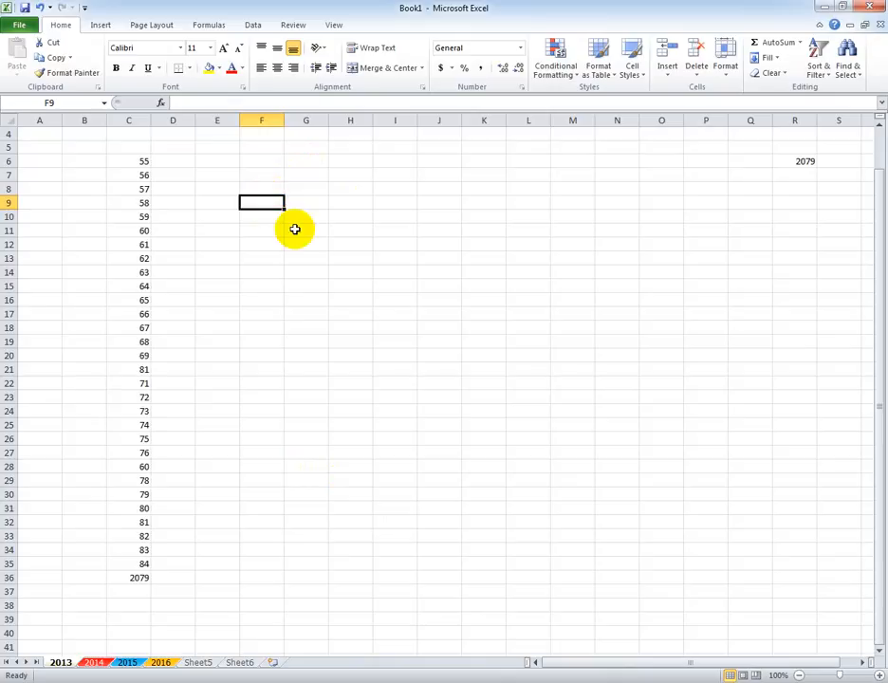
type("45")
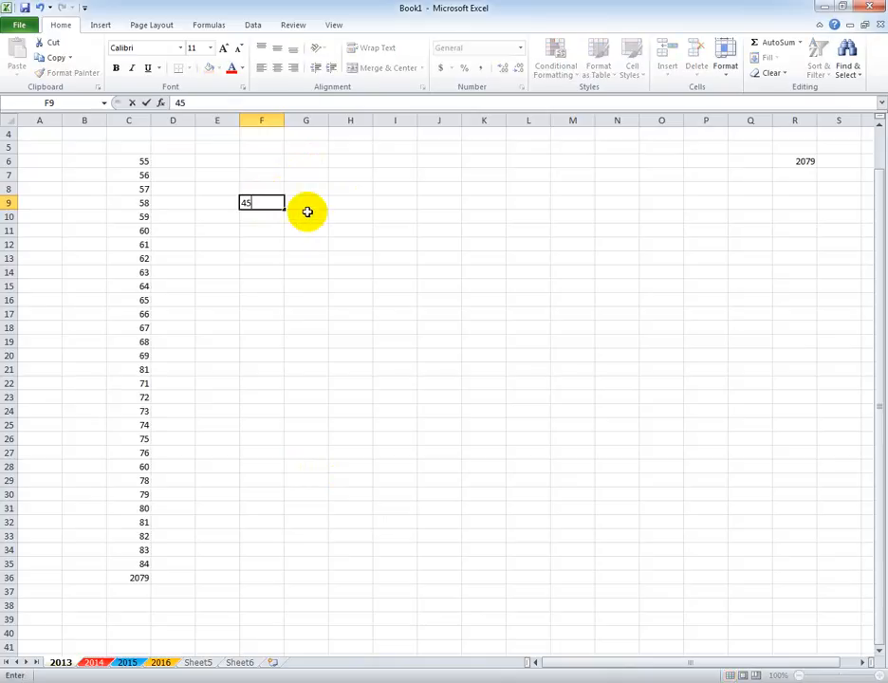
left_click(307, 211)
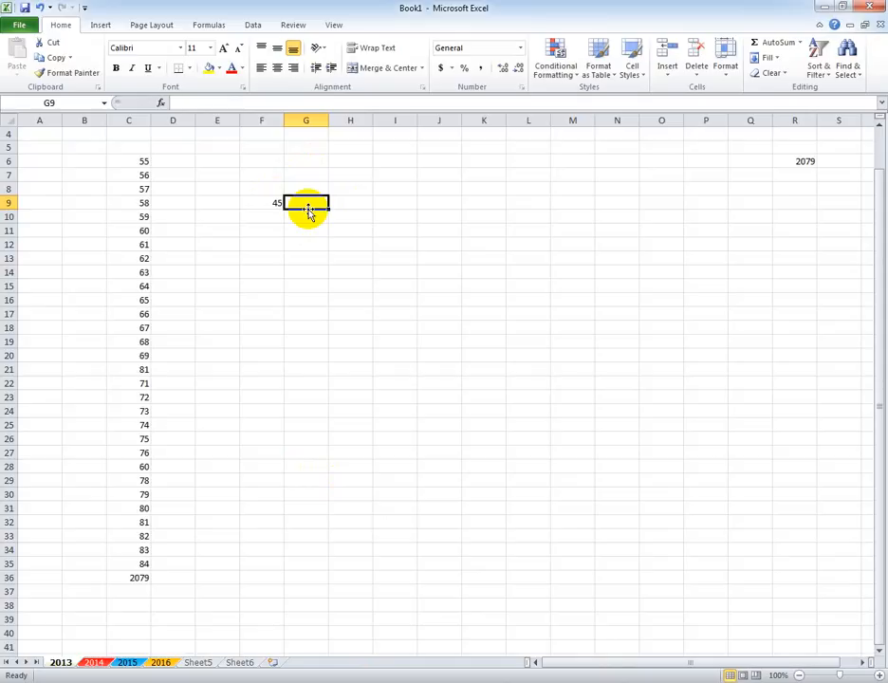
type("45")
left_click(370, 301)
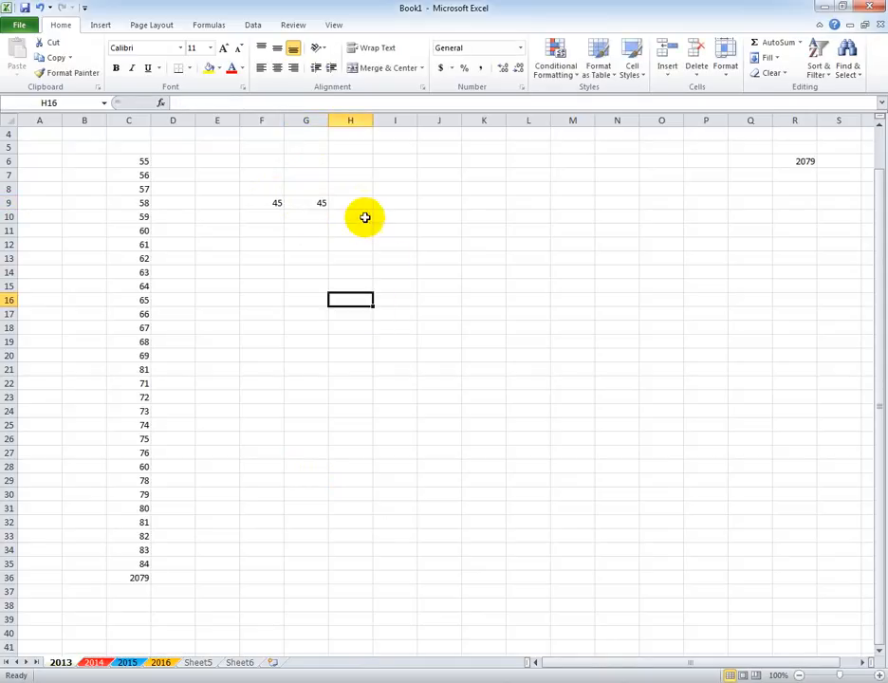
left_click(366, 204)
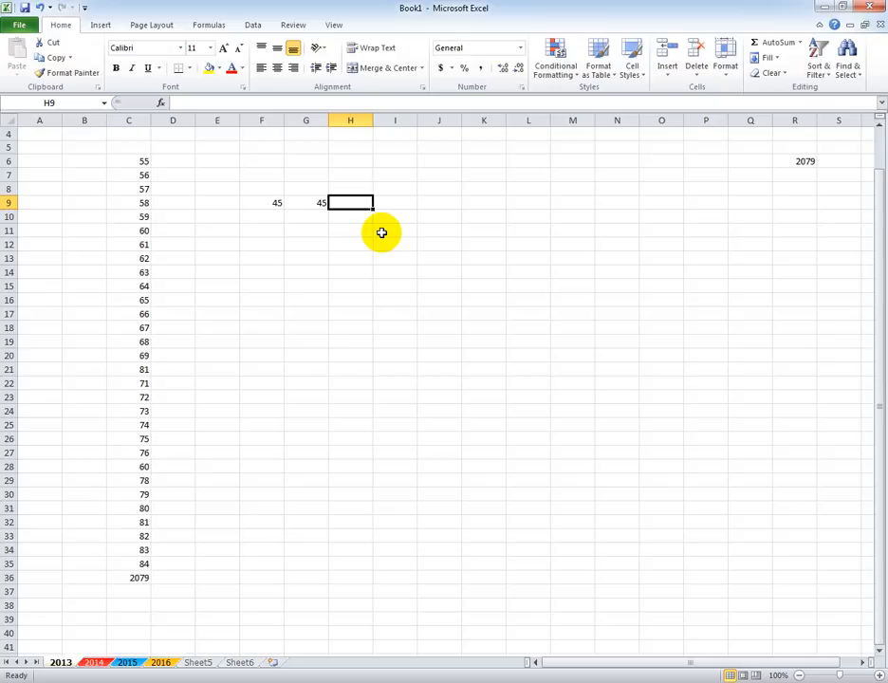
Change the value of cell G9 to 25.
left_click(322, 207)
type("25")
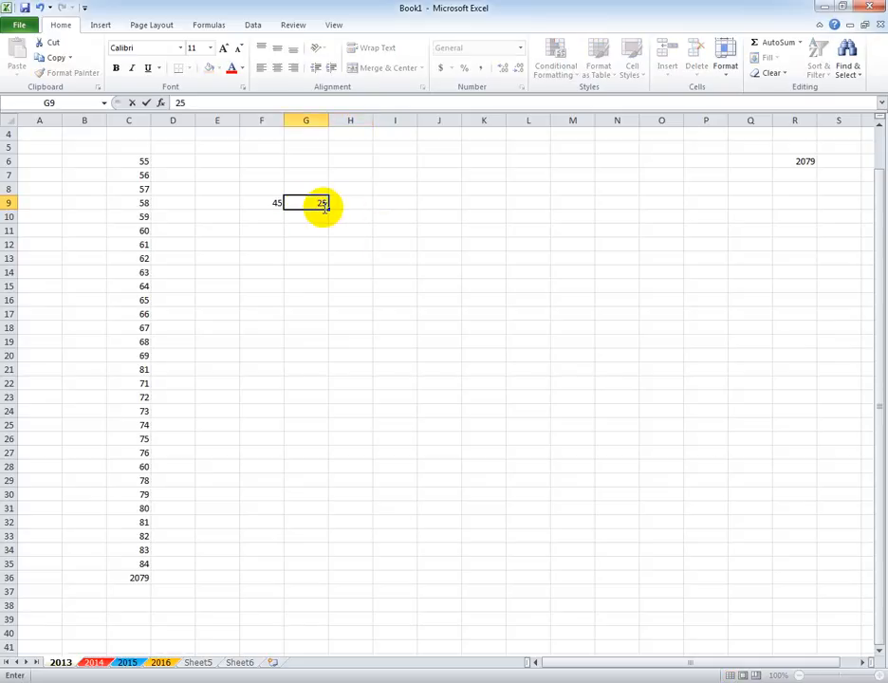
key("Tab")
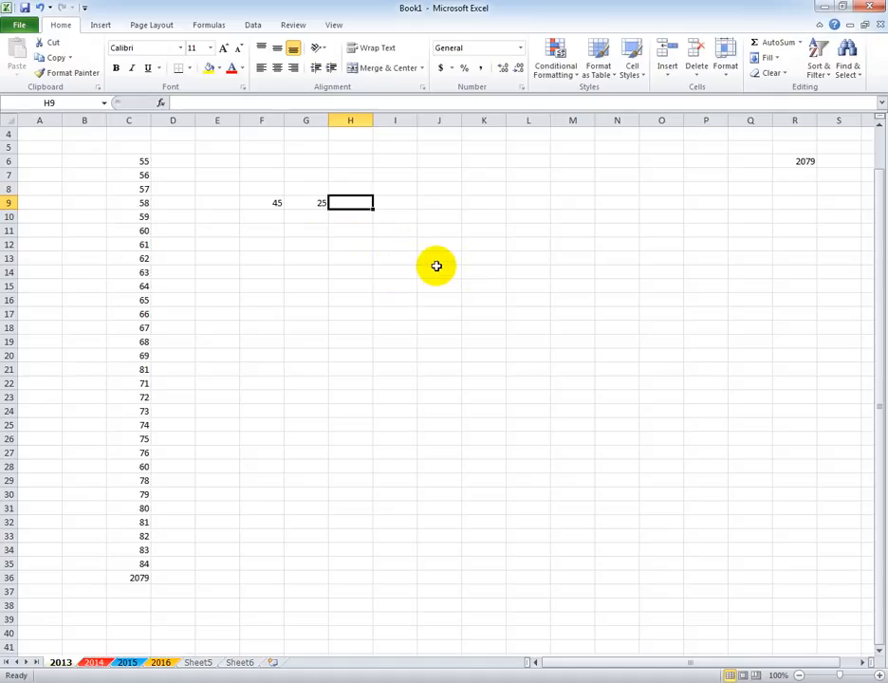
Fill F9 and G9 down to row 23 as series increasing by one, giving 45 to 59 and 25 to 39.
left_click(275, 203)
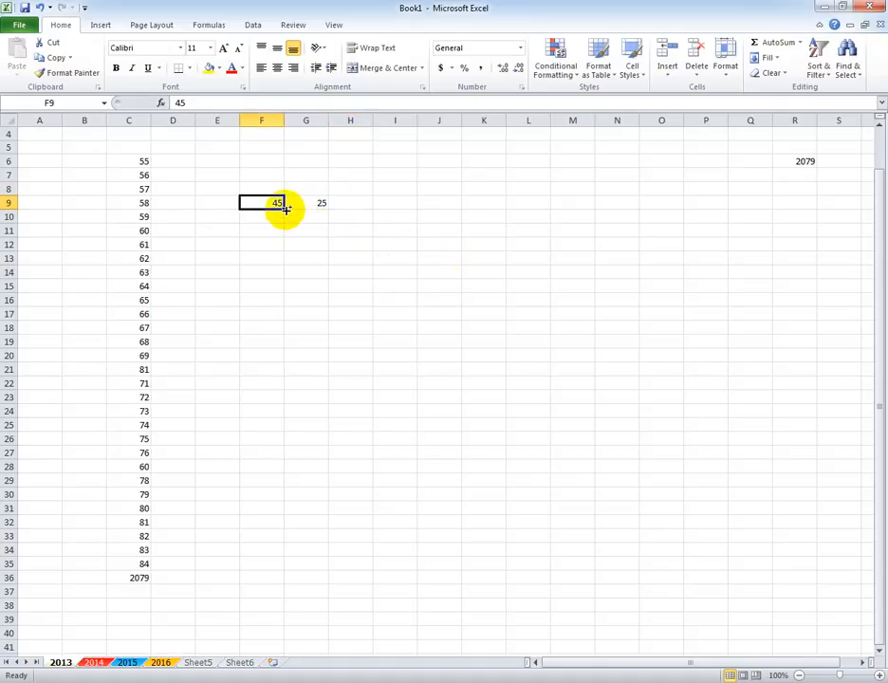
left_click_drag(284, 209, 284, 398)
left_click(321, 203)
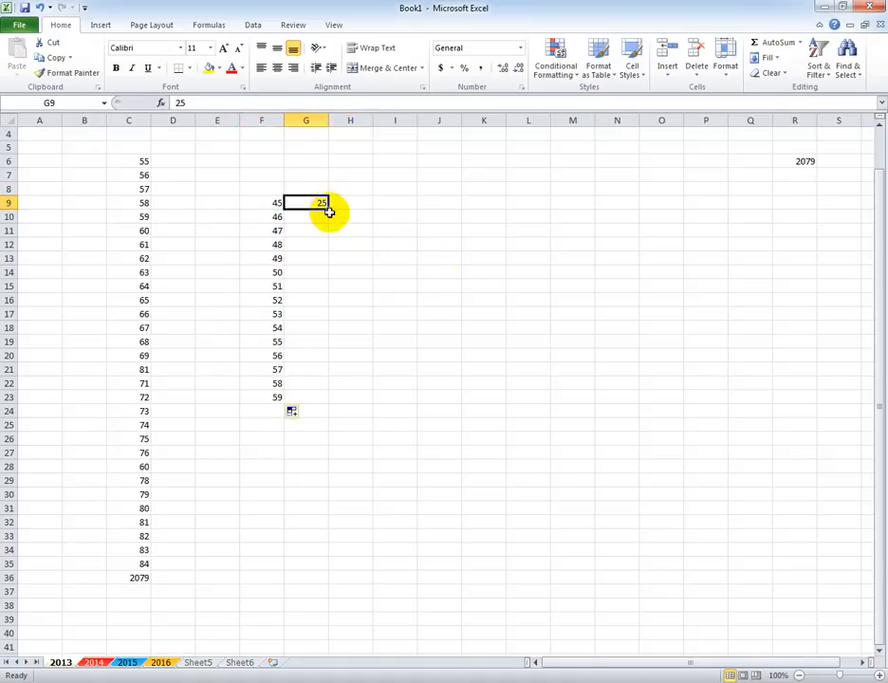
left_click_drag(329, 210, 335, 398)
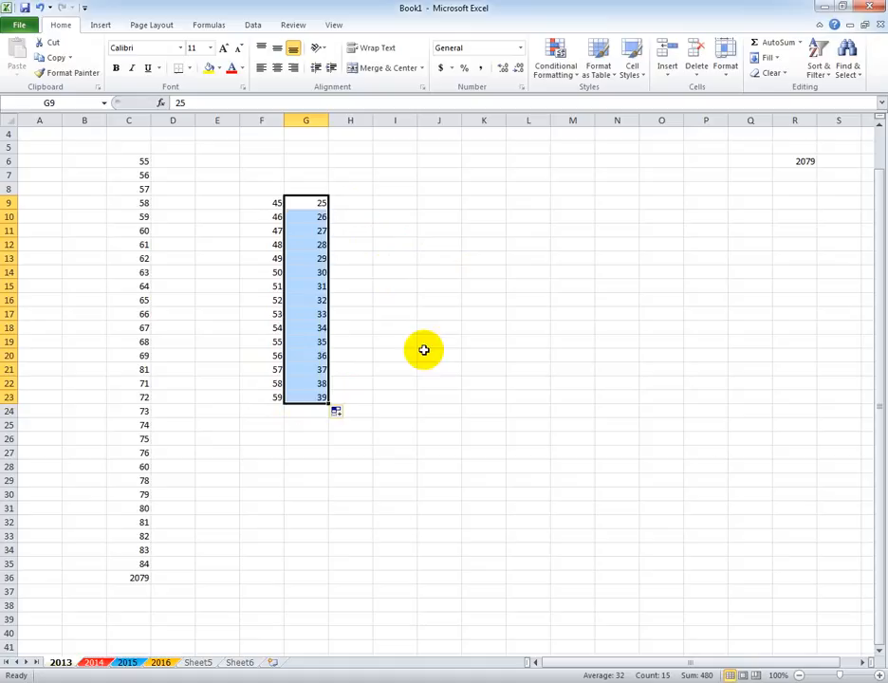
Enter the subtraction formula =45-25 in cell H9 using the literal numbers.
left_click(368, 205)
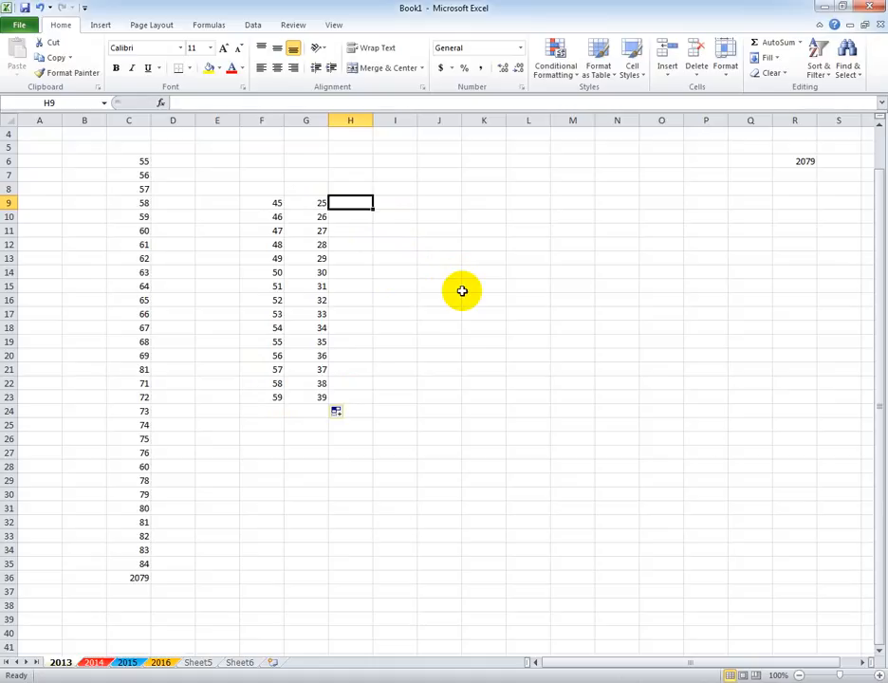
type("=")
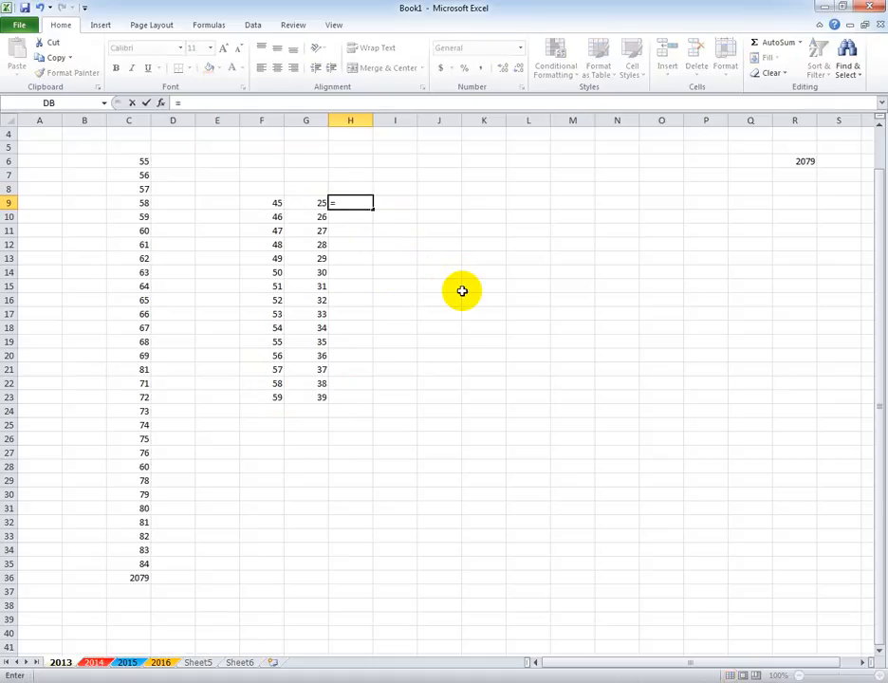
type("45-25")
key("Return")
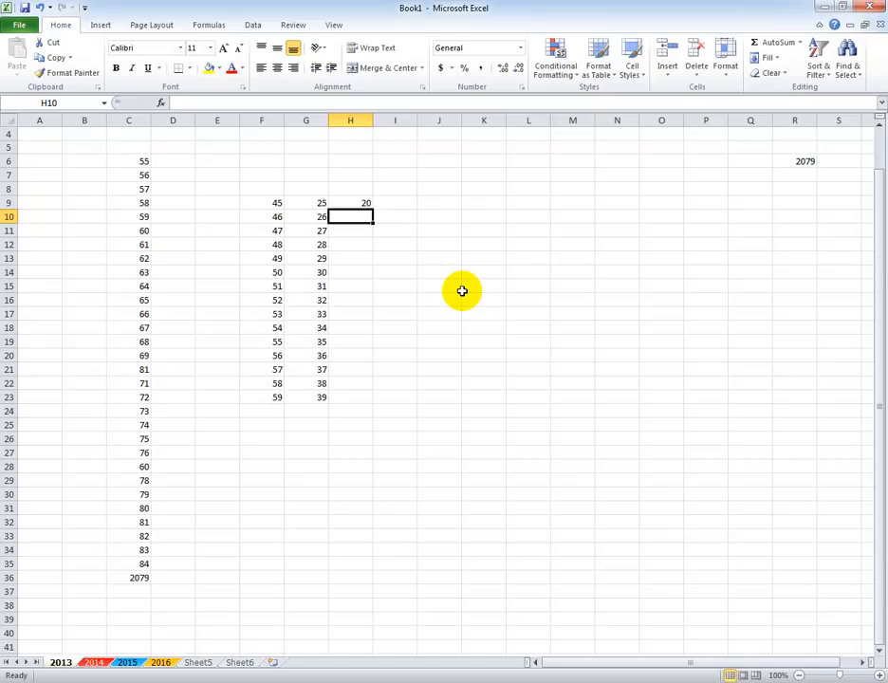
Clear cell H9 and rebuild the subtraction with cell references as =F9-G9.
key("Up")
key("BackSpace")
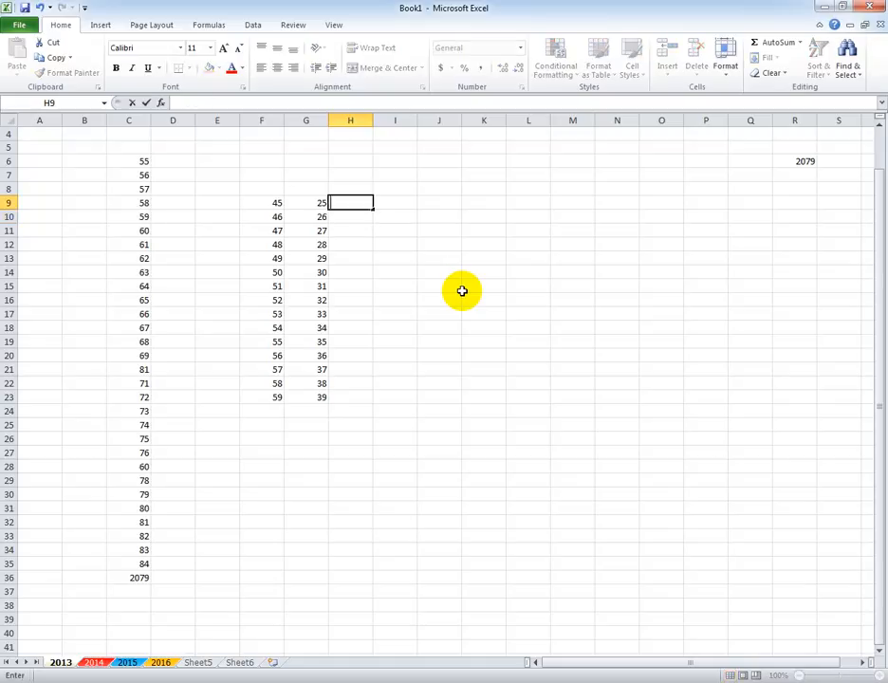
type("=")
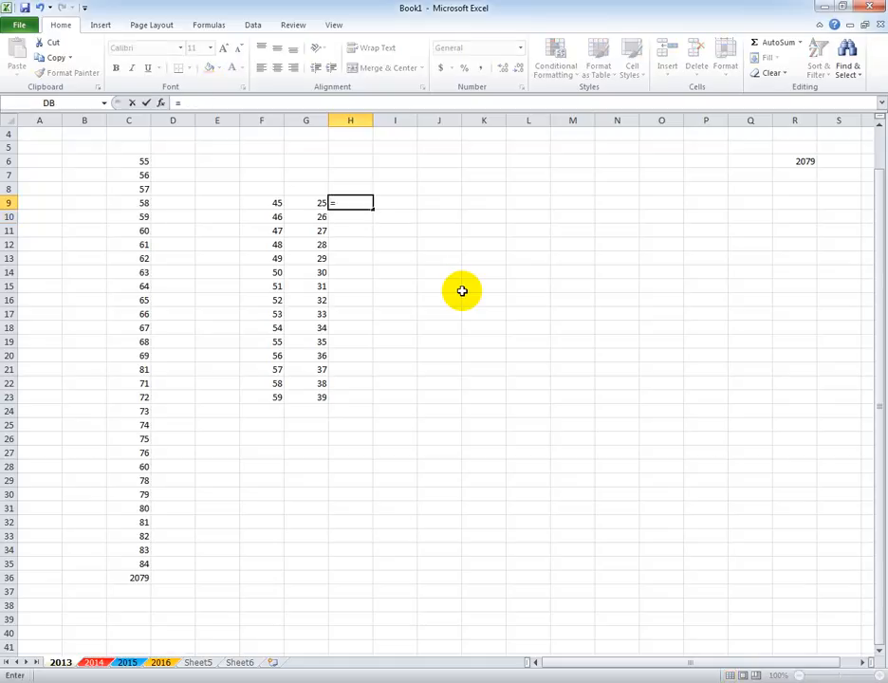
left_click(272, 201)
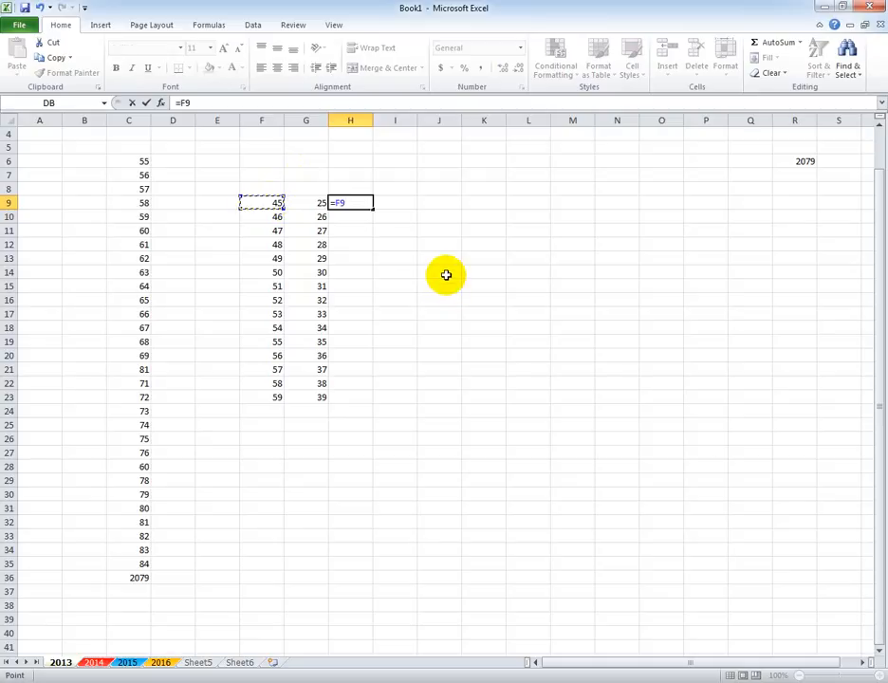
type("-")
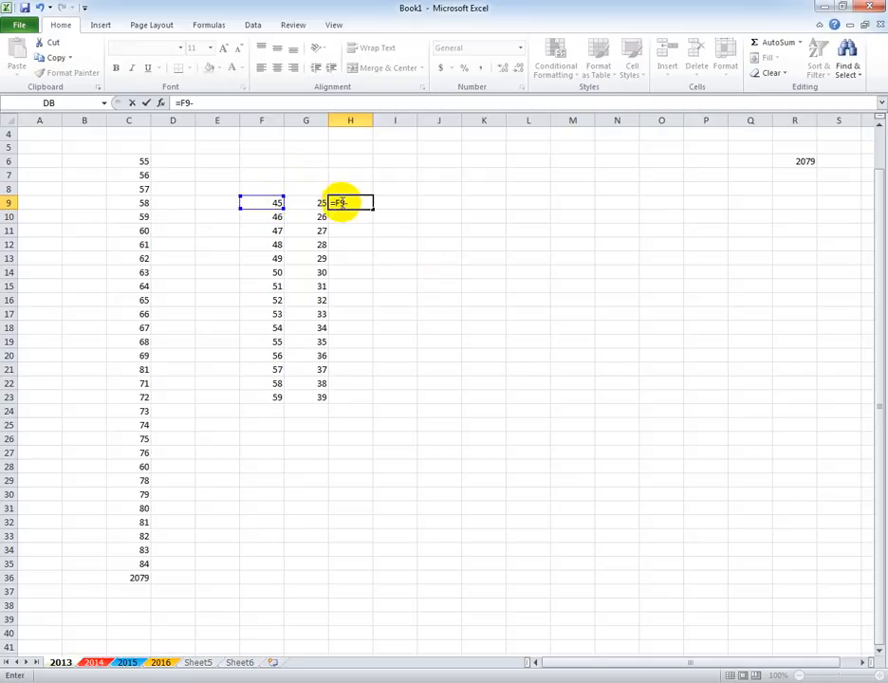
left_click(307, 202)
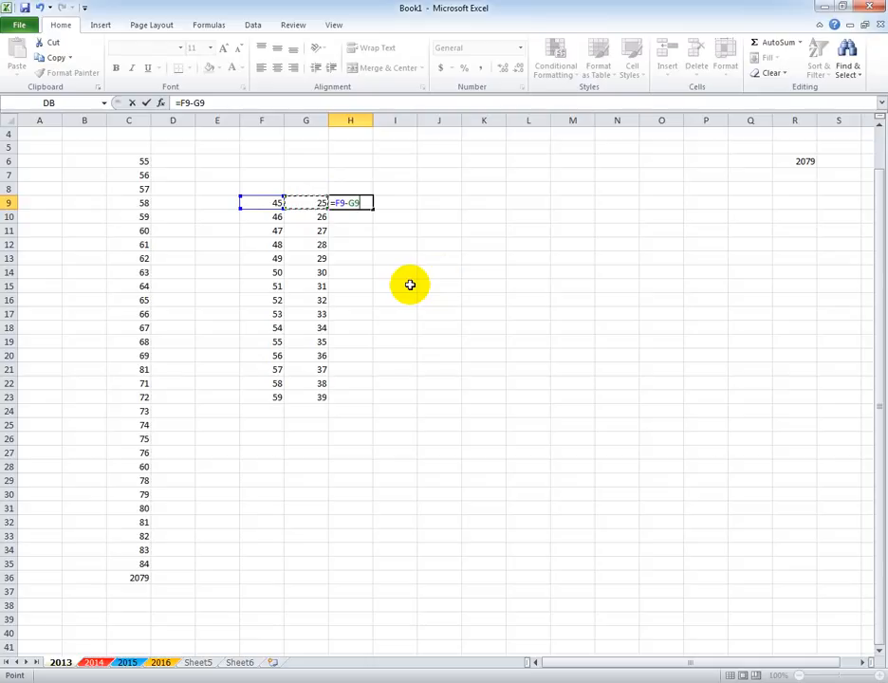
key("Return")
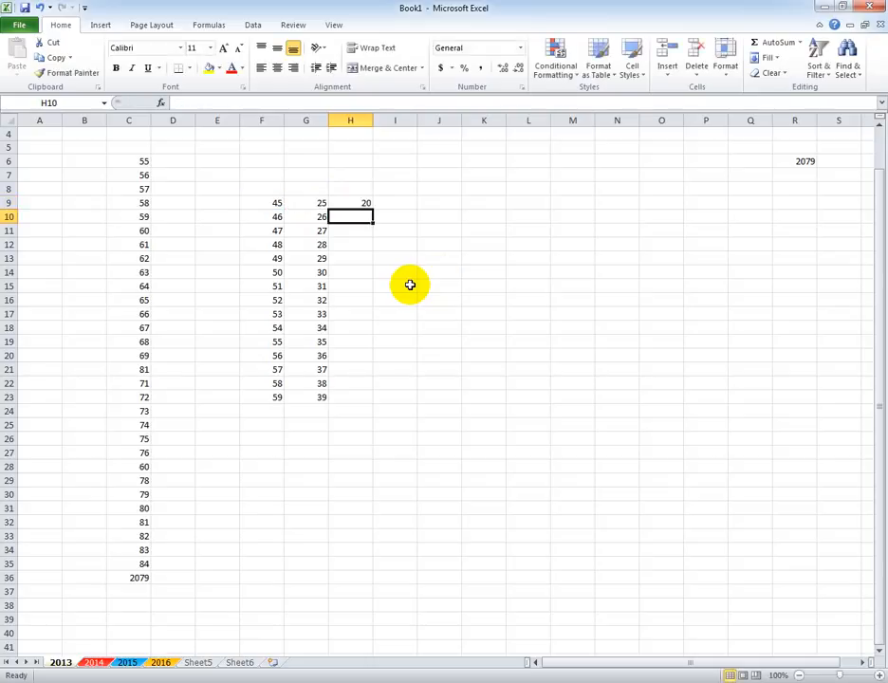
Check the formula in cell H9 and fill it down through cell H23.
left_click(363, 203)
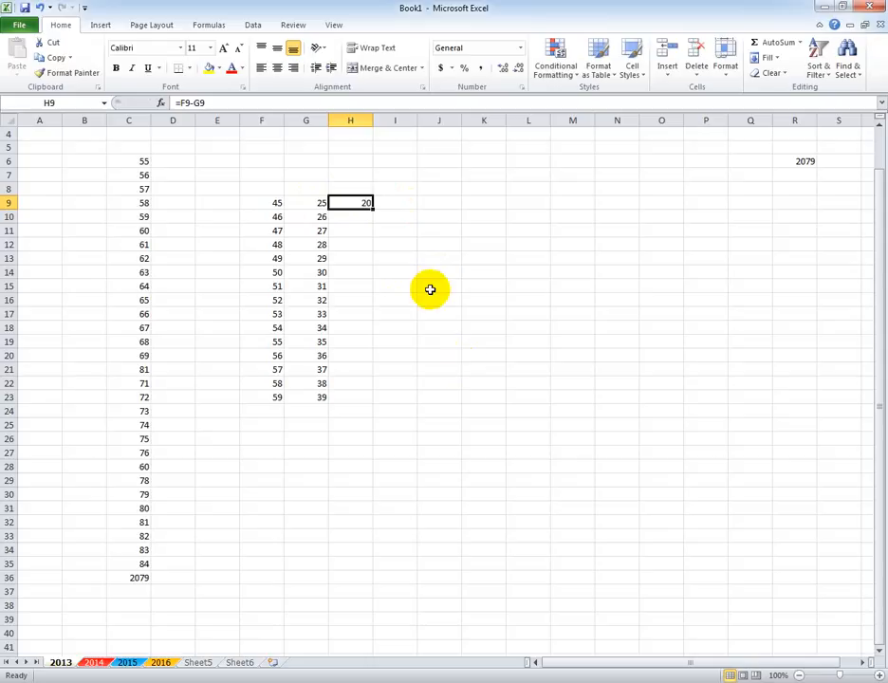
left_click(376, 270)
left_click(370, 203)
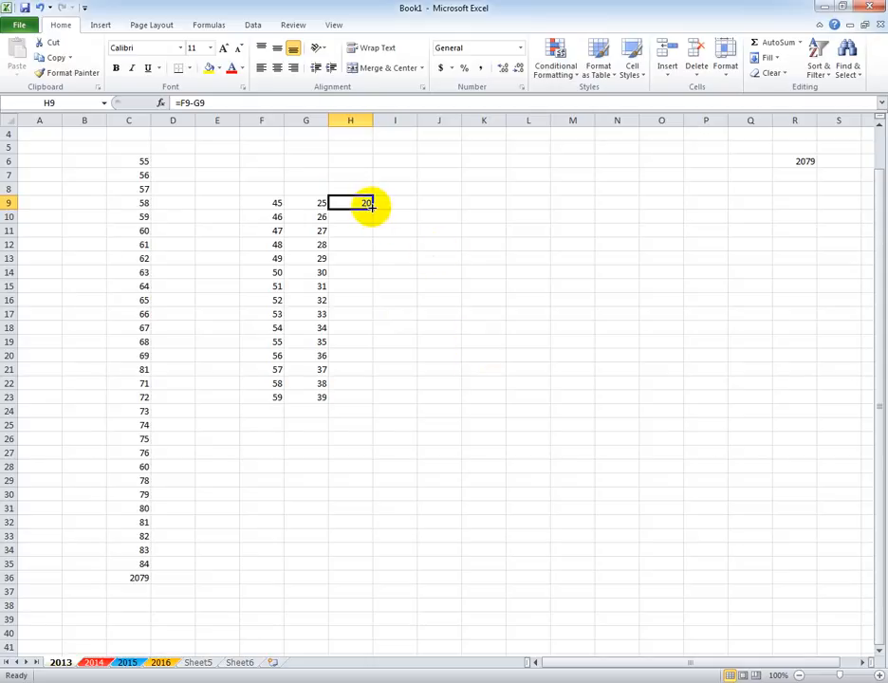
left_click_drag(372, 208, 372, 402)
left_click(515, 339)
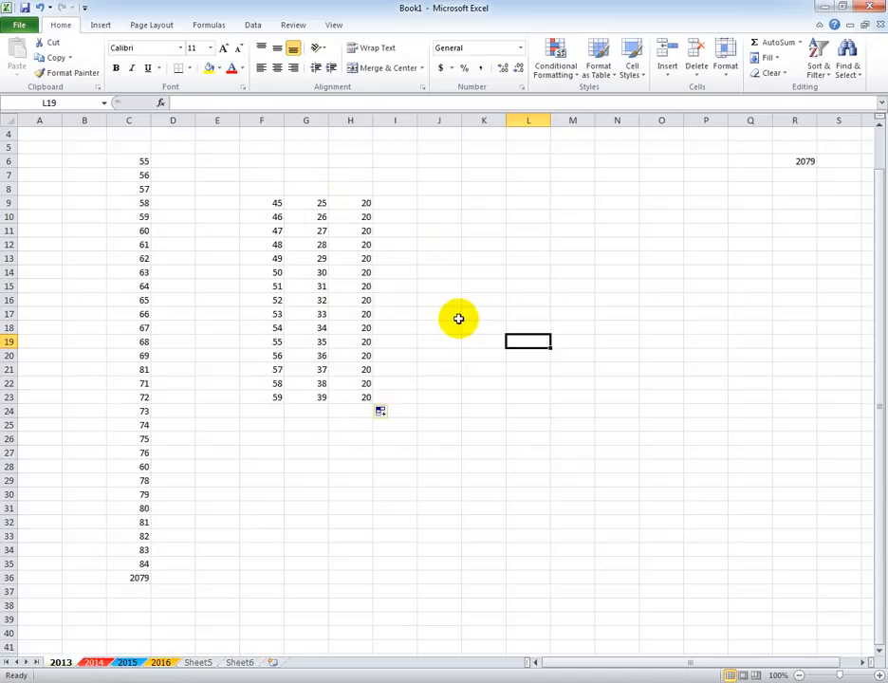
Clear the contents of the range H9:H24 and select cell H9 again.
left_click_drag(369, 204, 351, 411)
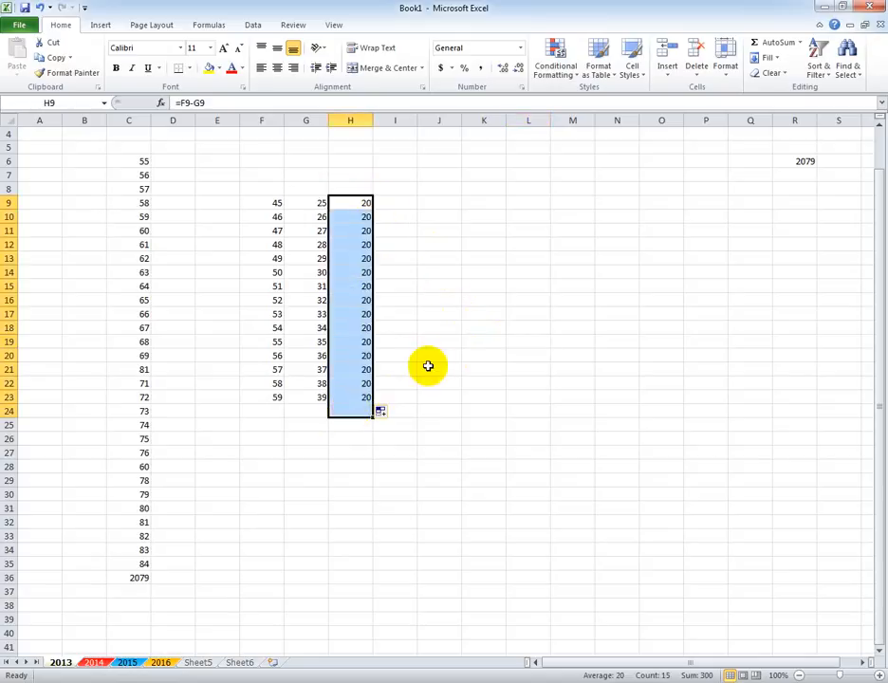
key("Delete")
left_click(363, 204)
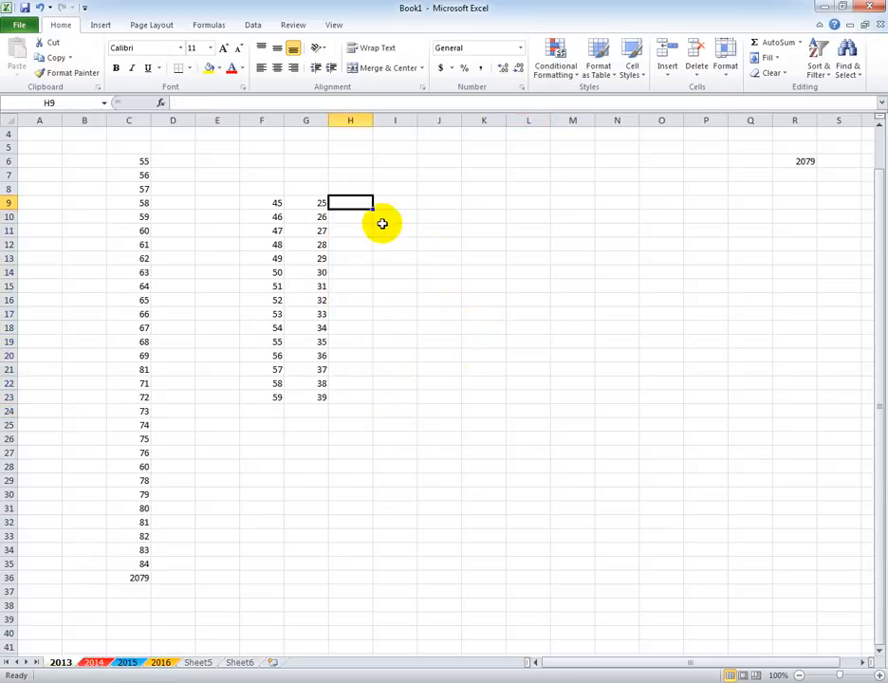
Enter the literal subtraction =45-25 in cell H9 and fill it down through cell H24.
type("=")
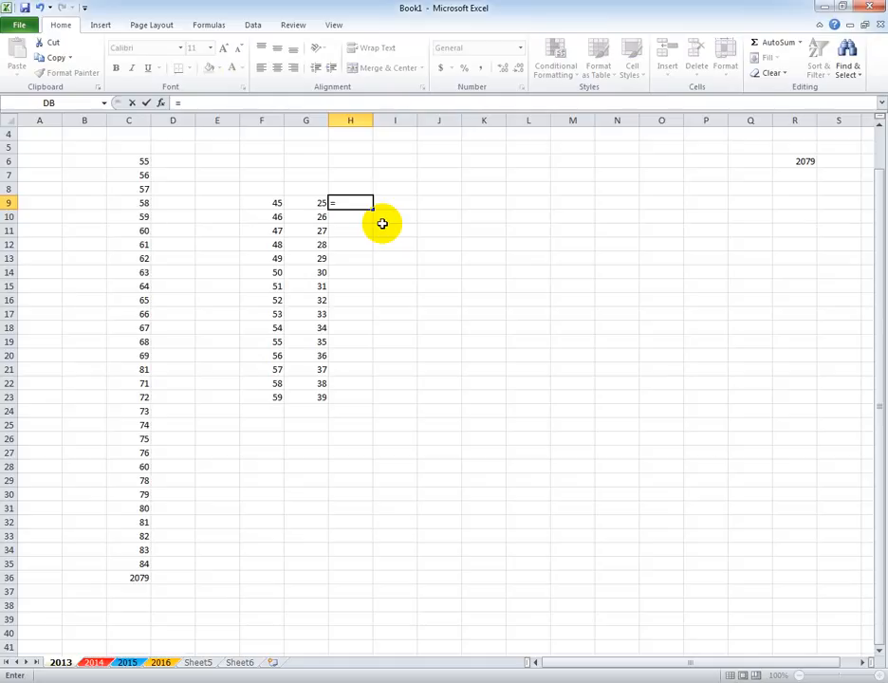
type("45-25")
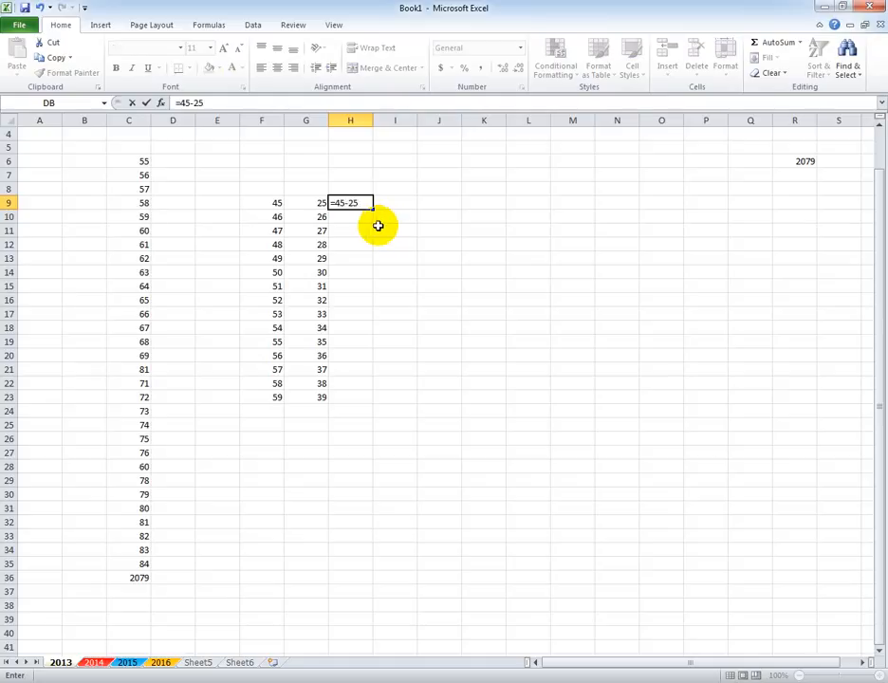
left_click(380, 257)
left_click(362, 204)
left_click_drag(372, 209, 367, 418)
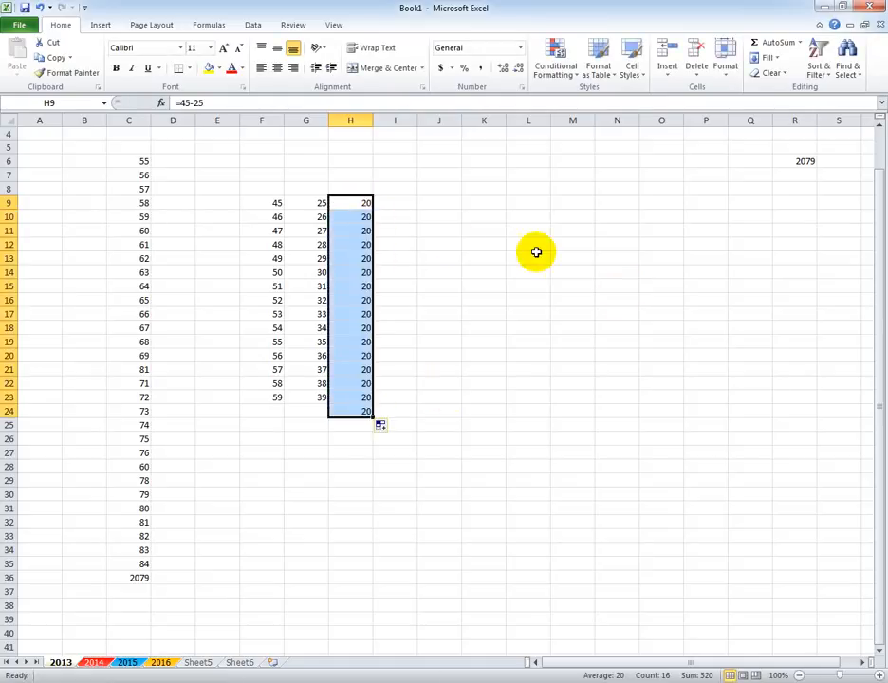
Change the value in cell F13 to 55.
left_click(281, 259)
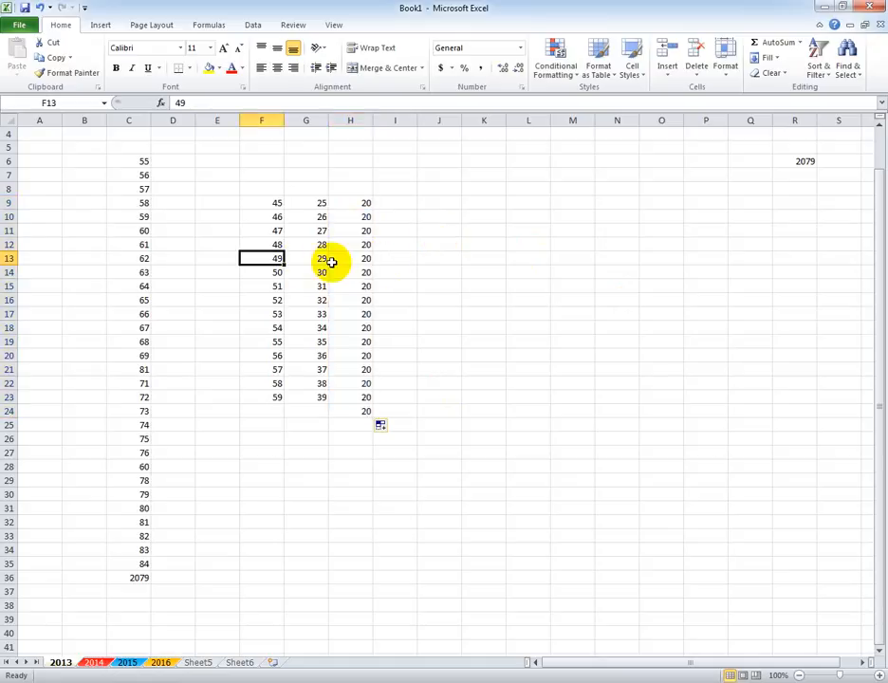
type("55")
left_click(544, 275)
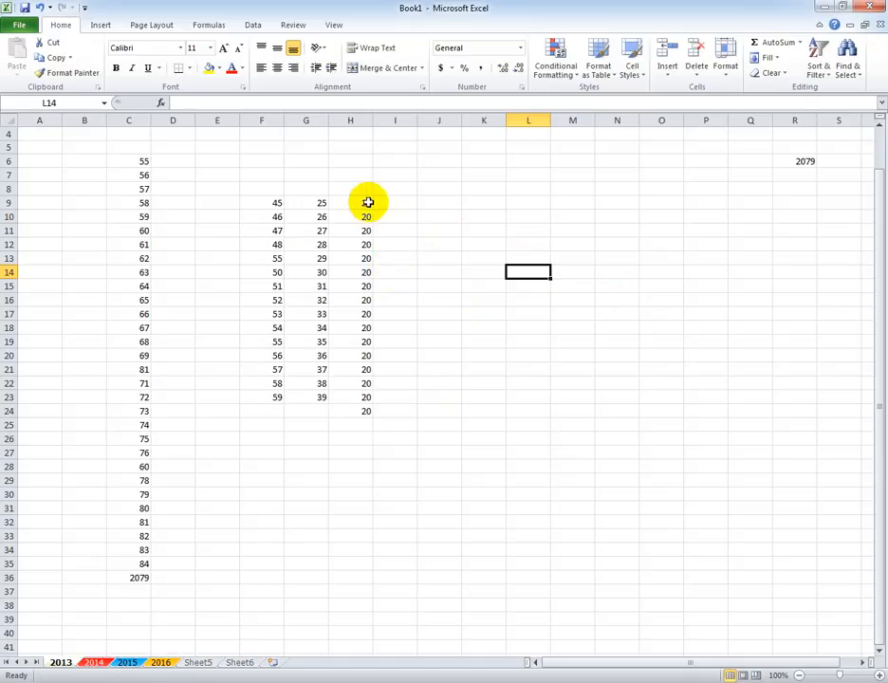
Clear the literal subtraction results from column H, rows 9 to 24.
left_click_drag(369, 202, 362, 426)
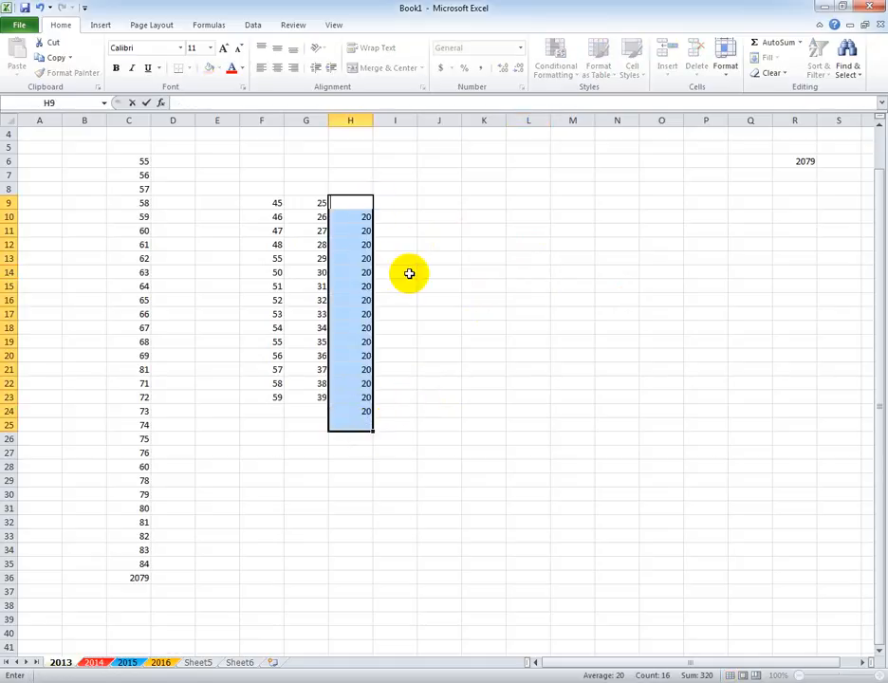
left_click(437, 299)
left_click_drag(367, 216, 365, 396)
key("Delete")
key("shift+Left")
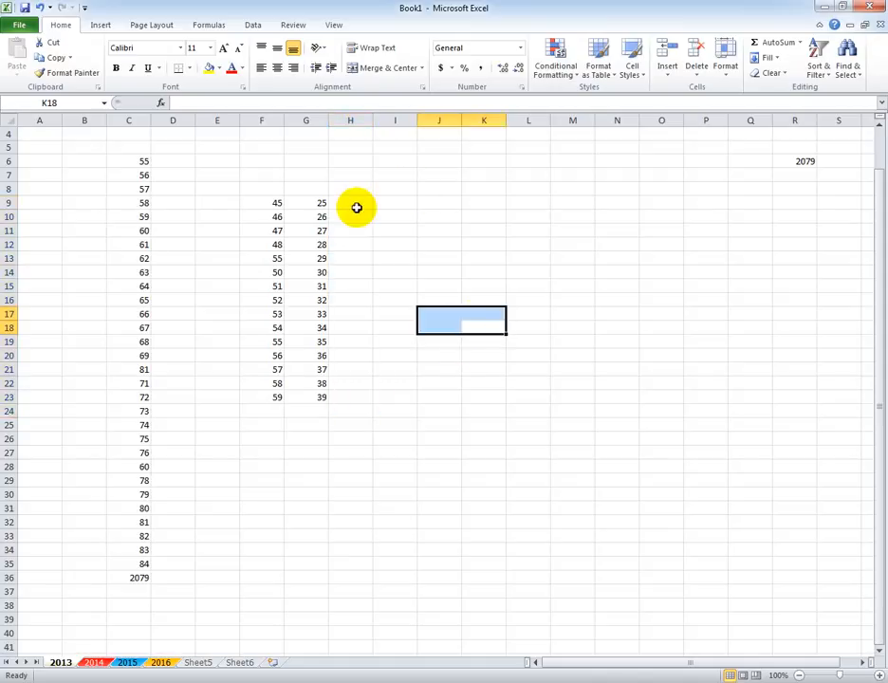
Enter the subtraction formula =F9-G9 in cell H9 using cell references.
left_click(357, 206)
type("=")
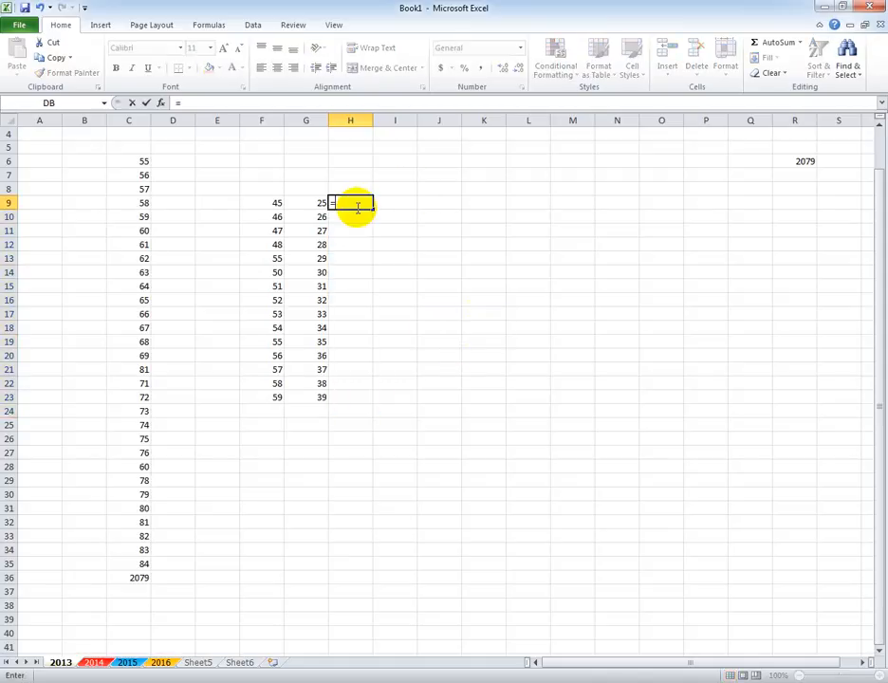
left_click(266, 203)
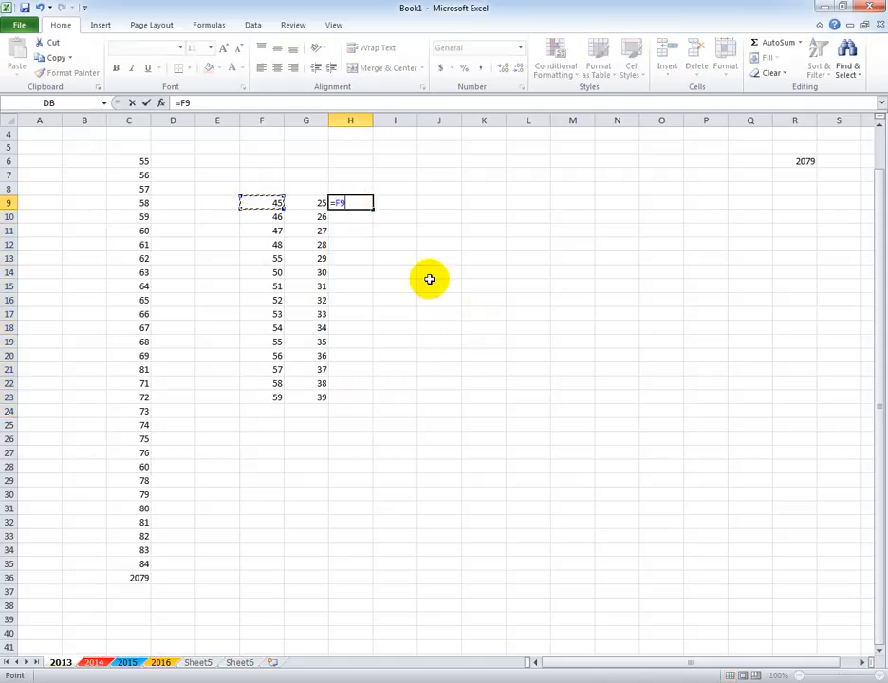
type("-")
left_click(309, 205)
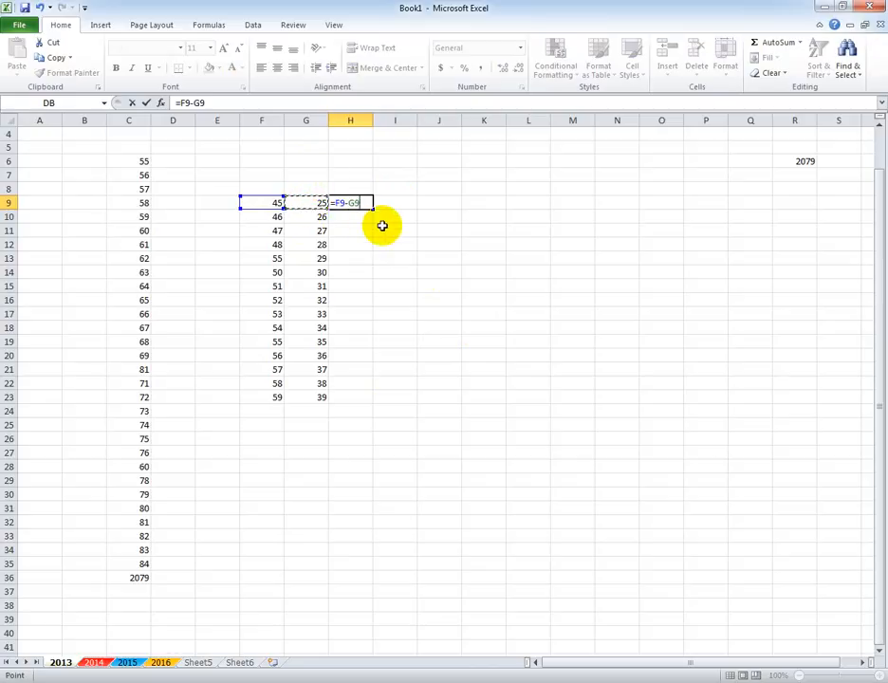
key("Return")
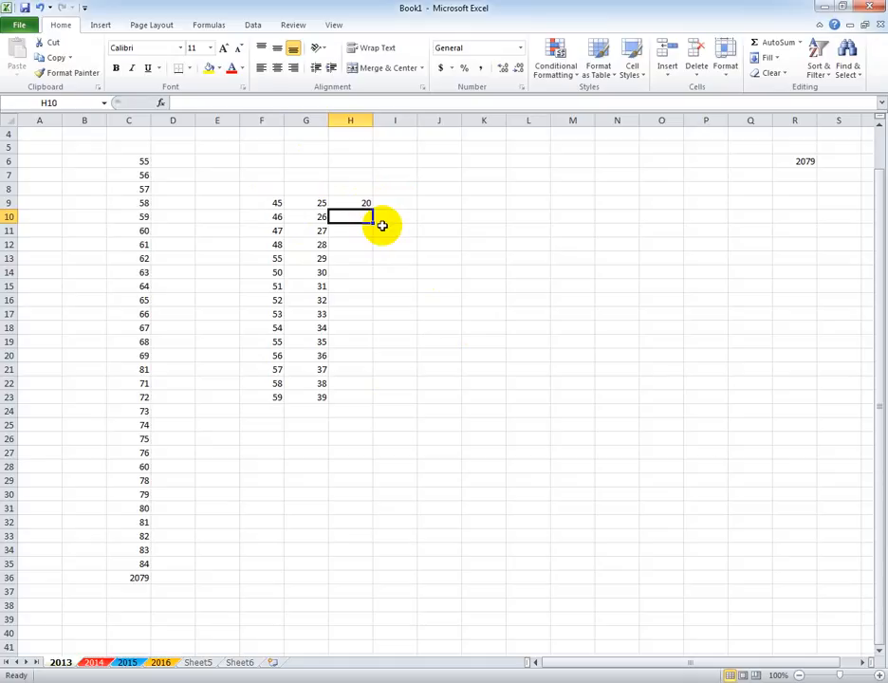
Fill the cell-reference formula from H9 down through cell H37.
left_click(370, 205)
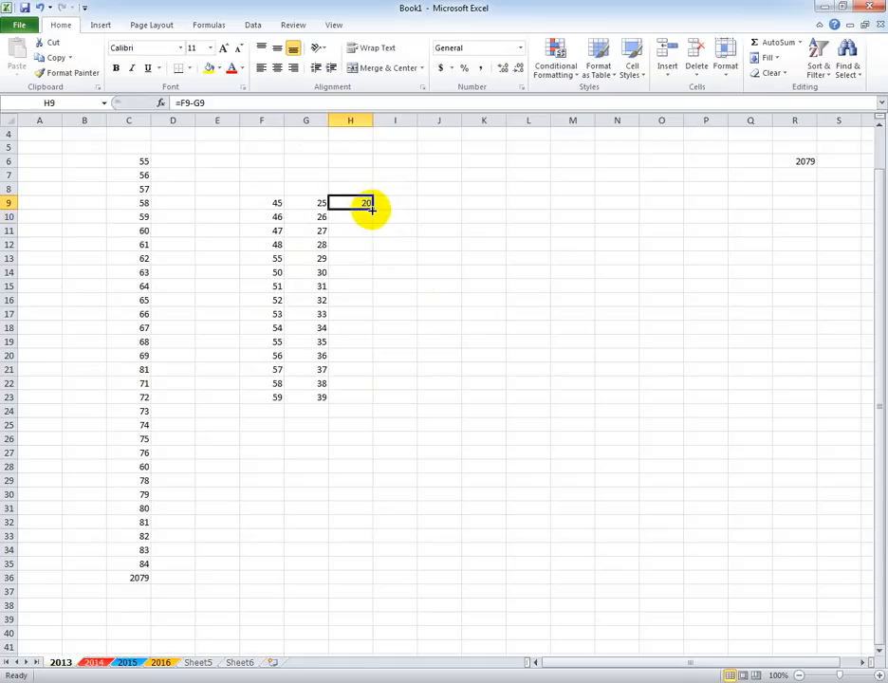
left_click_drag(373, 210, 356, 593)
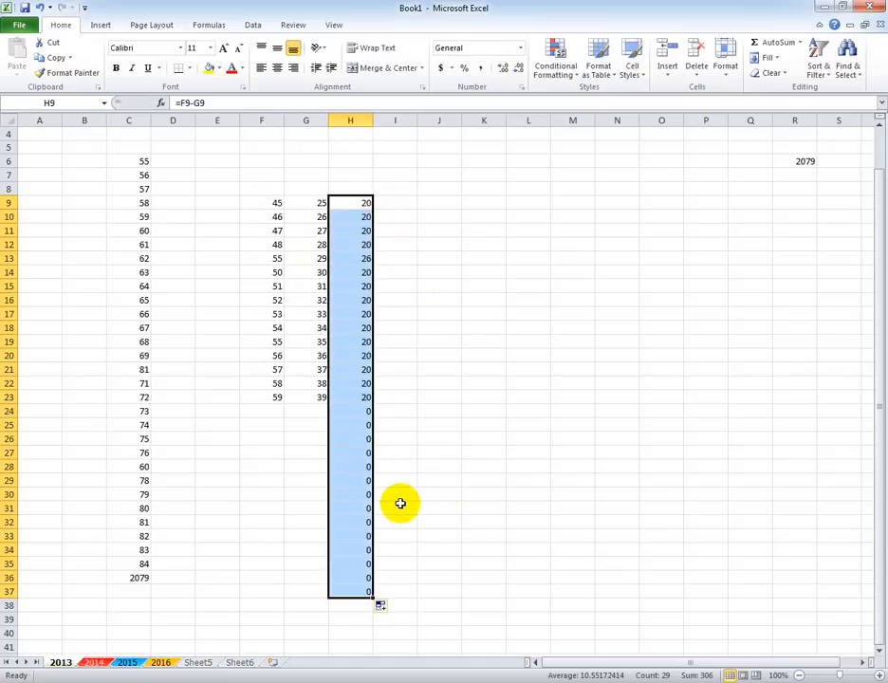
left_click(476, 478)
Extend the number columns in row 24 by entering 25 in F24 and 12 in G24.
left_click(272, 414)
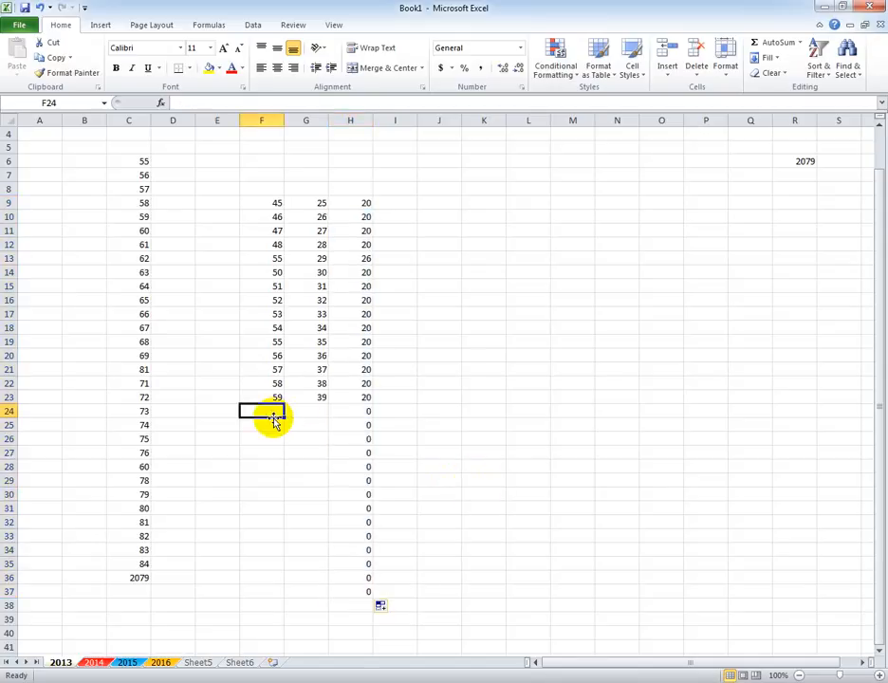
type("25")
key("Tab")
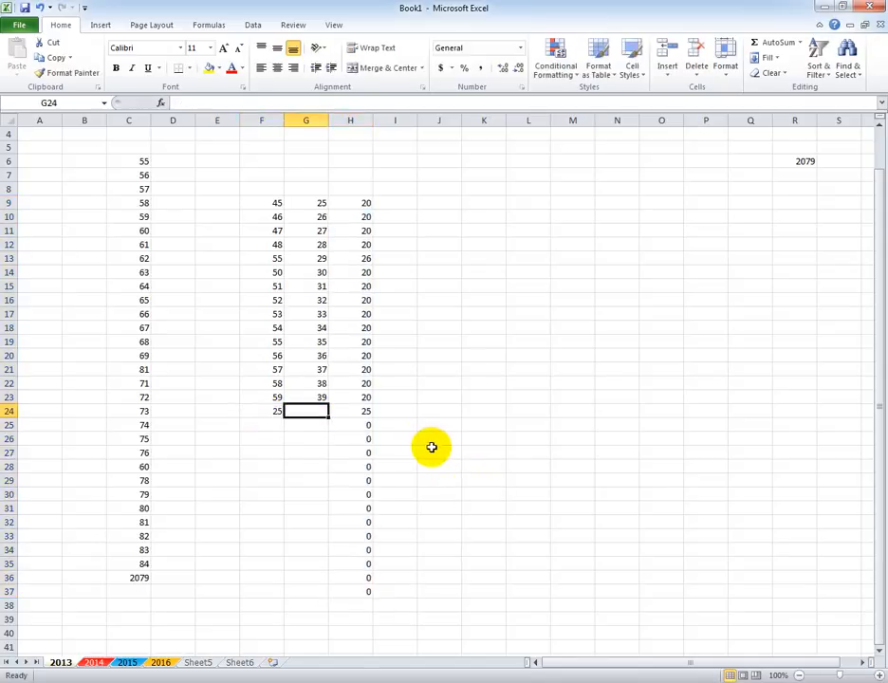
type("12")
left_click(535, 412)
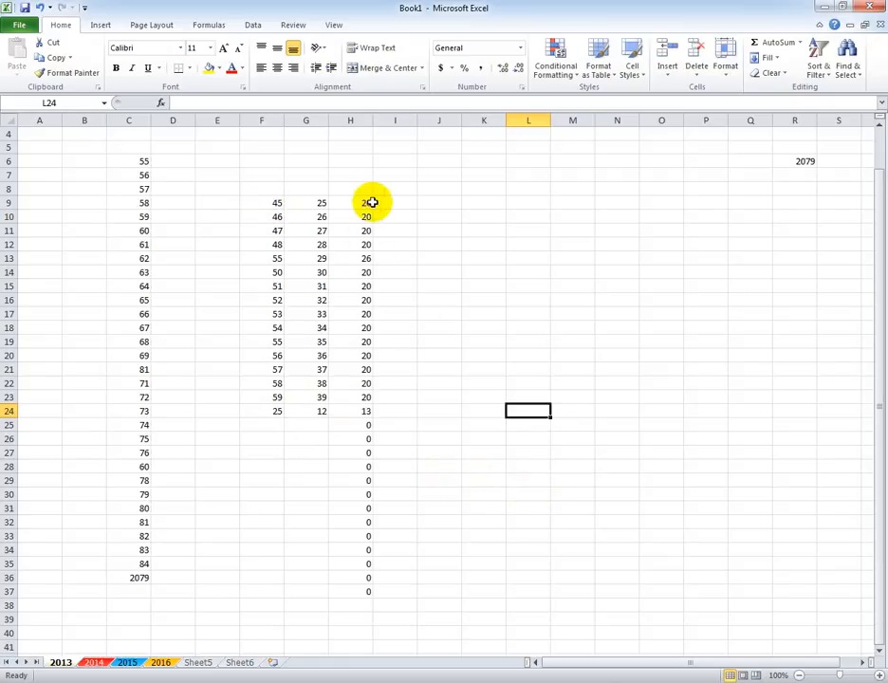
Inspect the contents of cells F9 and G9 and the subtraction formulas in H9 and H25.
left_click(277, 203)
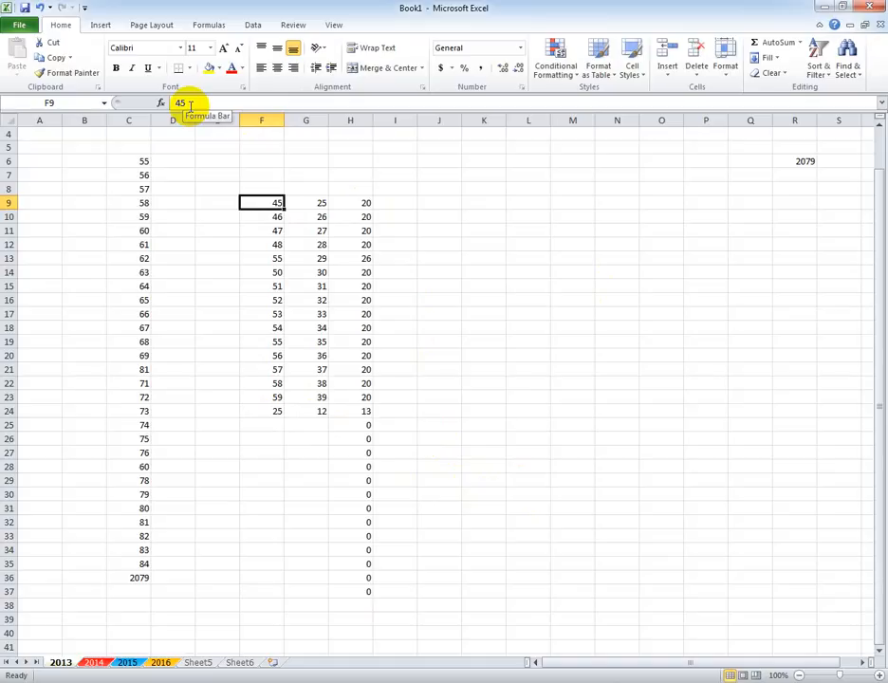
left_click(300, 203)
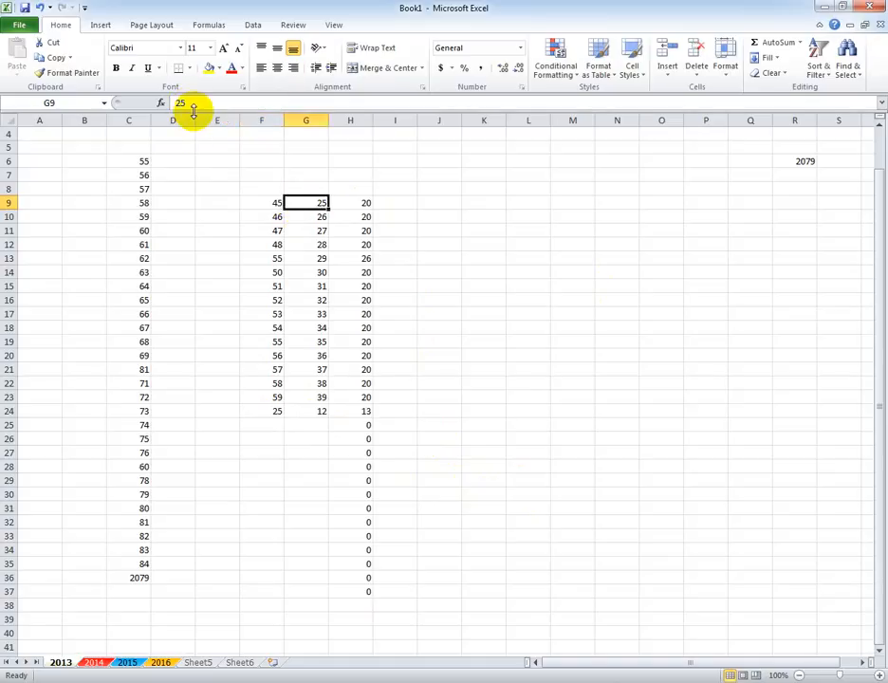
left_click(368, 200)
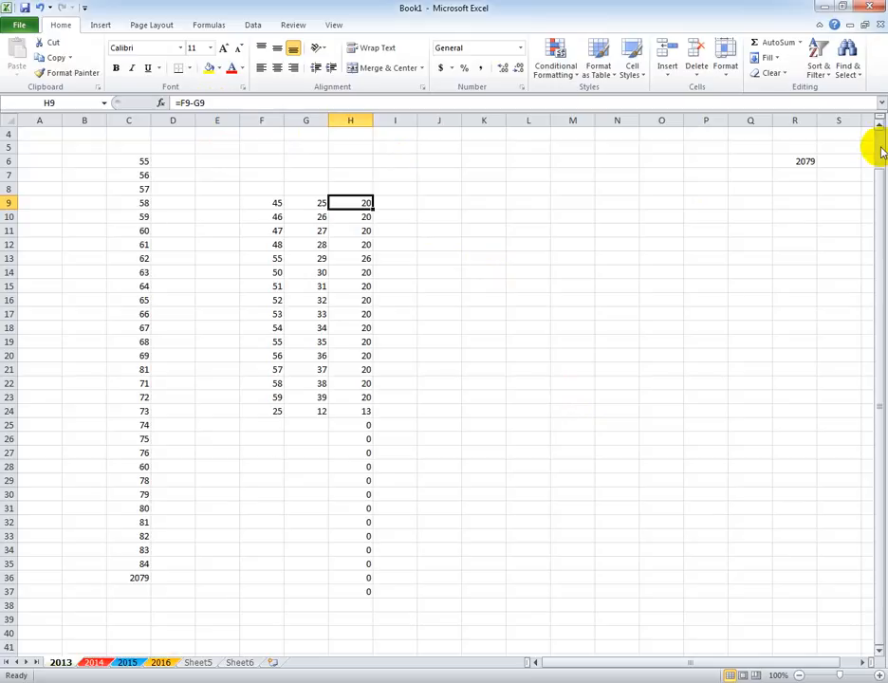
left_click(523, 341)
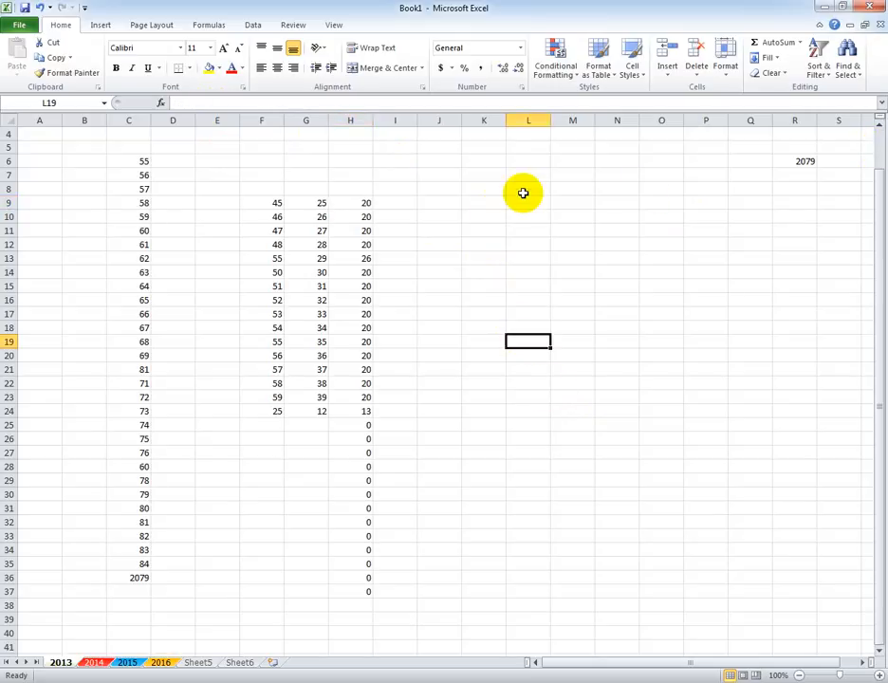
left_click(708, 189)
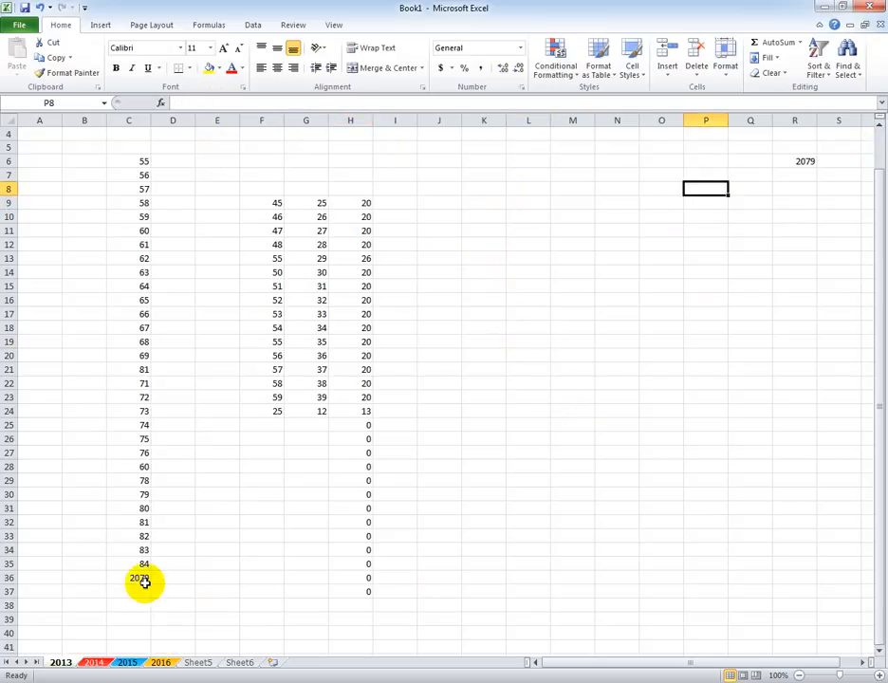
double_click(364, 427)
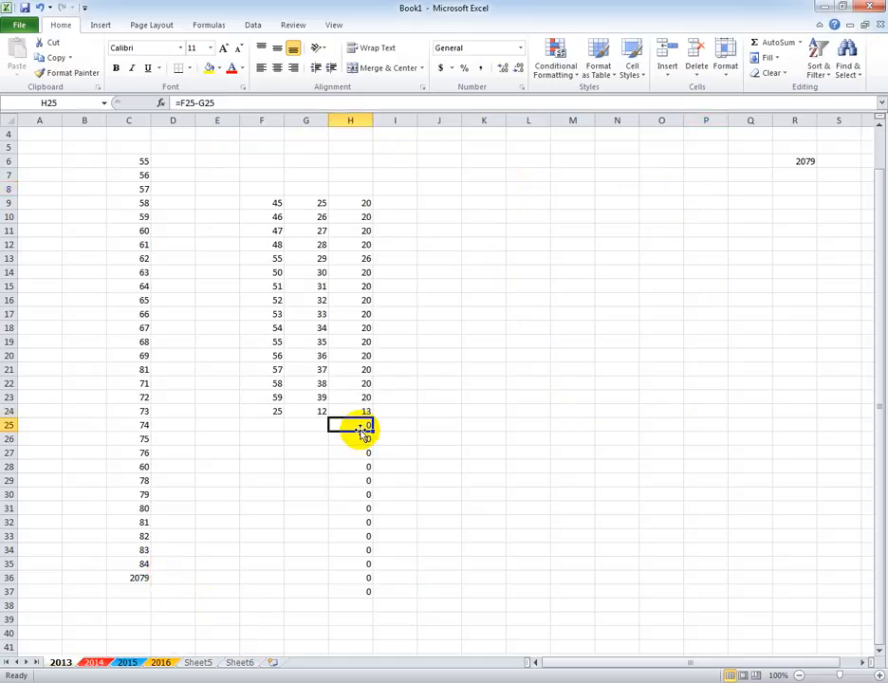
left_click(482, 441)
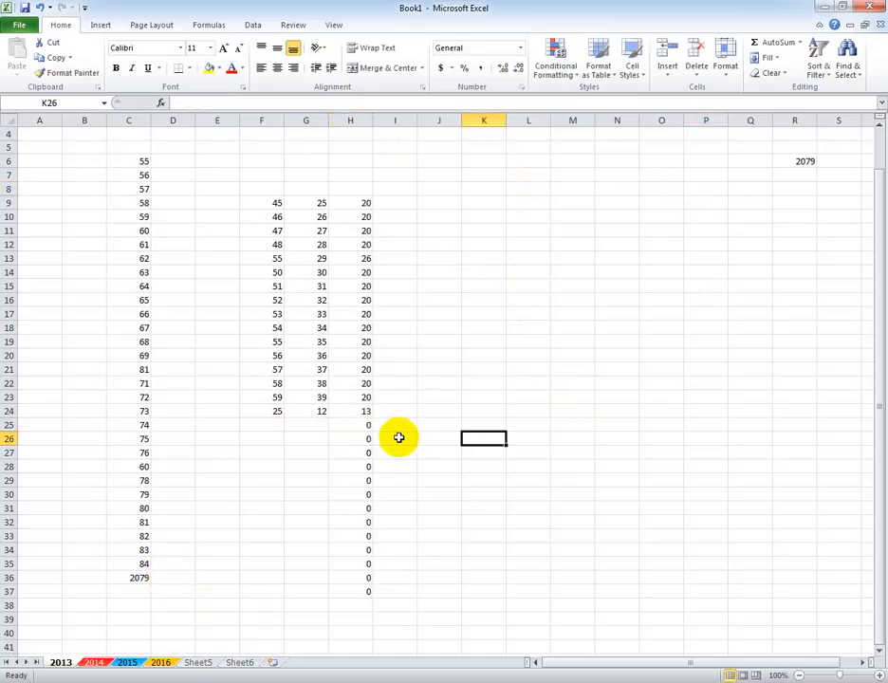
Clear the surplus subtraction formulas in column H from H25 down past H37.
left_click_drag(366, 425, 368, 623)
key("Delete")
left_click_drag(442, 565, 437, 552)
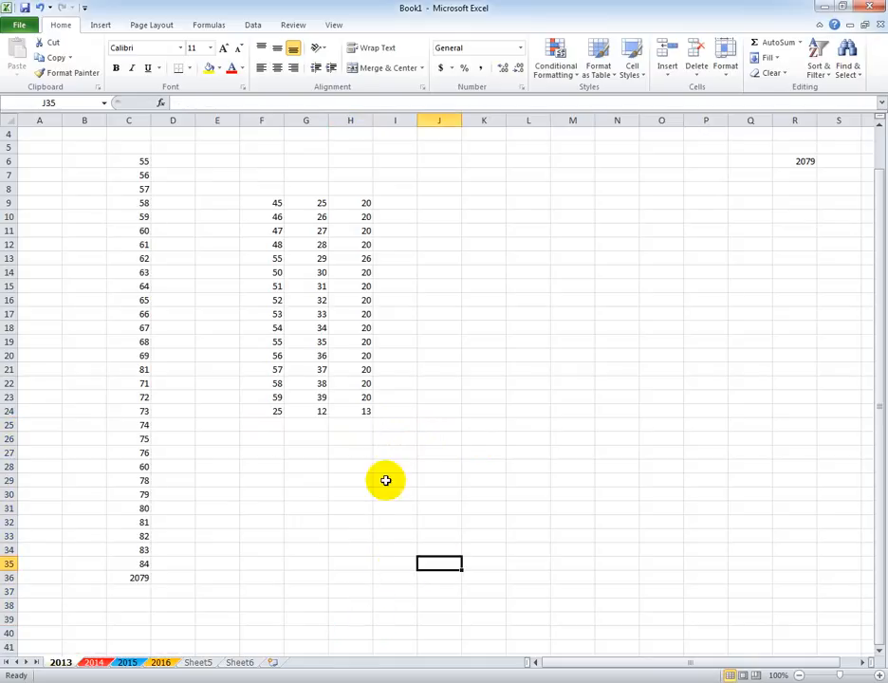
Total the subtraction results in cell H25 with a SUM of the range H9:H24.
left_click(361, 425)
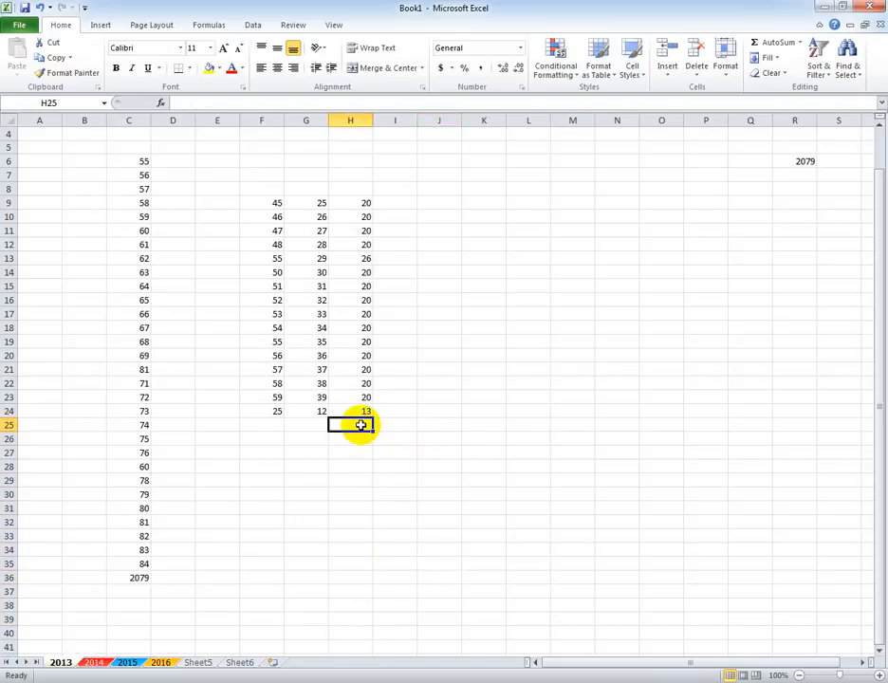
type("=sum")
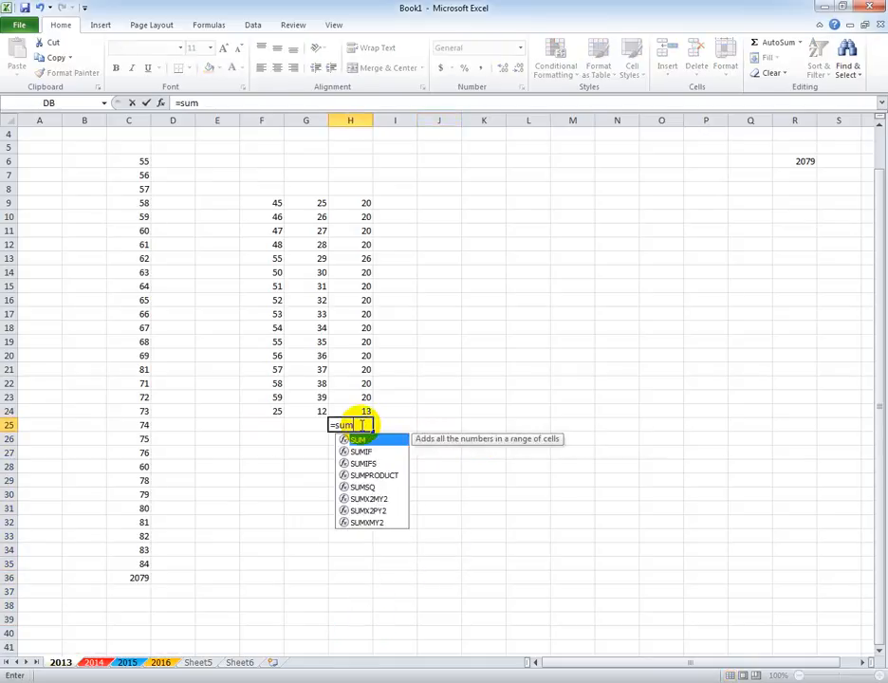
key("Tab")
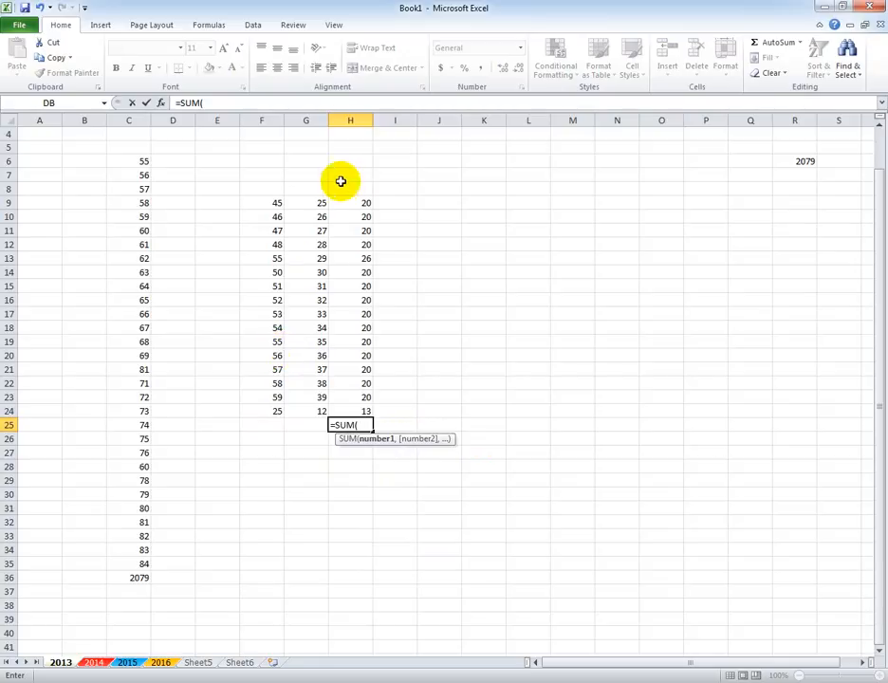
left_click_drag(353, 202, 349, 409)
key("Return")
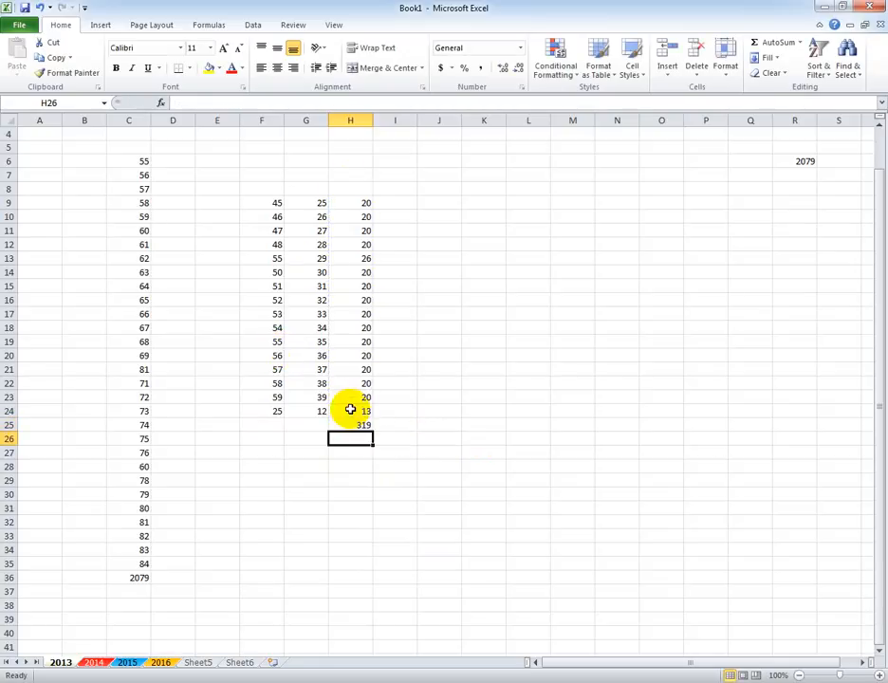
Subtract the two column totals in cell M13 with the formula =C36-H25.
left_click(578, 259)
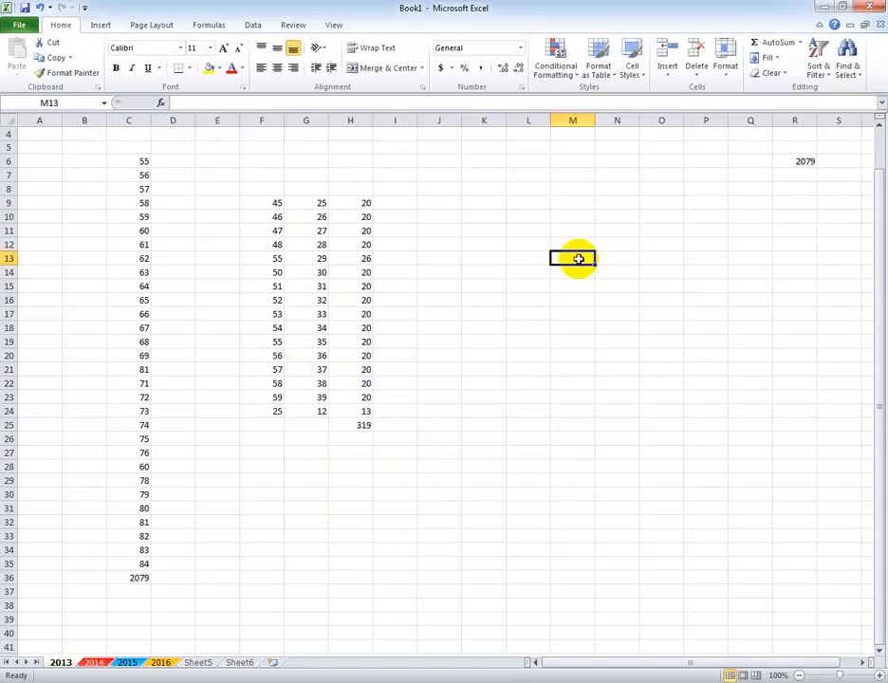
type("=")
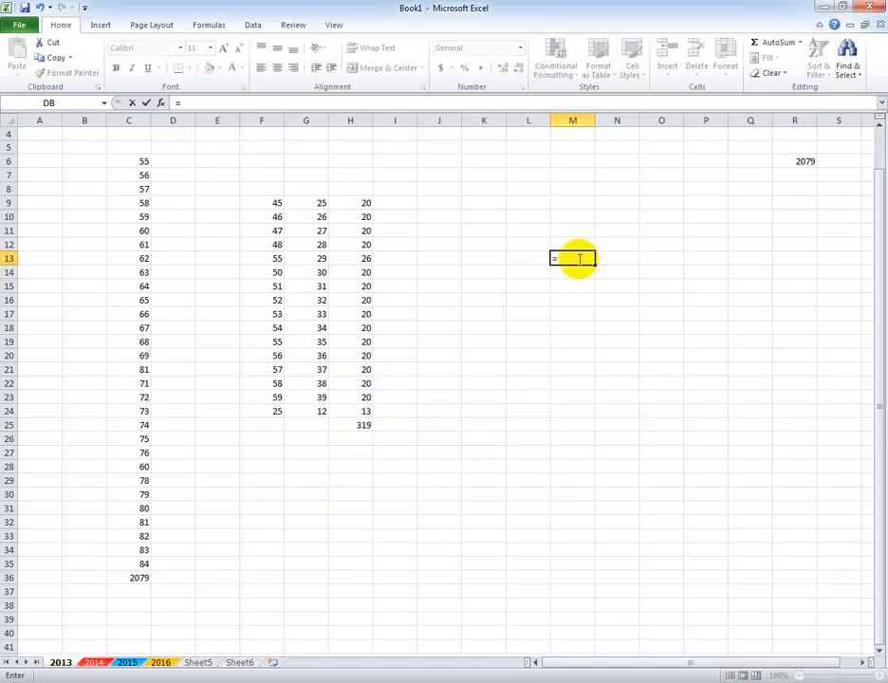
left_click(126, 574)
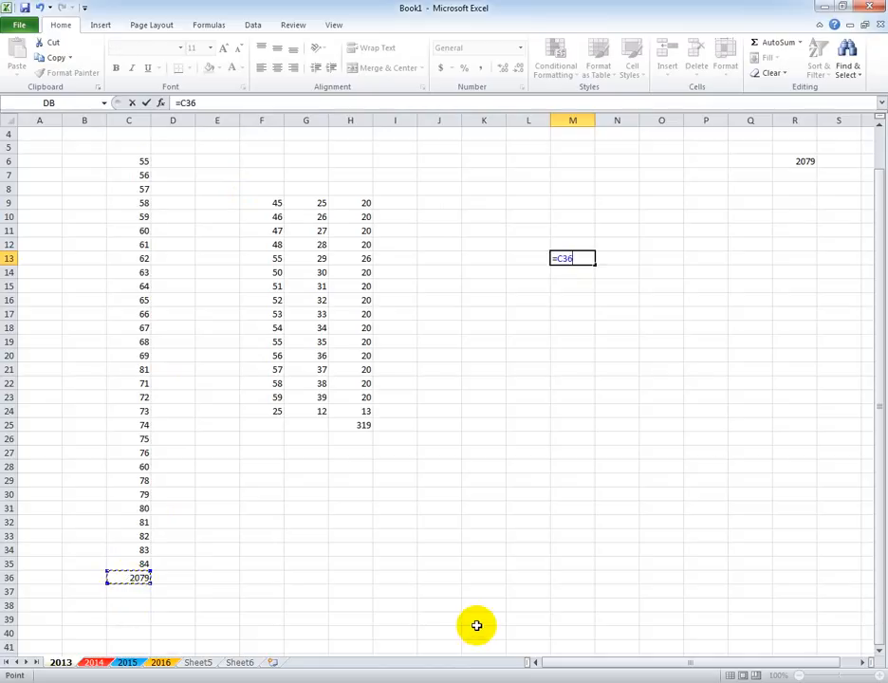
left_click(364, 424)
key("Return")
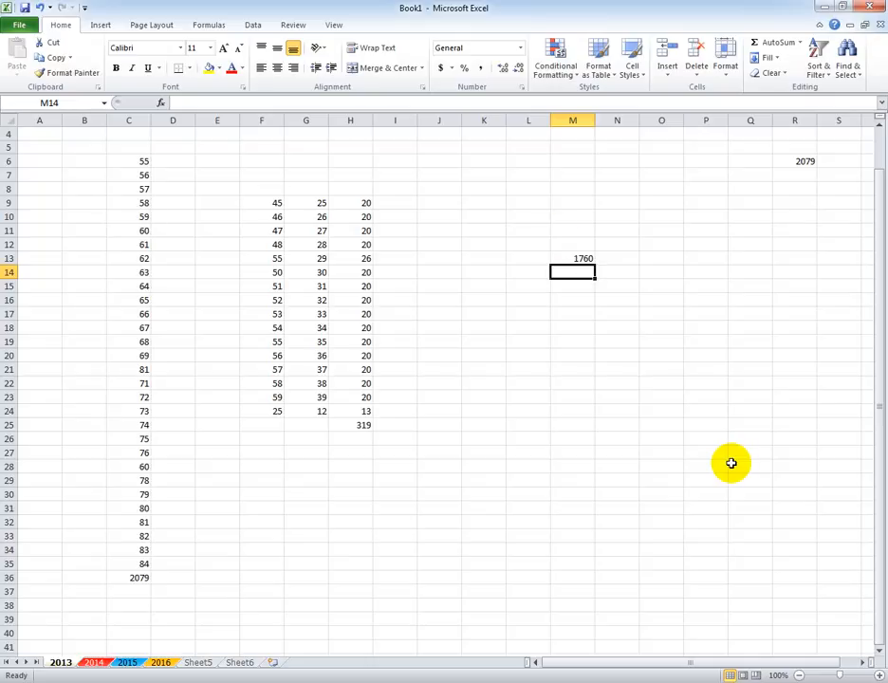
Clear the subtraction results and their total from column H, from H9 down through H25.
left_click_drag(352, 203, 360, 434)
key("Delete")
left_click(527, 440)
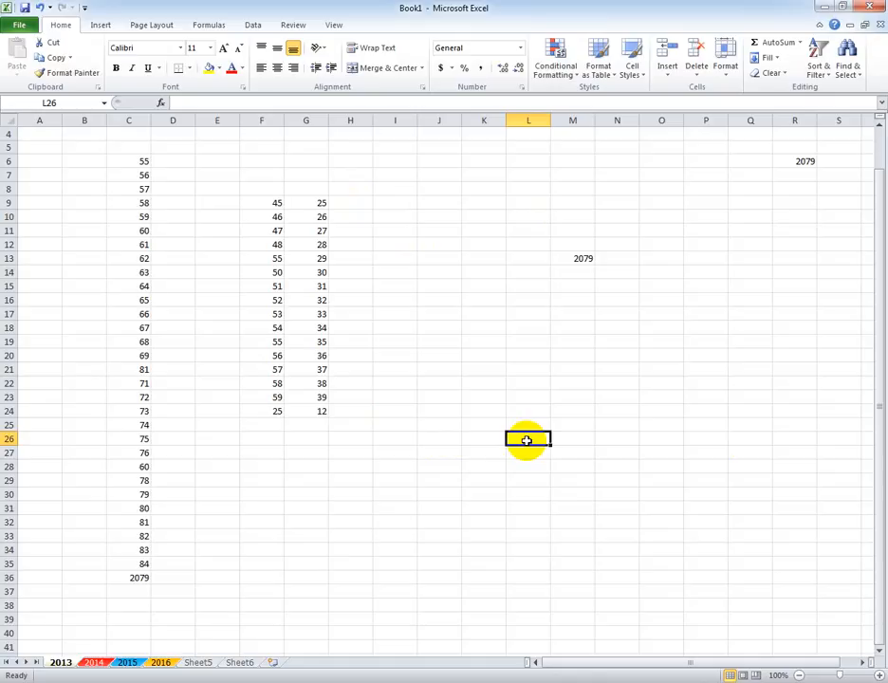